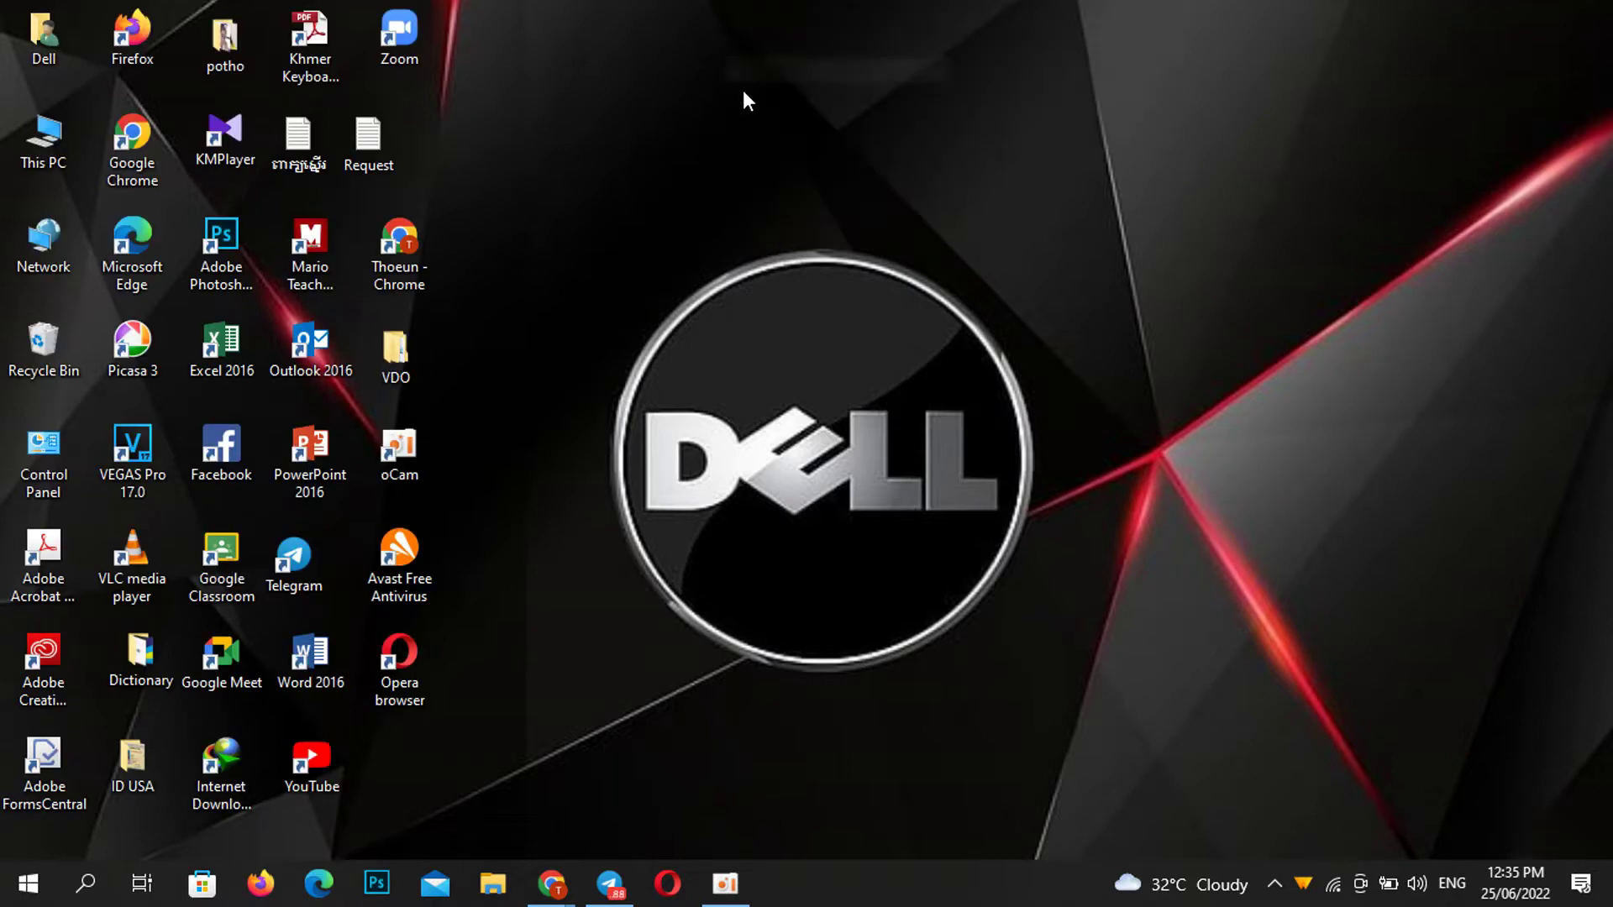
pyautogui.rightClick(557, 8)
pyautogui.click(626, 70)
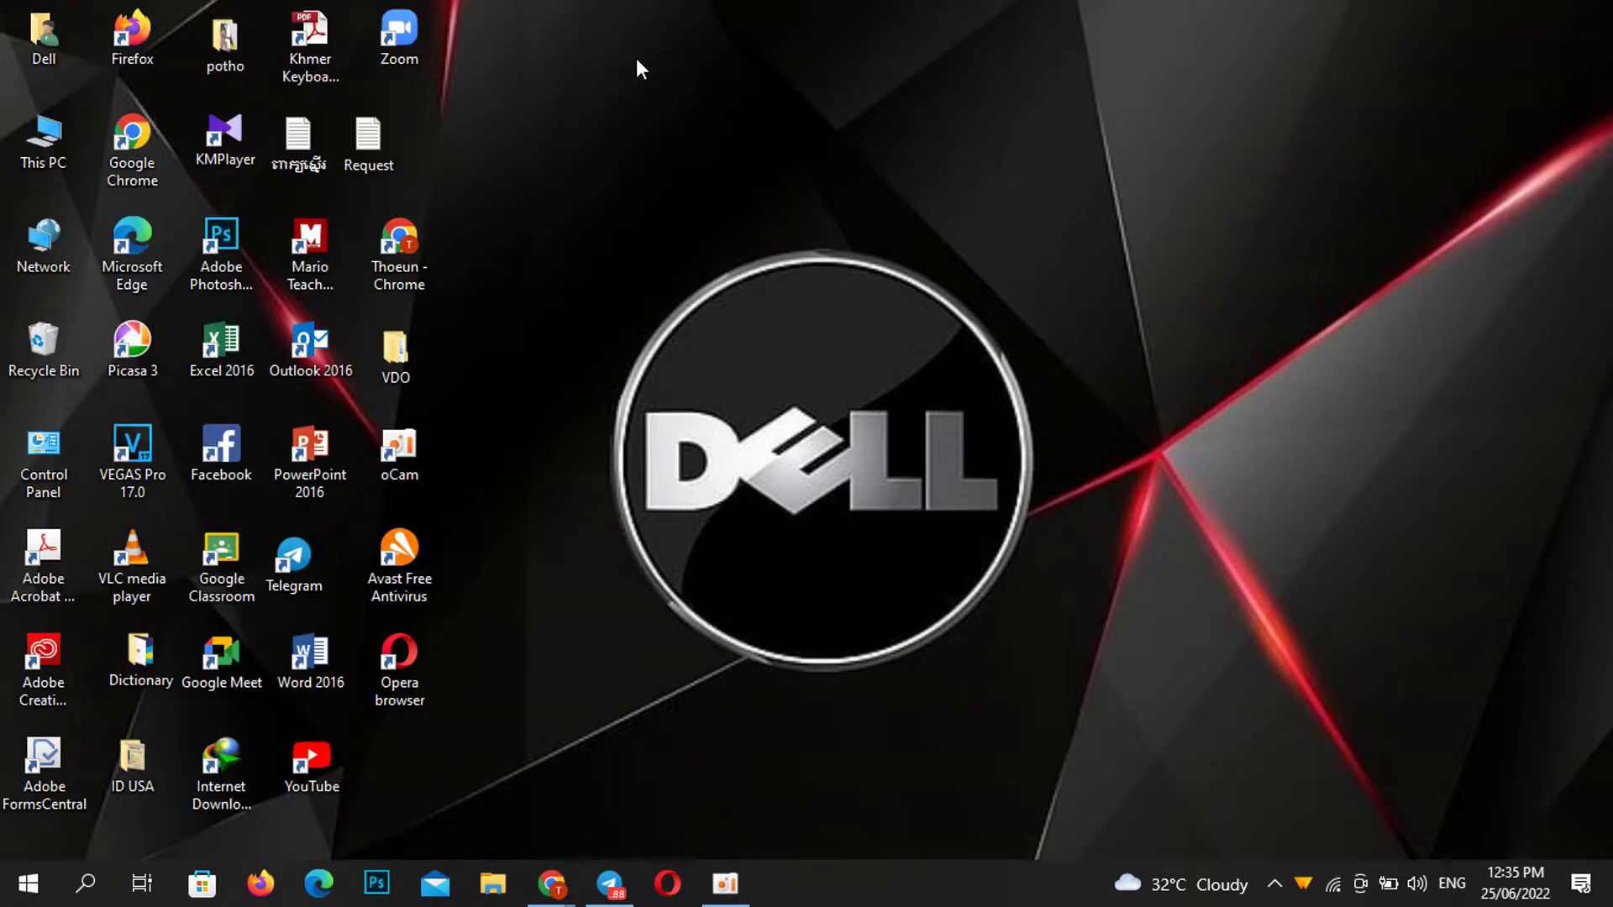
pyautogui.rightClick(613, 3)
pyautogui.click(708, 70)
pyautogui.rightClick(636, 3)
pyautogui.click(692, 71)
# Switch to Telegram and show the received TG-Member-telegram-addV.4.6.rar file from the TG Cambo chat in its download folder
pyautogui.moveTo(610, 883)
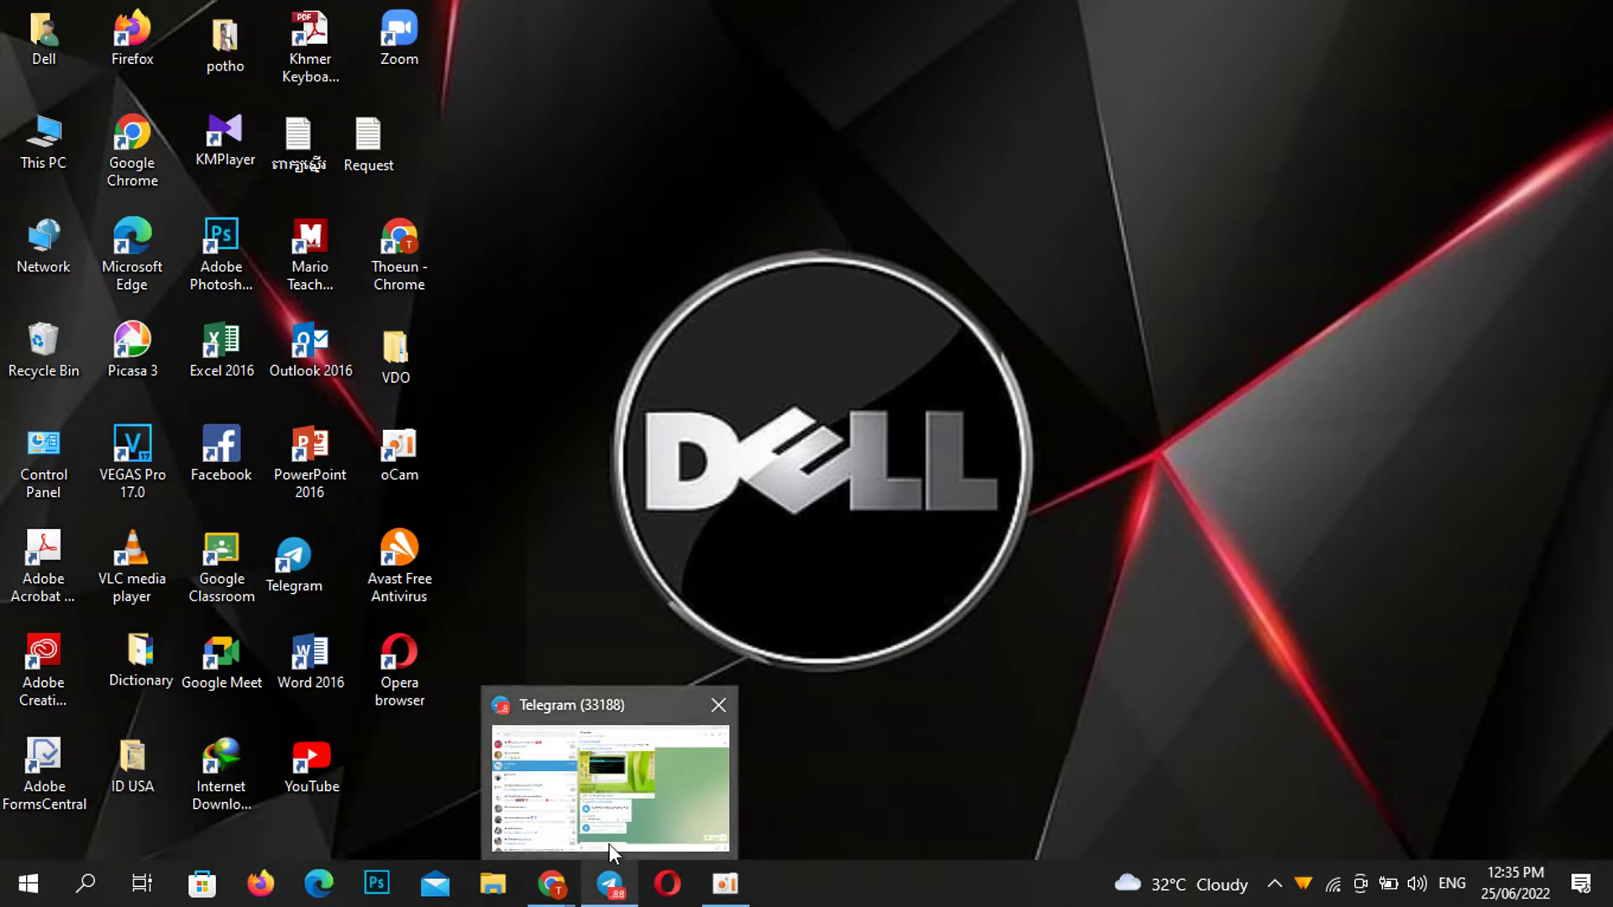
pyautogui.click(611, 852)
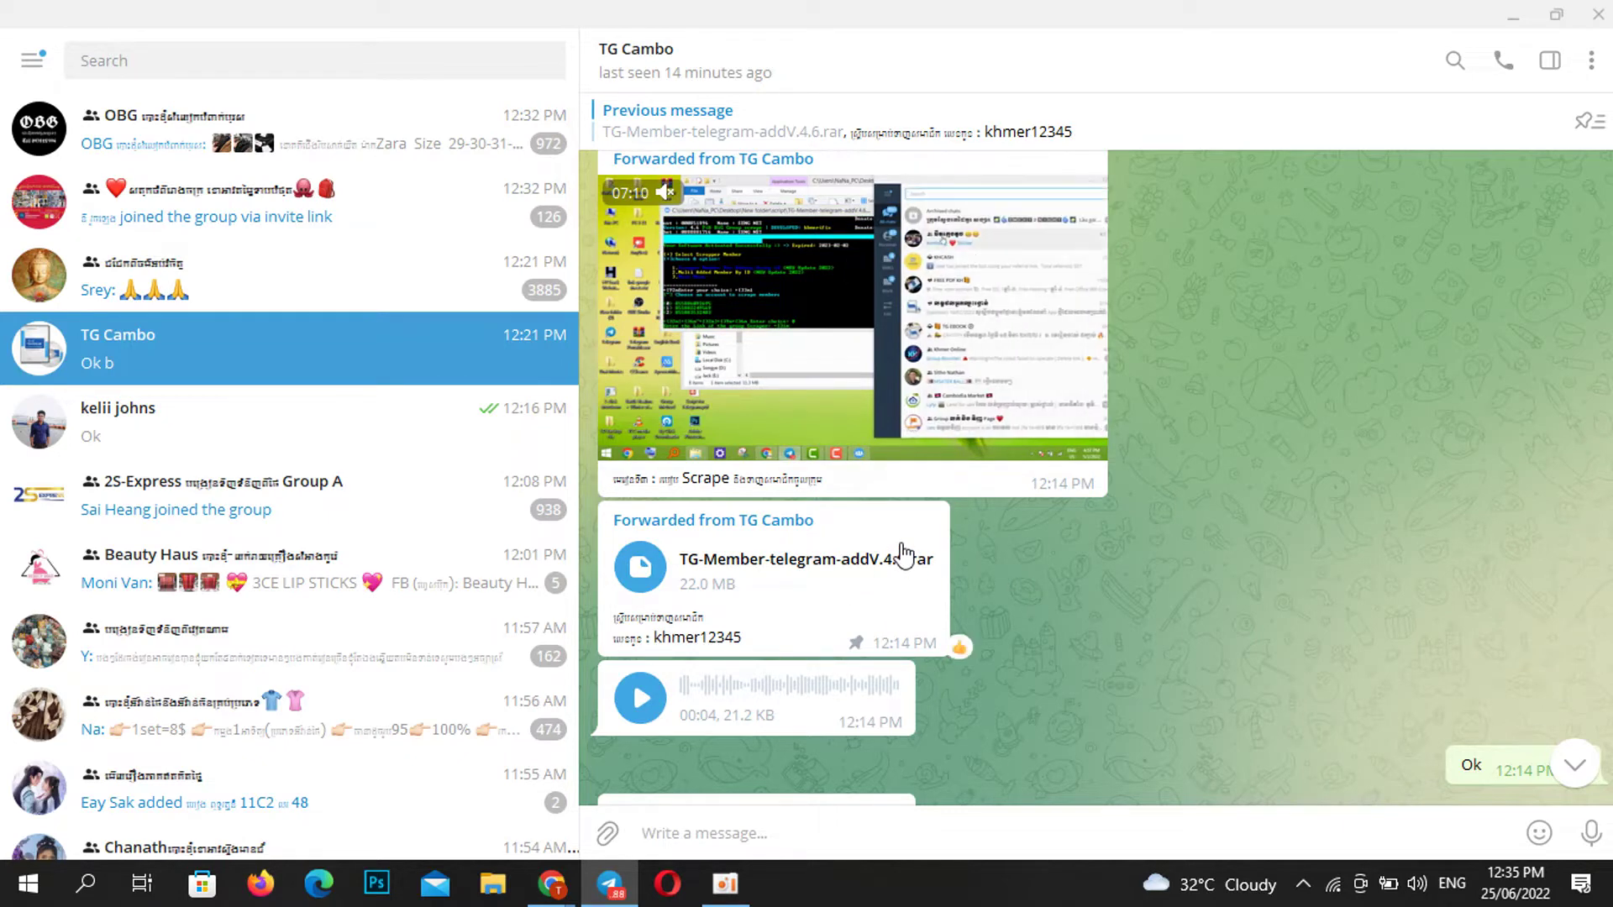
pyautogui.scroll(-1, 991, 566)
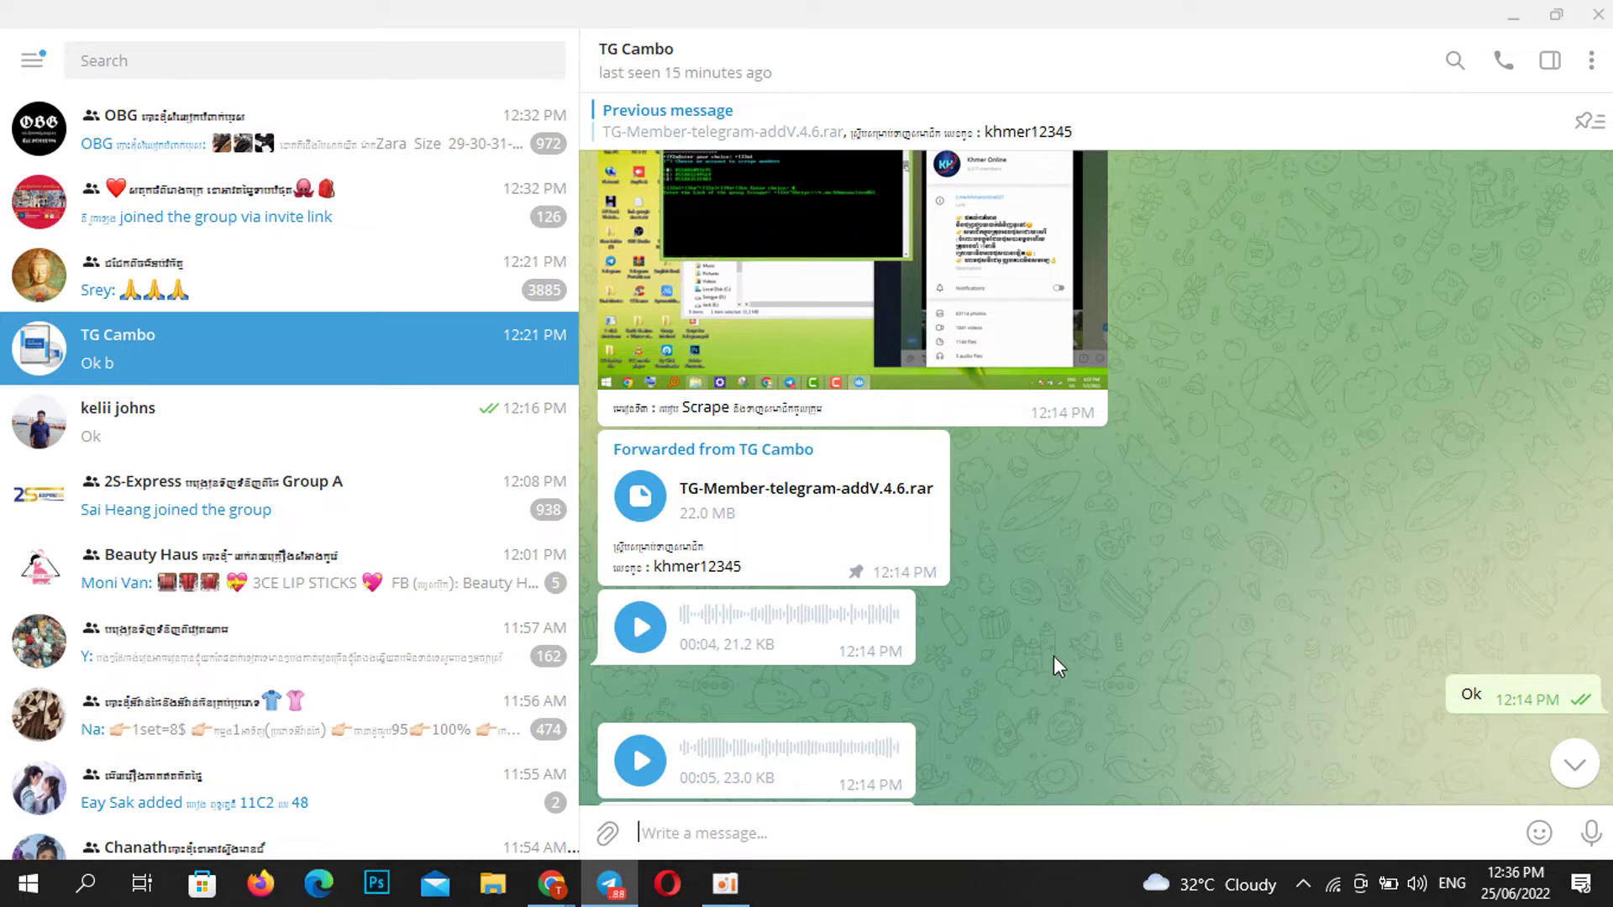
pyautogui.rightClick(644, 491)
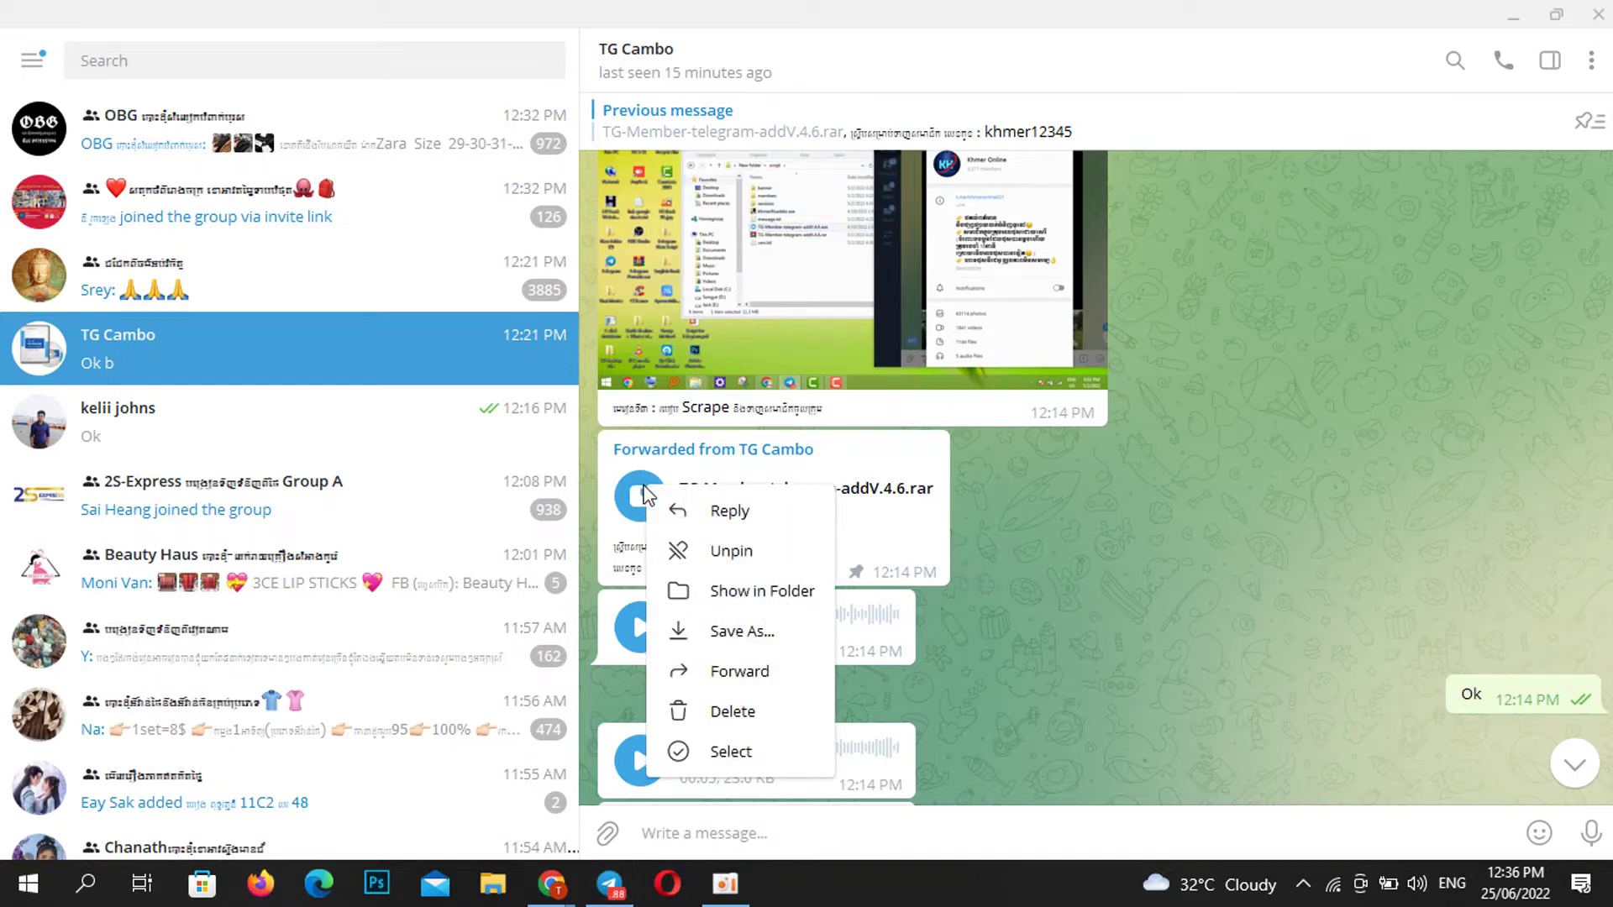
pyautogui.click(790, 591)
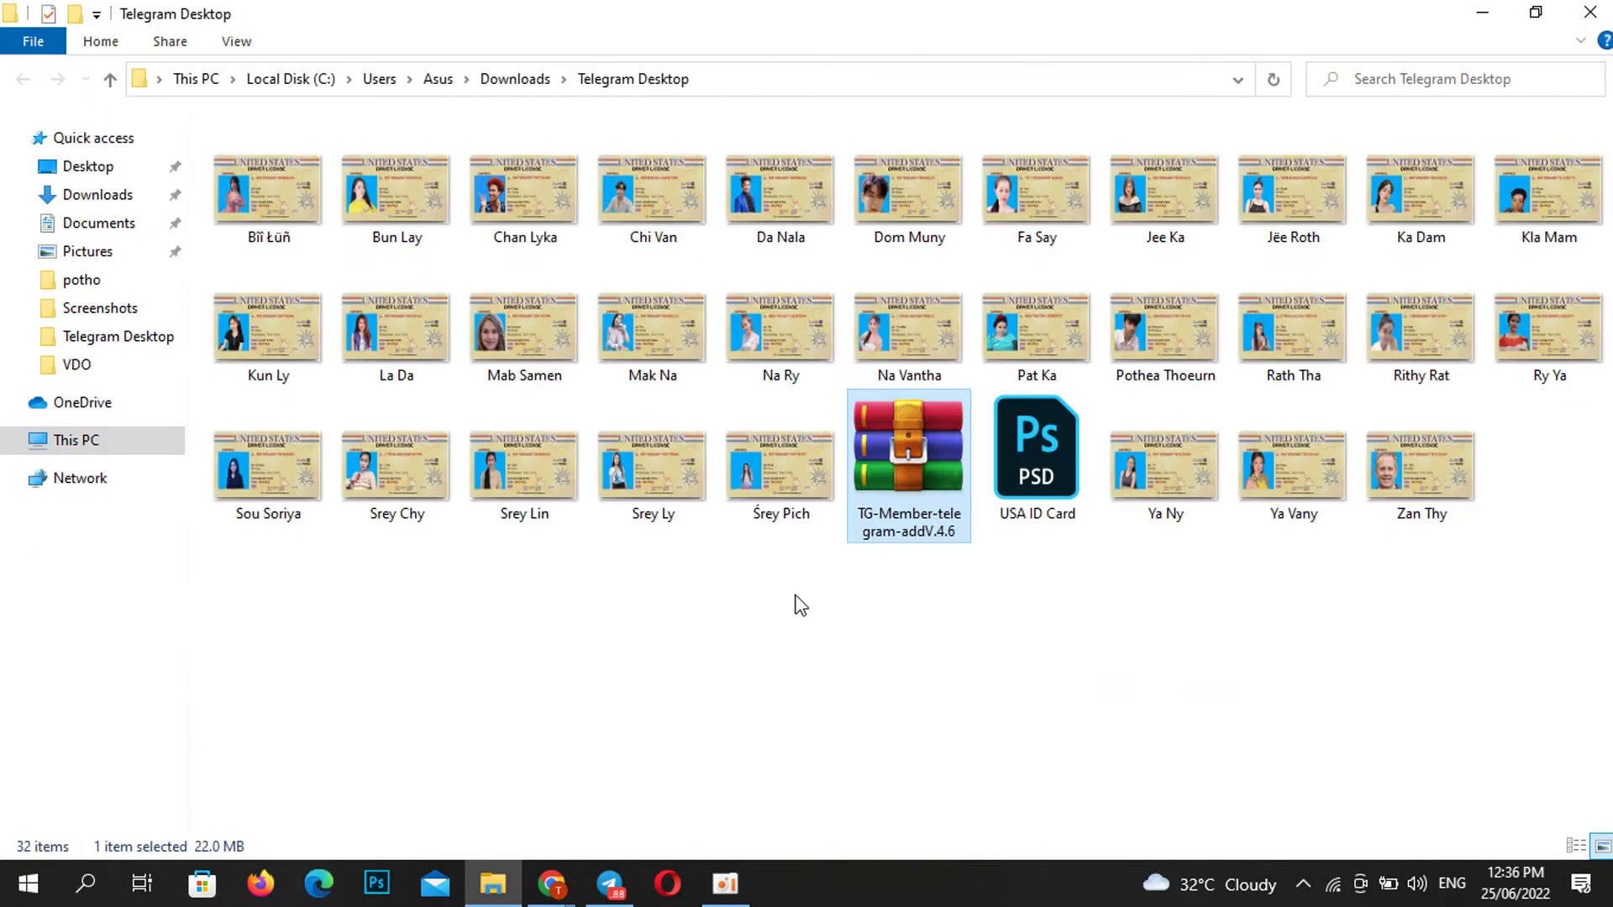
# Cut the TG-Member-telegram-addV.4.6 archive from the Telegram Desktop folder and minimize the open windows to reach the desktop
pyautogui.rightClick(900, 521)
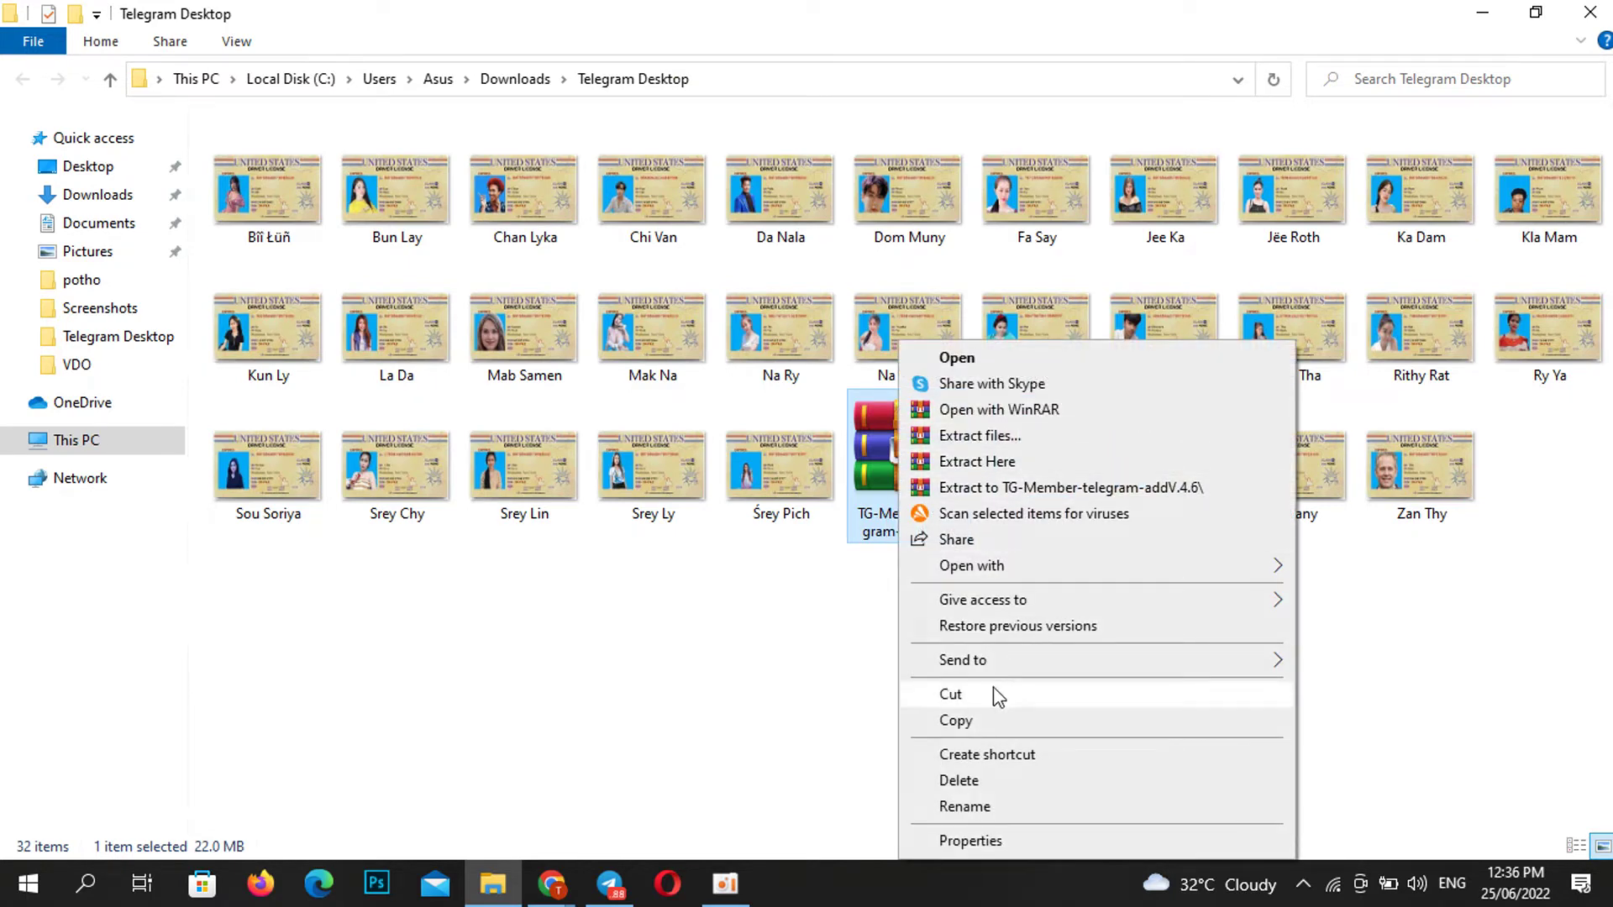
pyautogui.click(947, 694)
pyautogui.click(1483, 24)
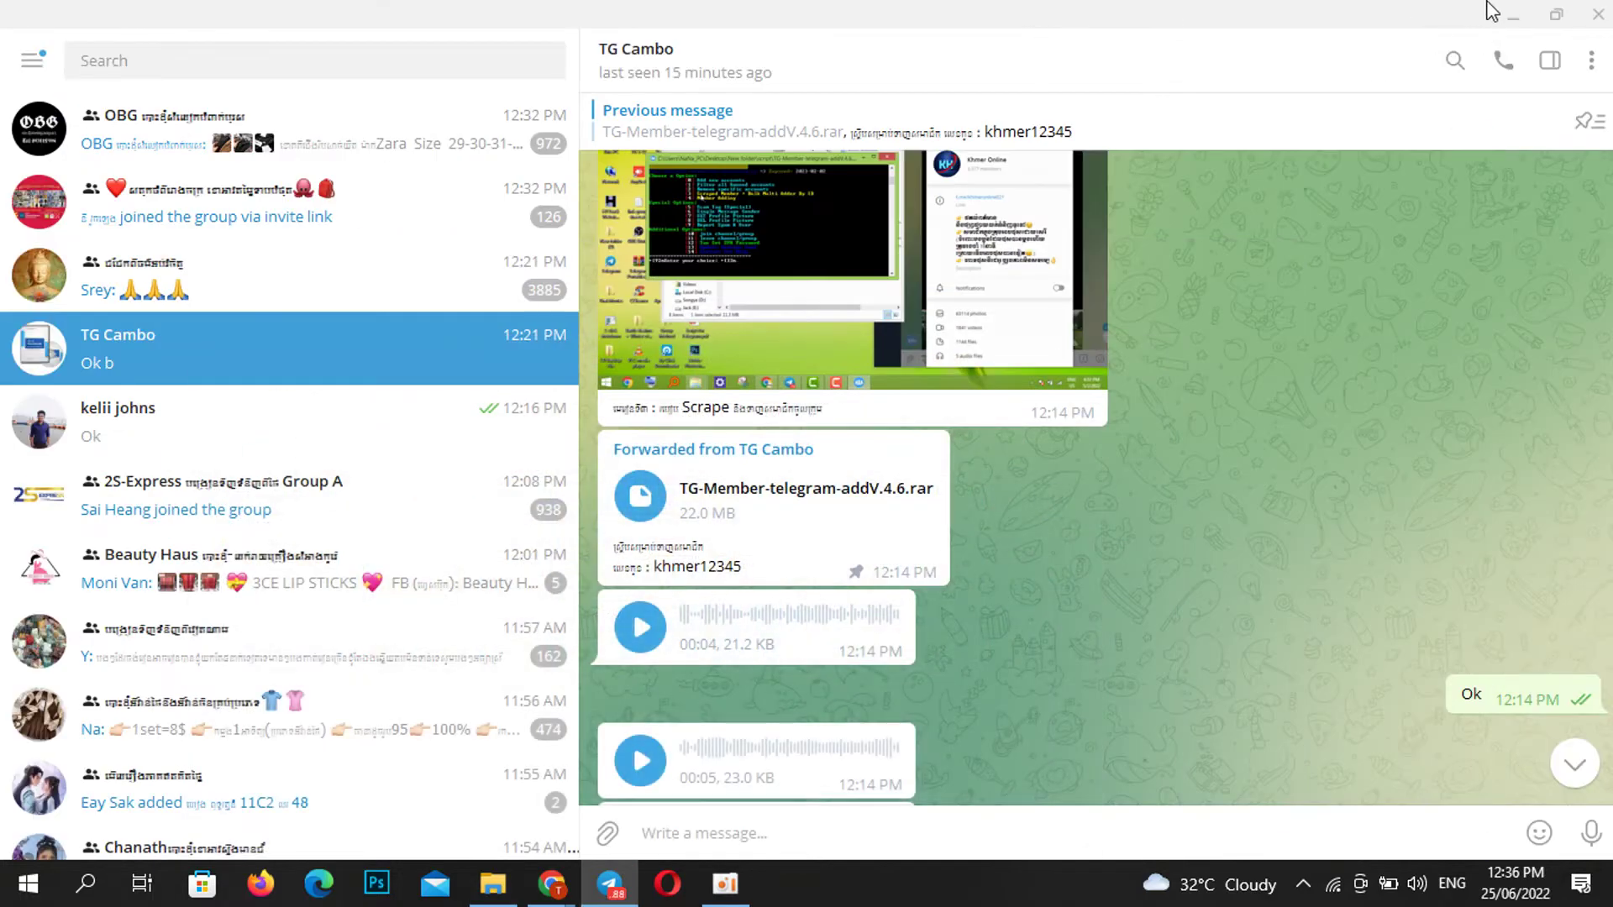
pyautogui.click(1513, 15)
pyautogui.rightClick(930, 13)
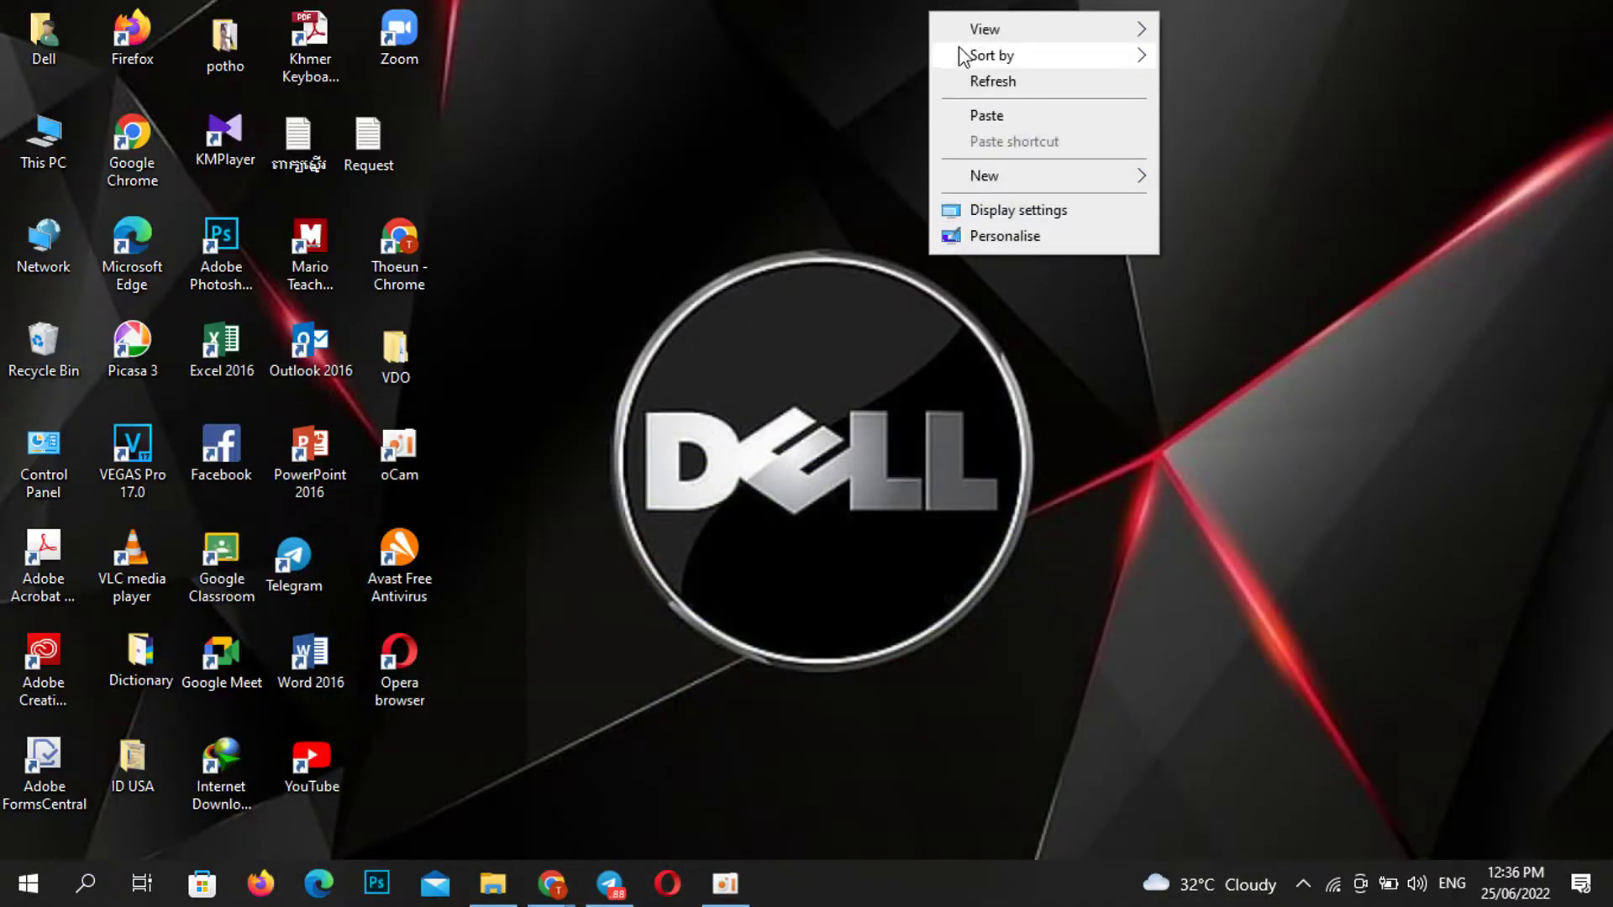
pyautogui.click(994, 81)
pyautogui.rightClick(699, 7)
pyautogui.click(752, 78)
pyautogui.rightClick(657, 2)
pyautogui.click(738, 72)
# Create a new desktop folder named with the owner's first name followed by "Scrip"
pyautogui.rightClick(657, 1)
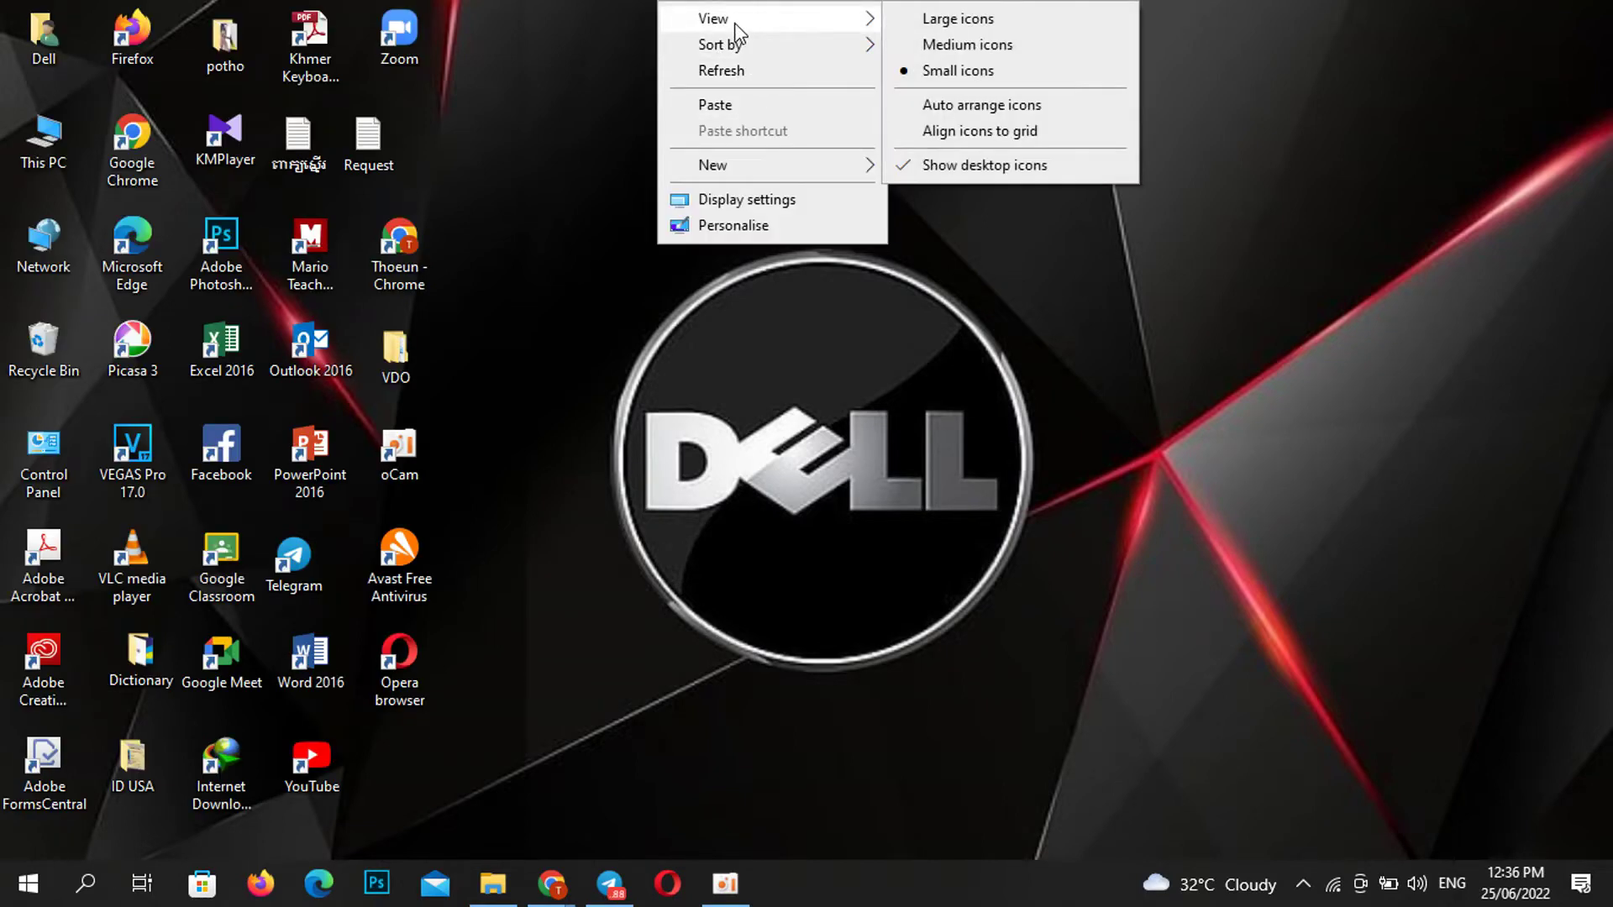
pyautogui.moveTo(784, 165)
pyautogui.click(976, 168)
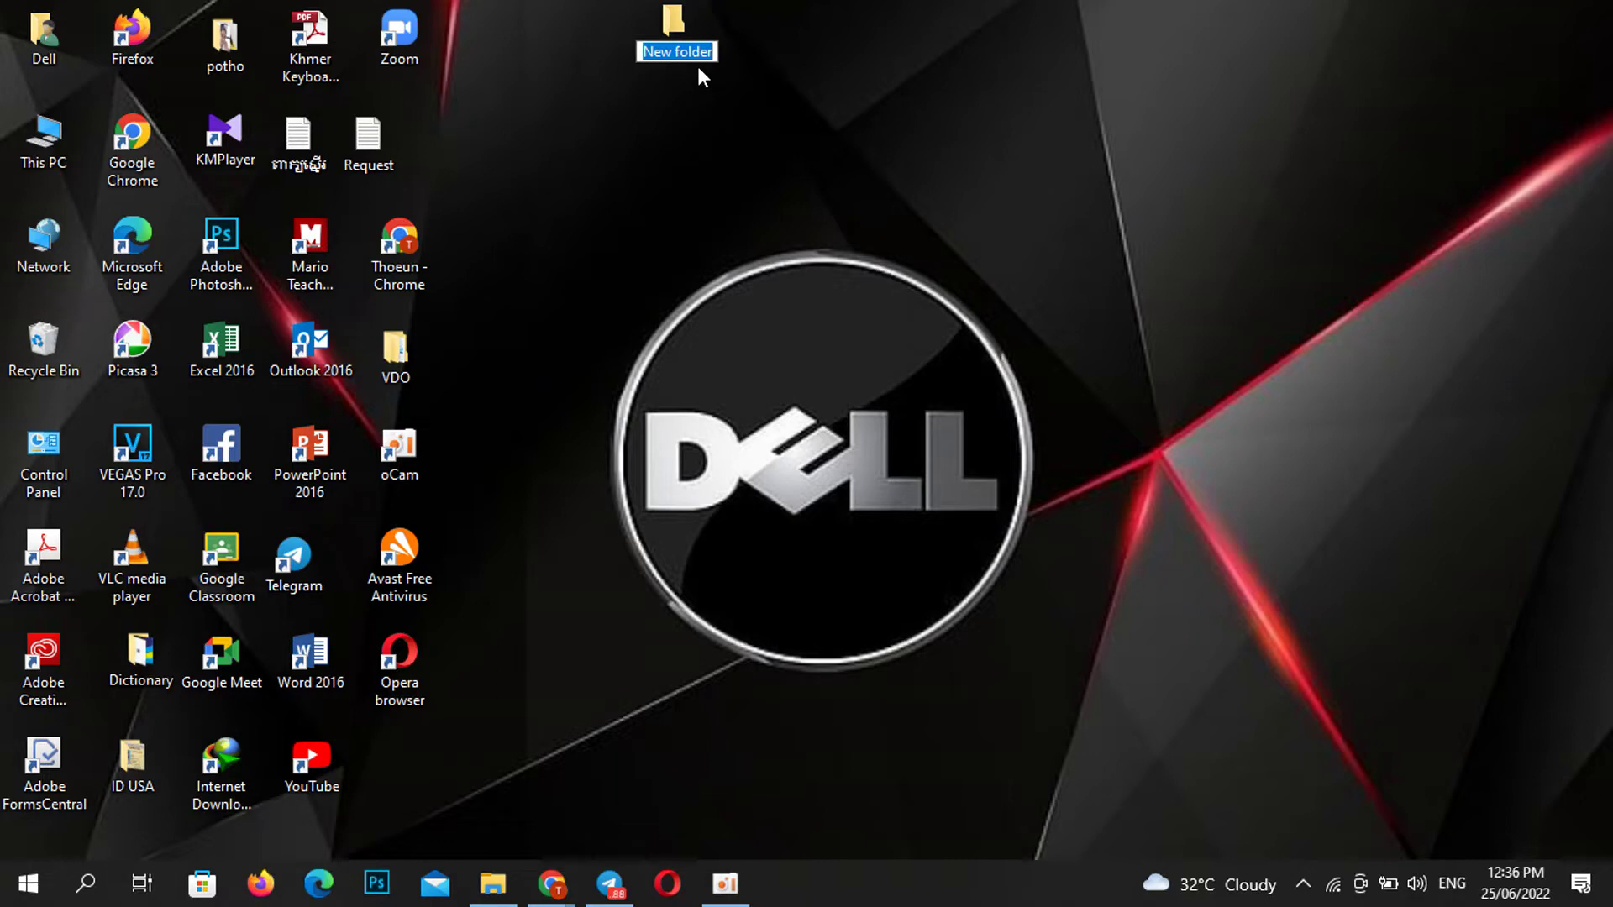
pyautogui.write('Vyt')
pyautogui.press('BackSpace')
pyautogui.press('BackSpace')
pyautogui.write('uthy Scrip')
pyautogui.press('Return')
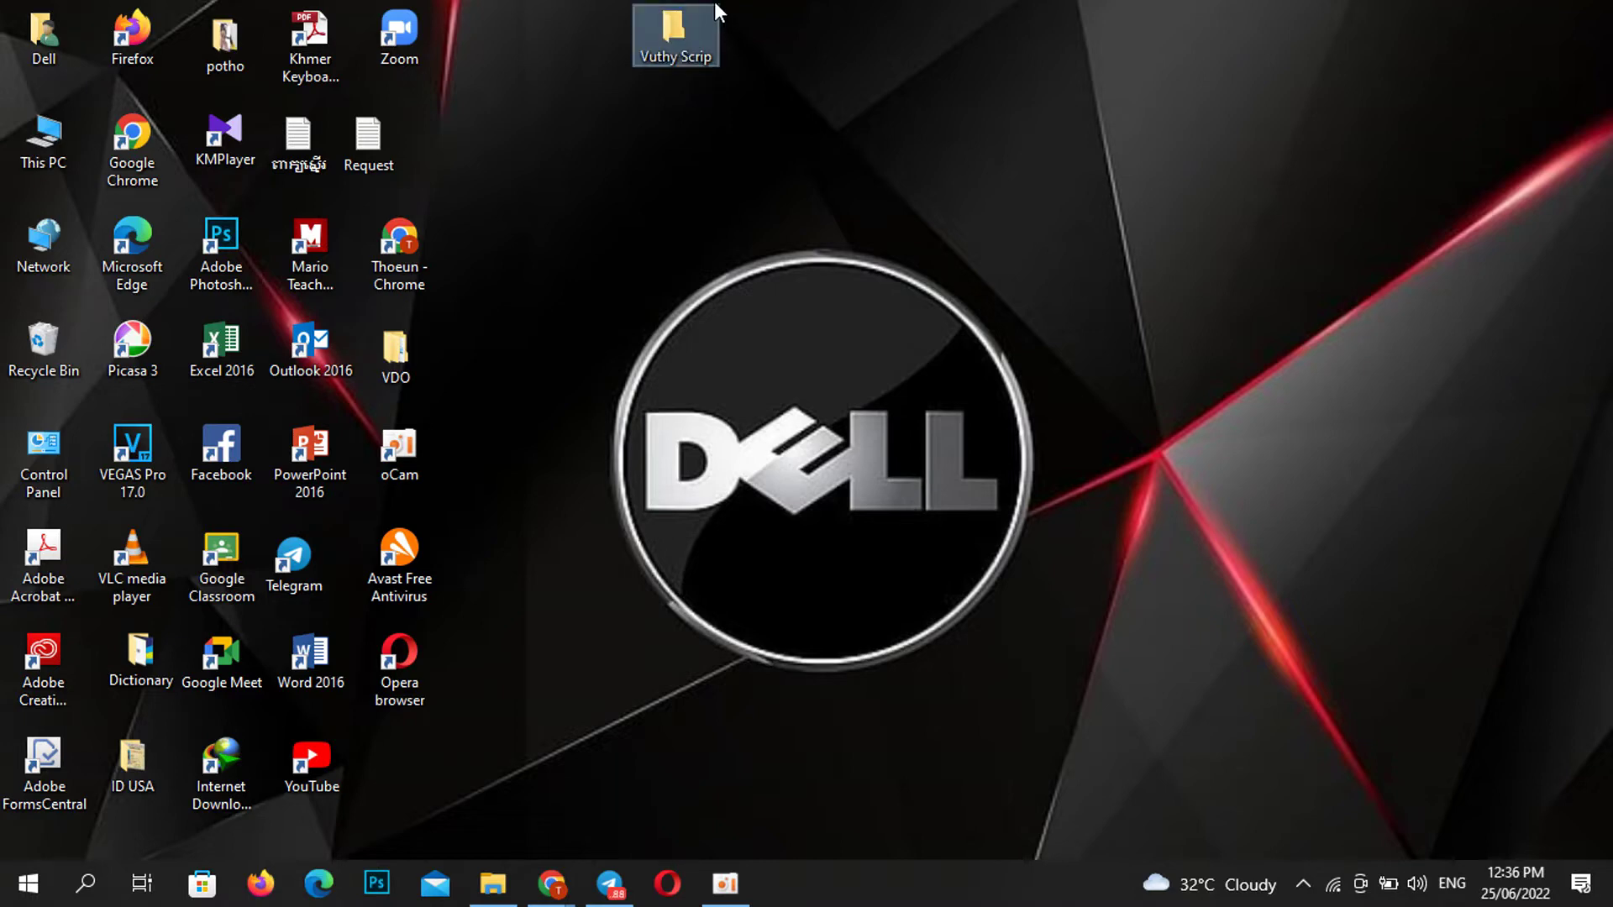
# Open the new desktop folder and create a subfolder named "script 01" inside it
pyautogui.doubleClick(680, 38)
pyautogui.rightClick(569, 219)
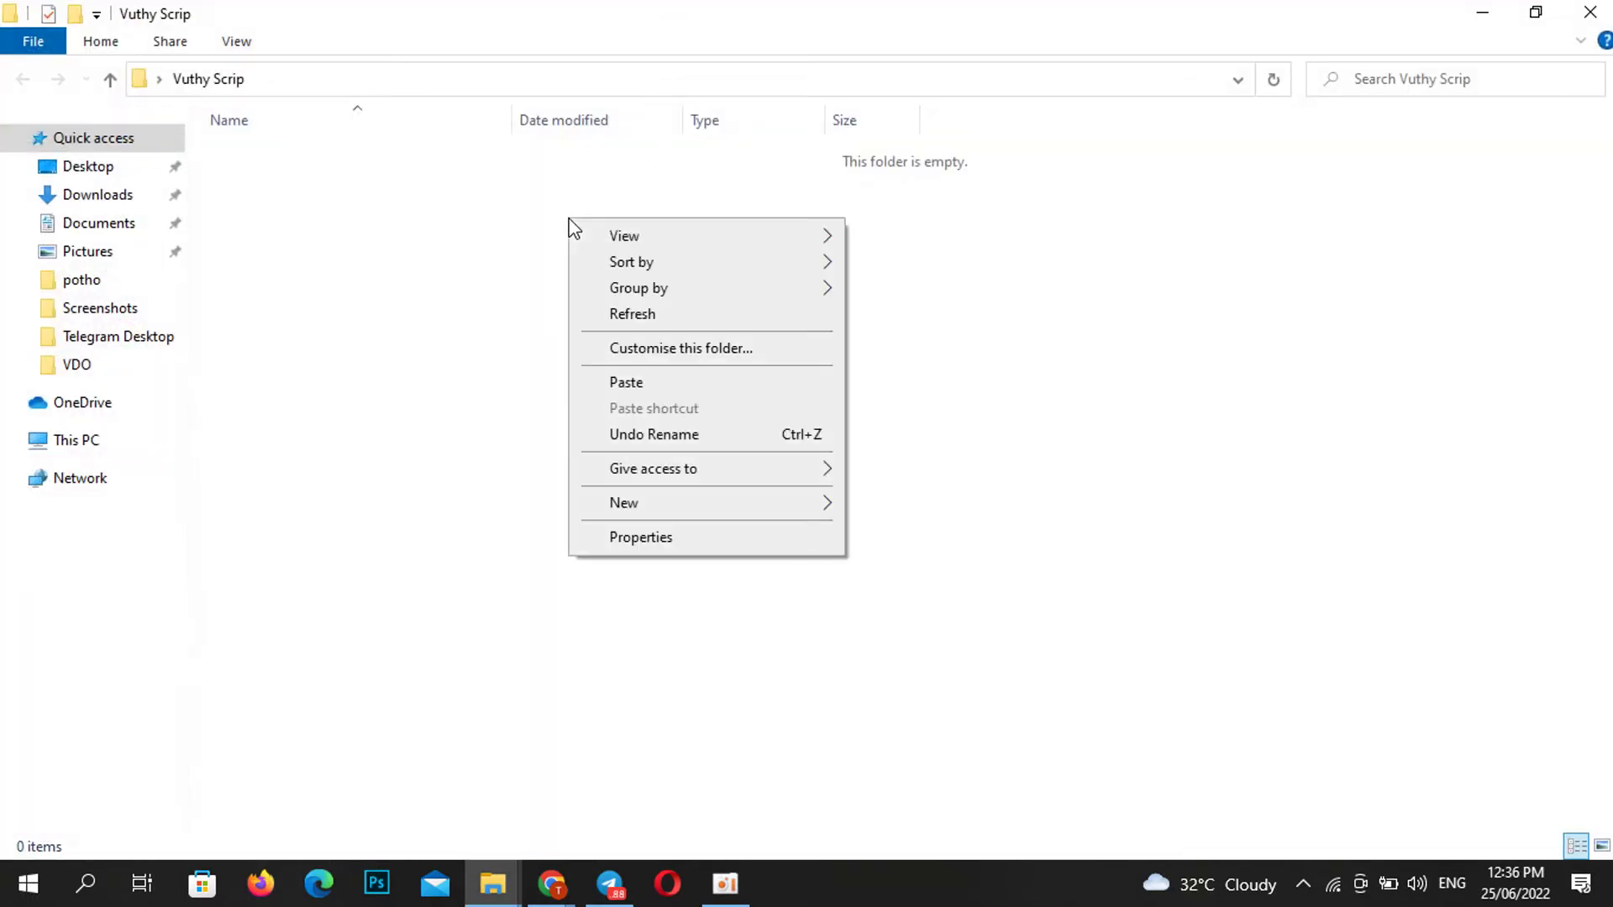
pyautogui.moveTo(684, 510)
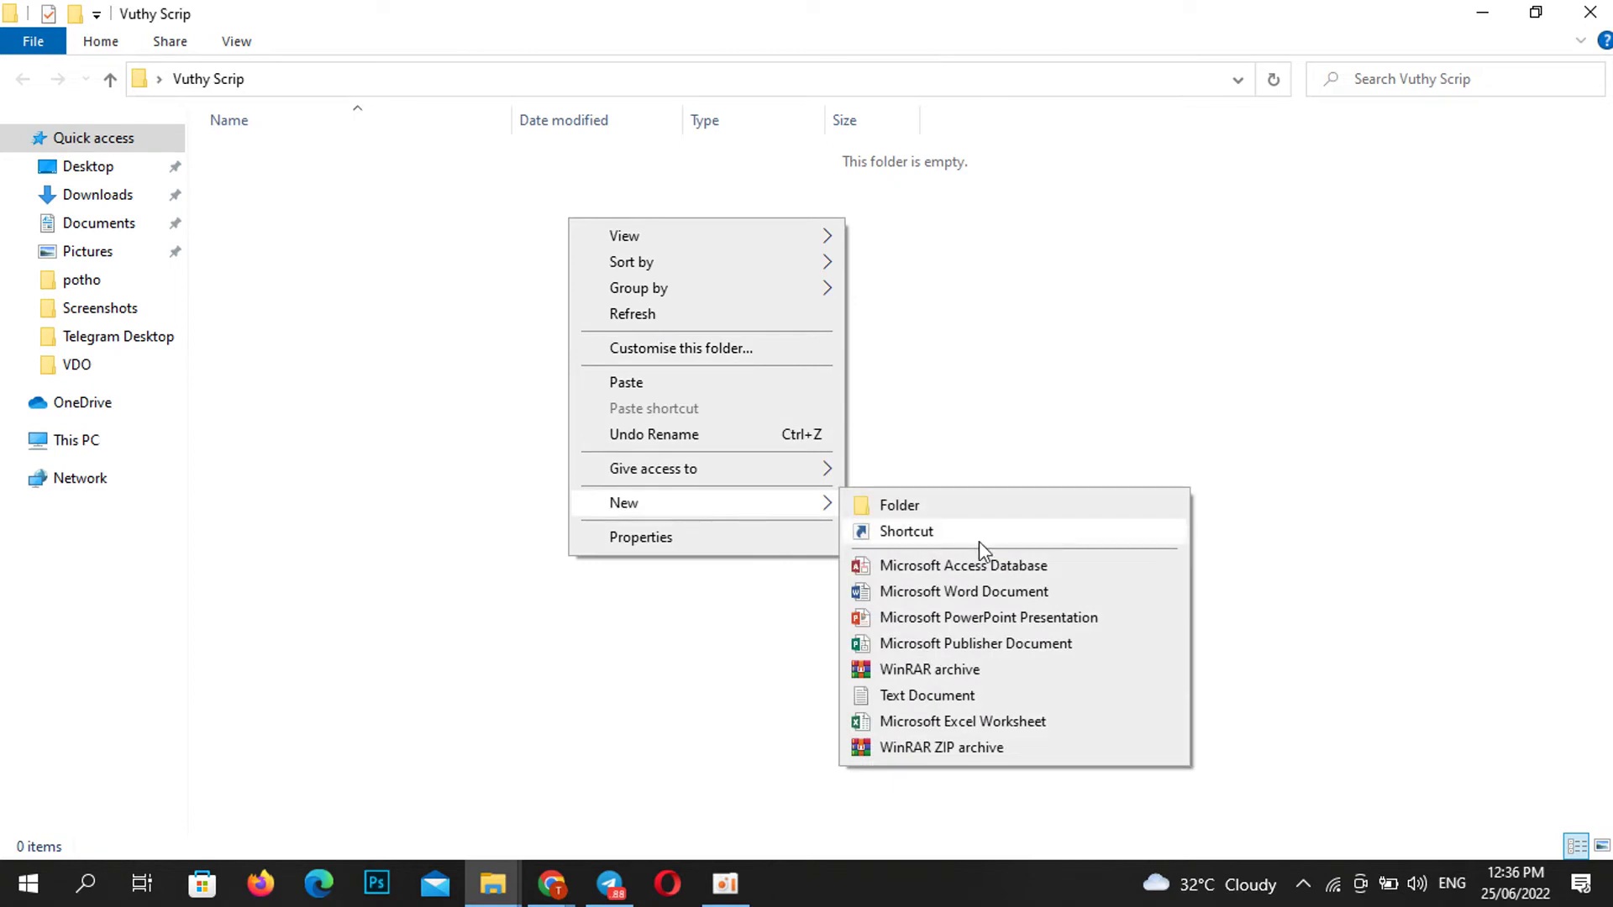
pyautogui.click(941, 506)
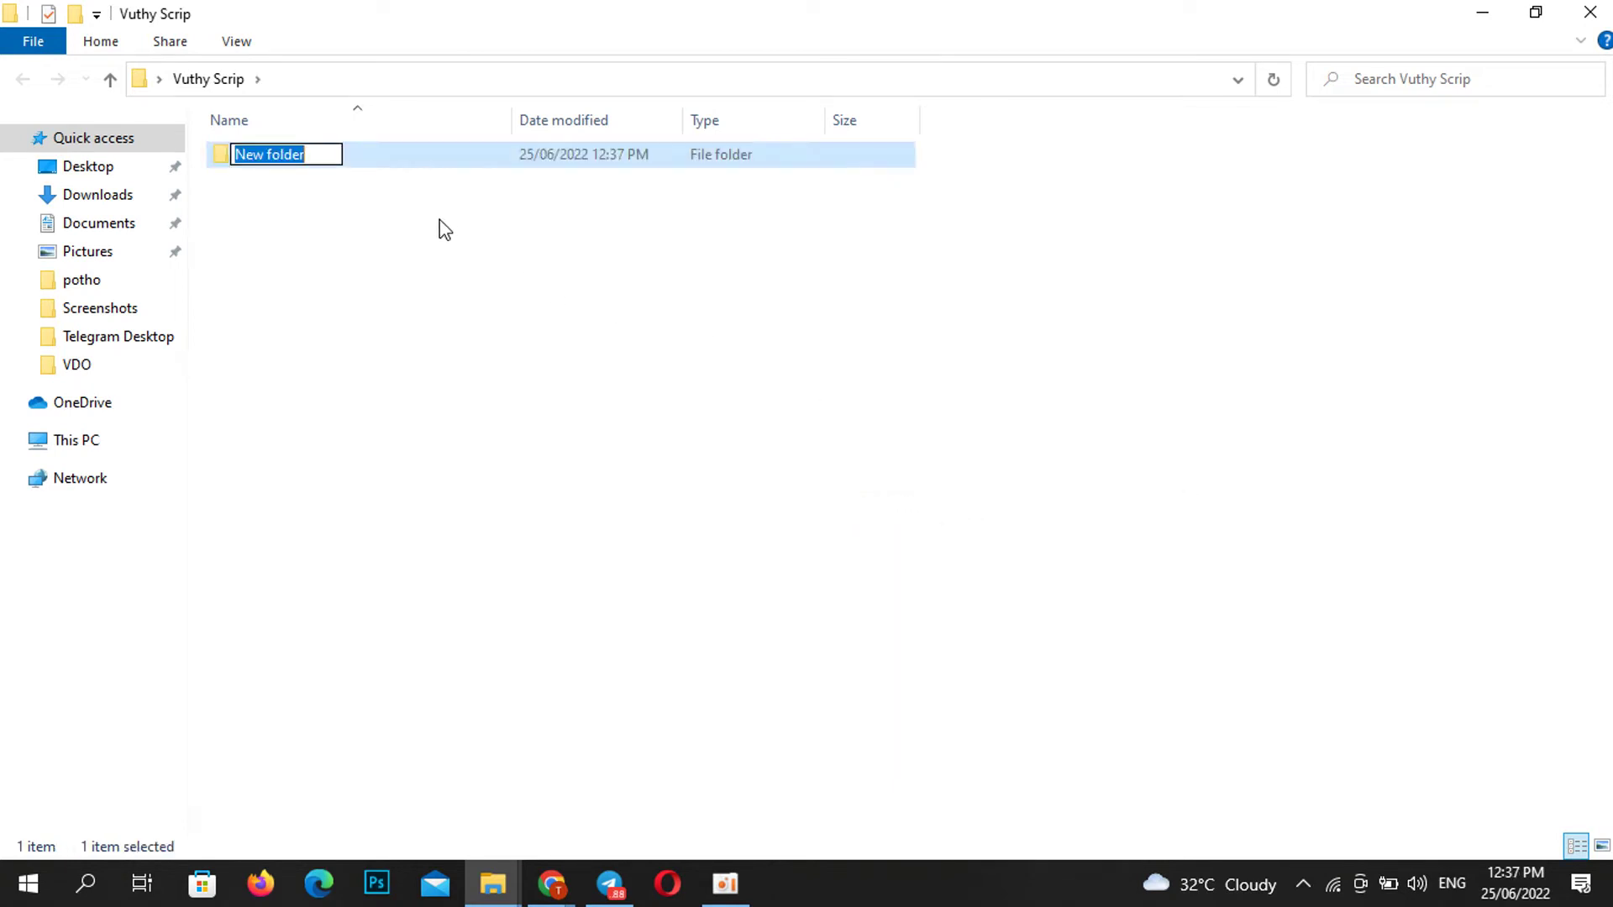
pyautogui.write('scrio')
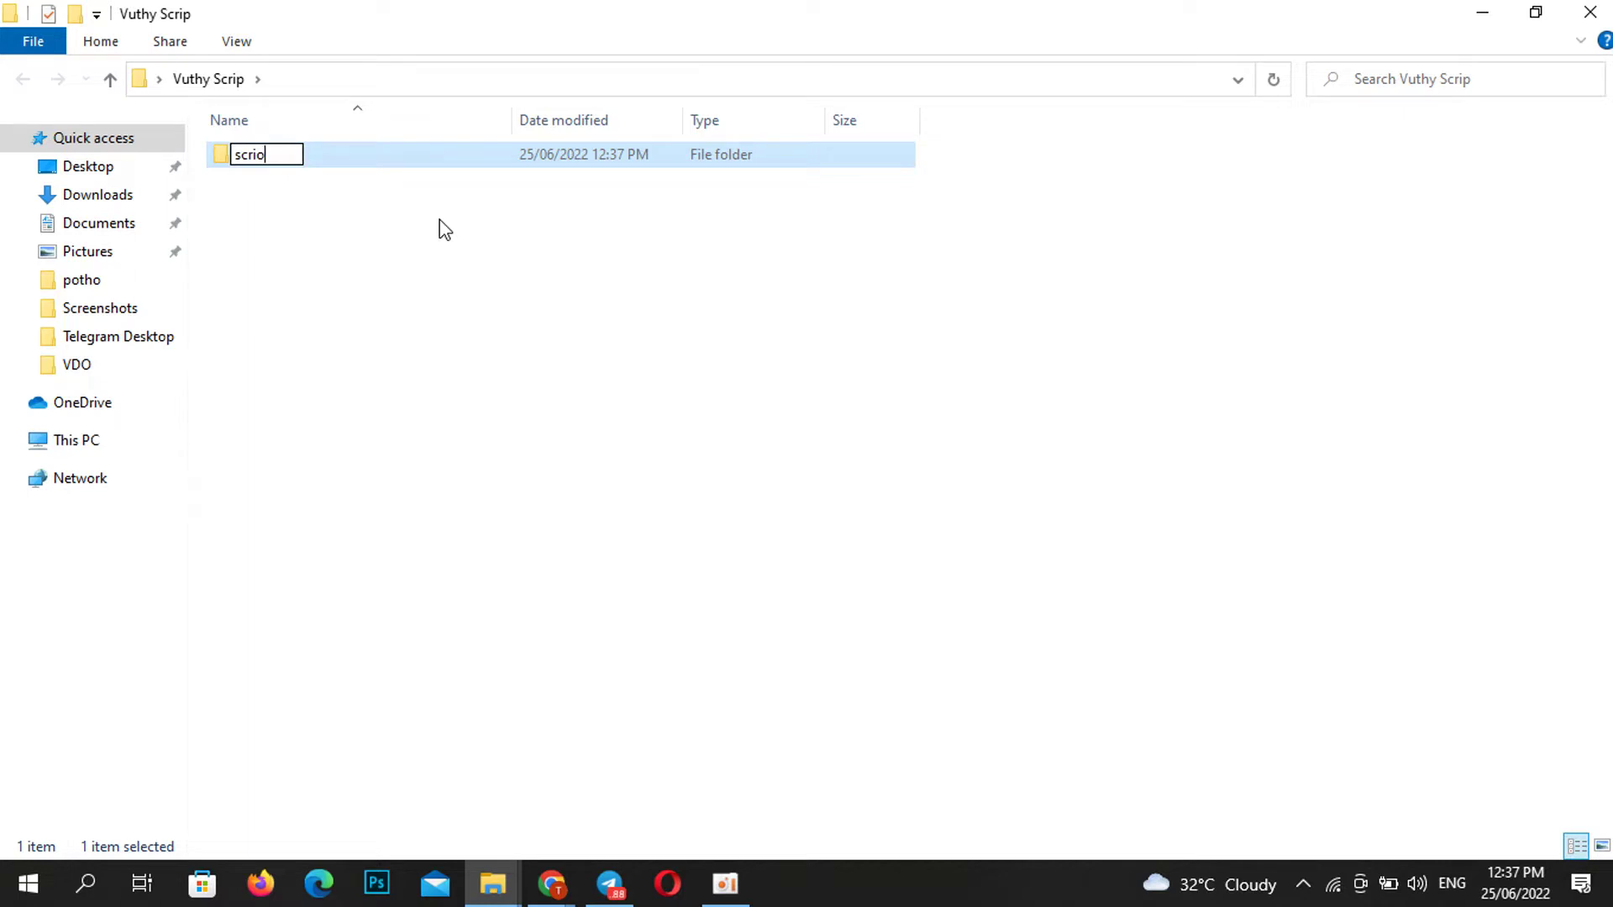
pyautogui.press('BackSpace')
pyautogui.write('pt 01')
pyautogui.press('Return')
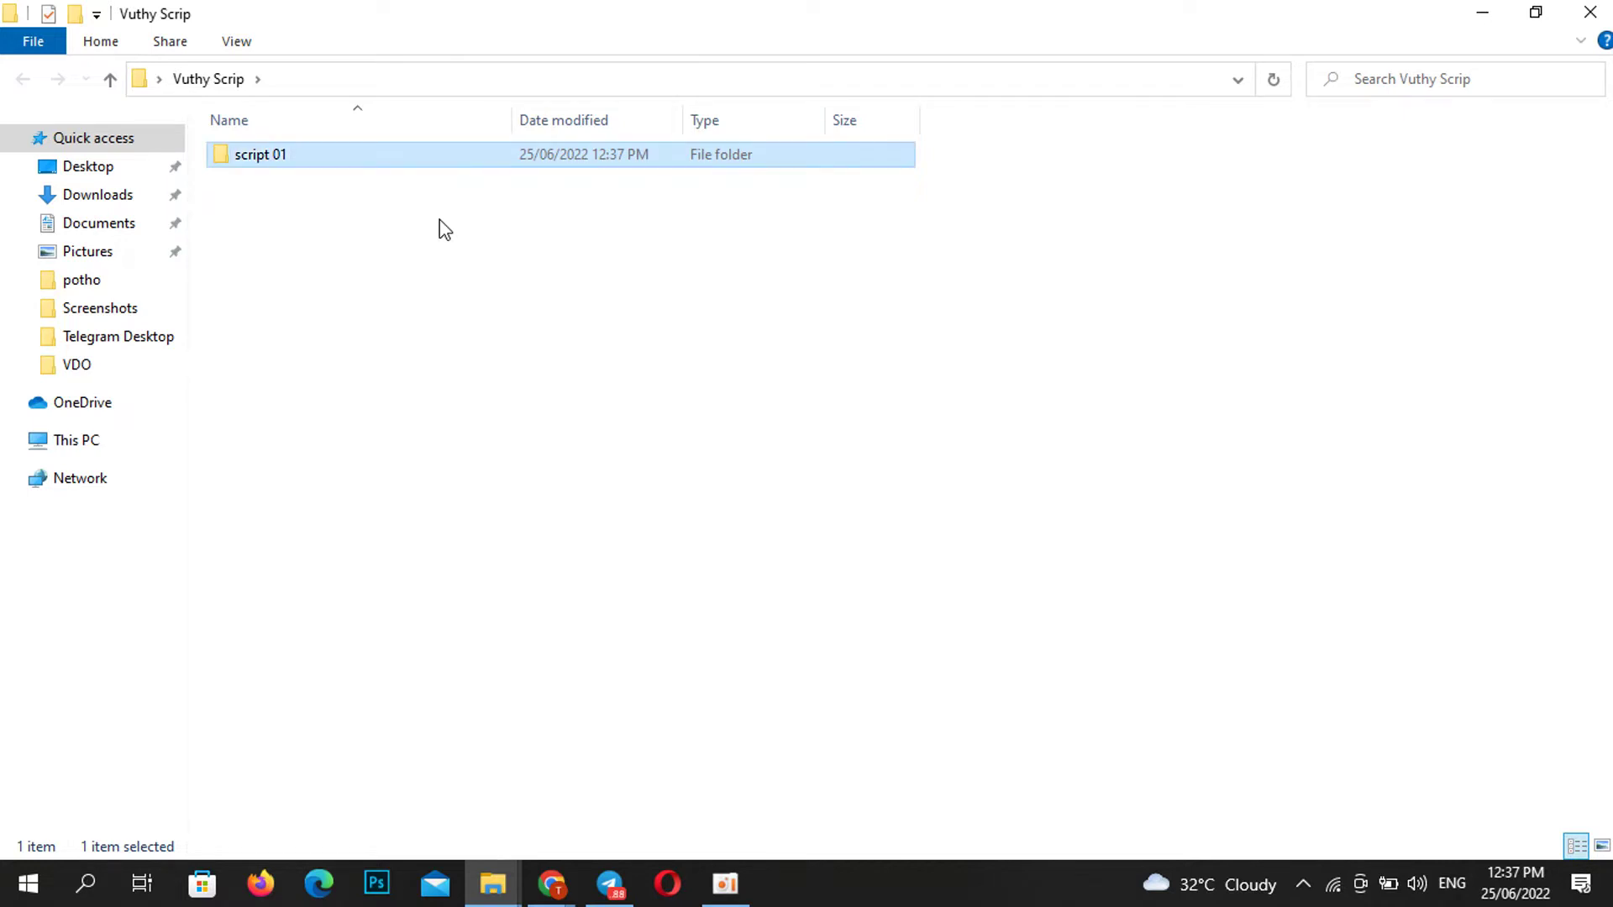
# Open the "script 01" folder and paste the cut TG-Member-telegram-addV.4.6 archive into it
pyautogui.doubleClick(460, 168)
pyautogui.rightClick(461, 215)
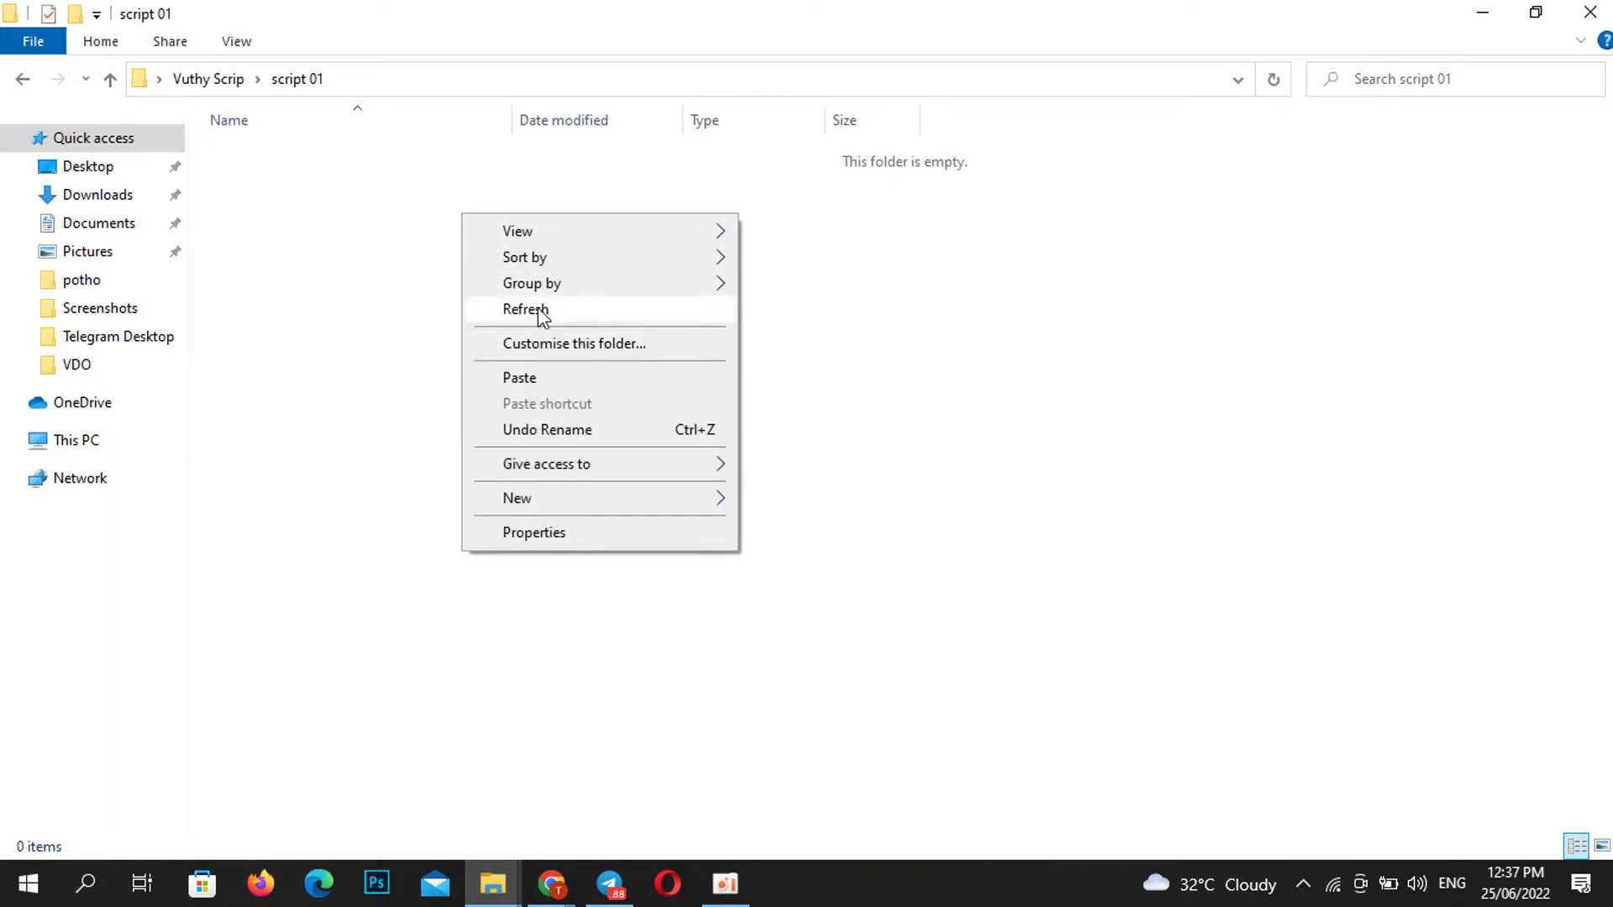
pyautogui.click(521, 378)
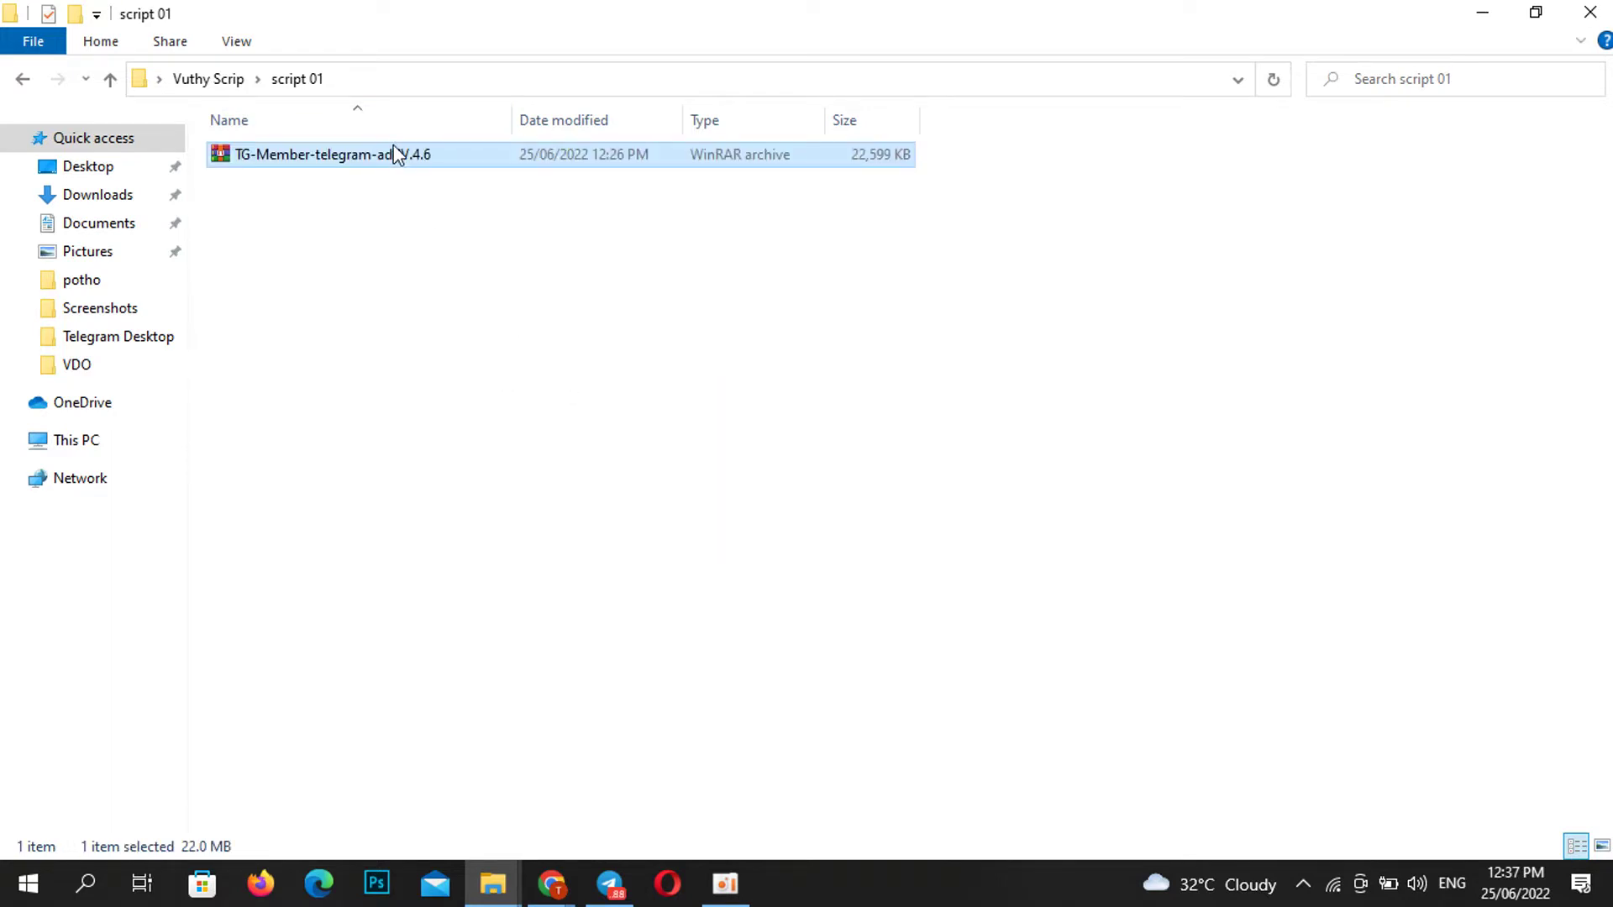
# Extract the TG-Member-telegram-addV.4.6 archive into the current folder, entering the archive password with Show password enabled
pyautogui.rightClick(397, 157)
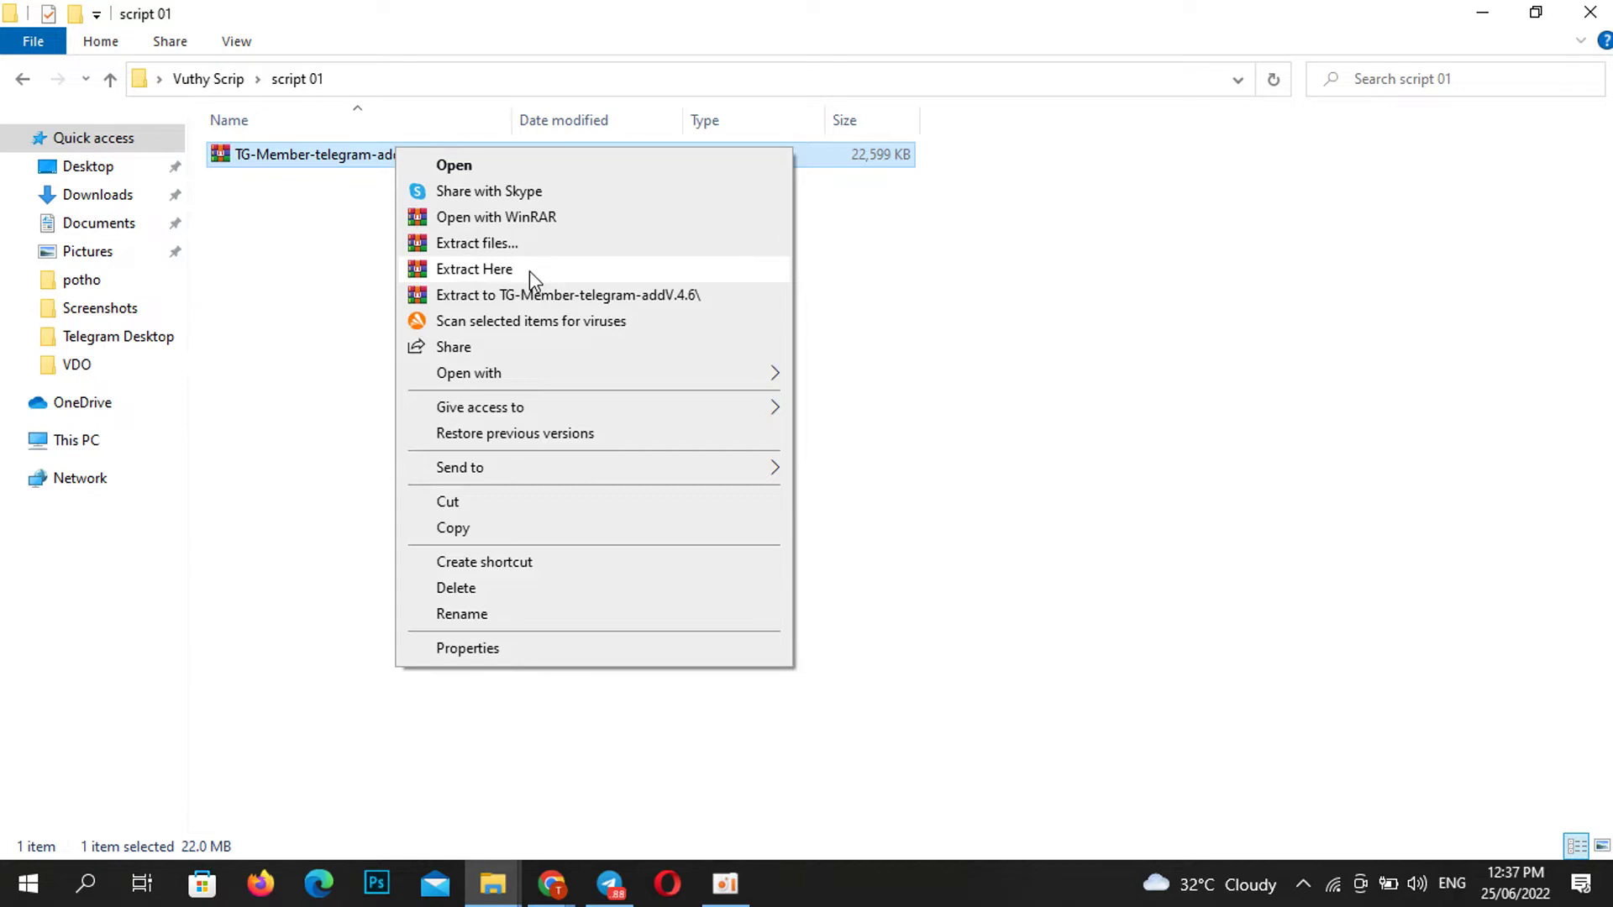
pyautogui.click(474, 269)
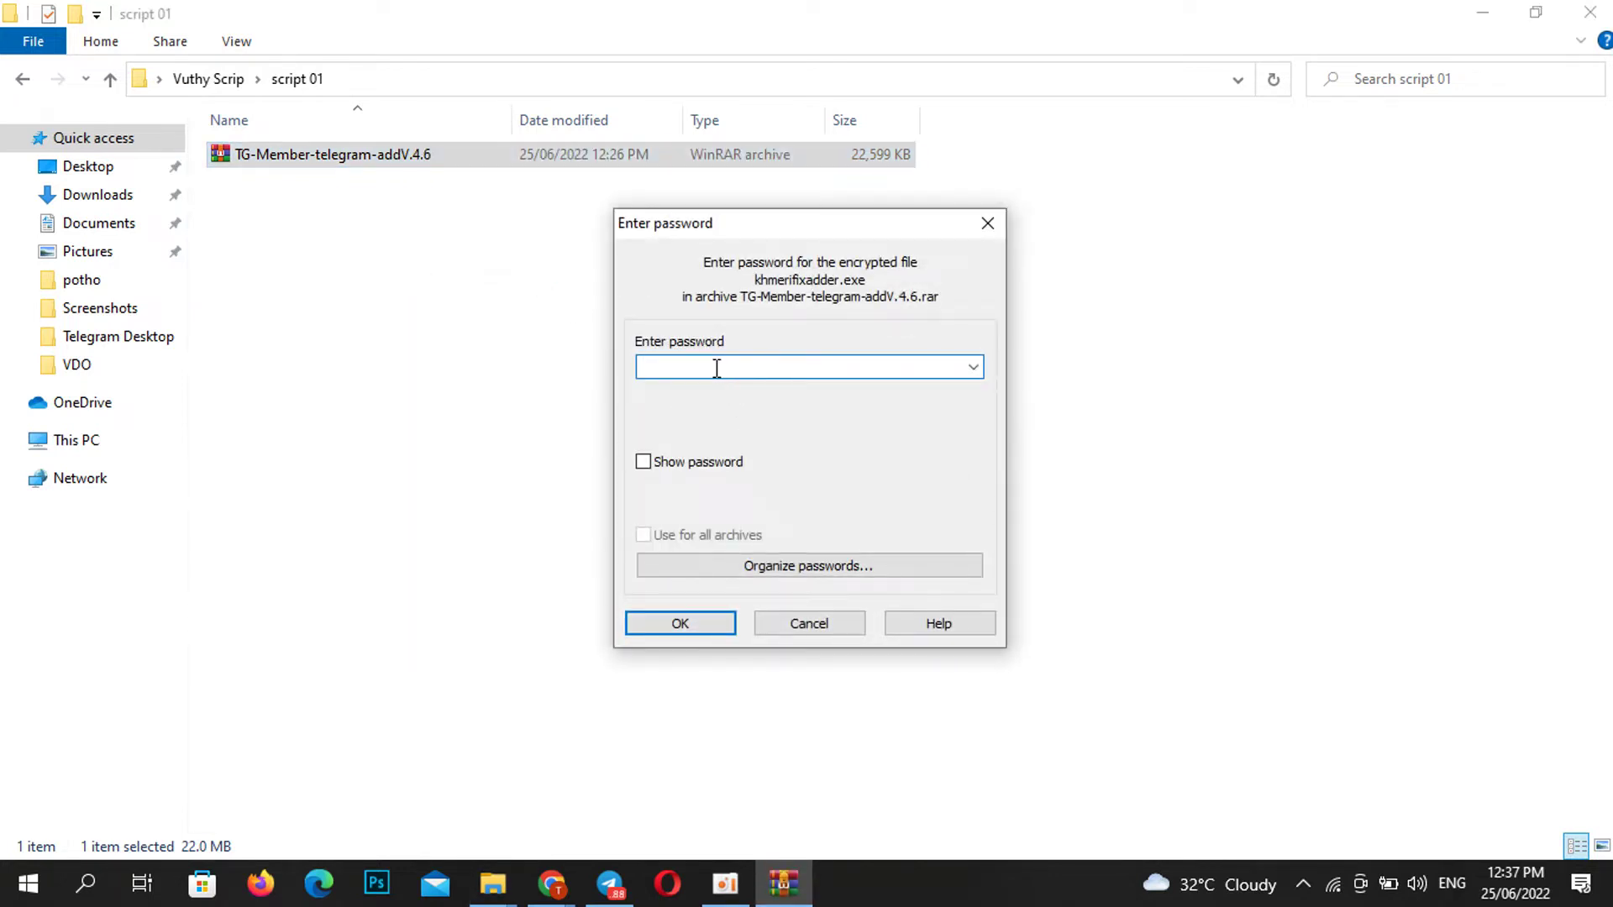
pyautogui.write('••••••••••')
pyautogui.click(643, 462)
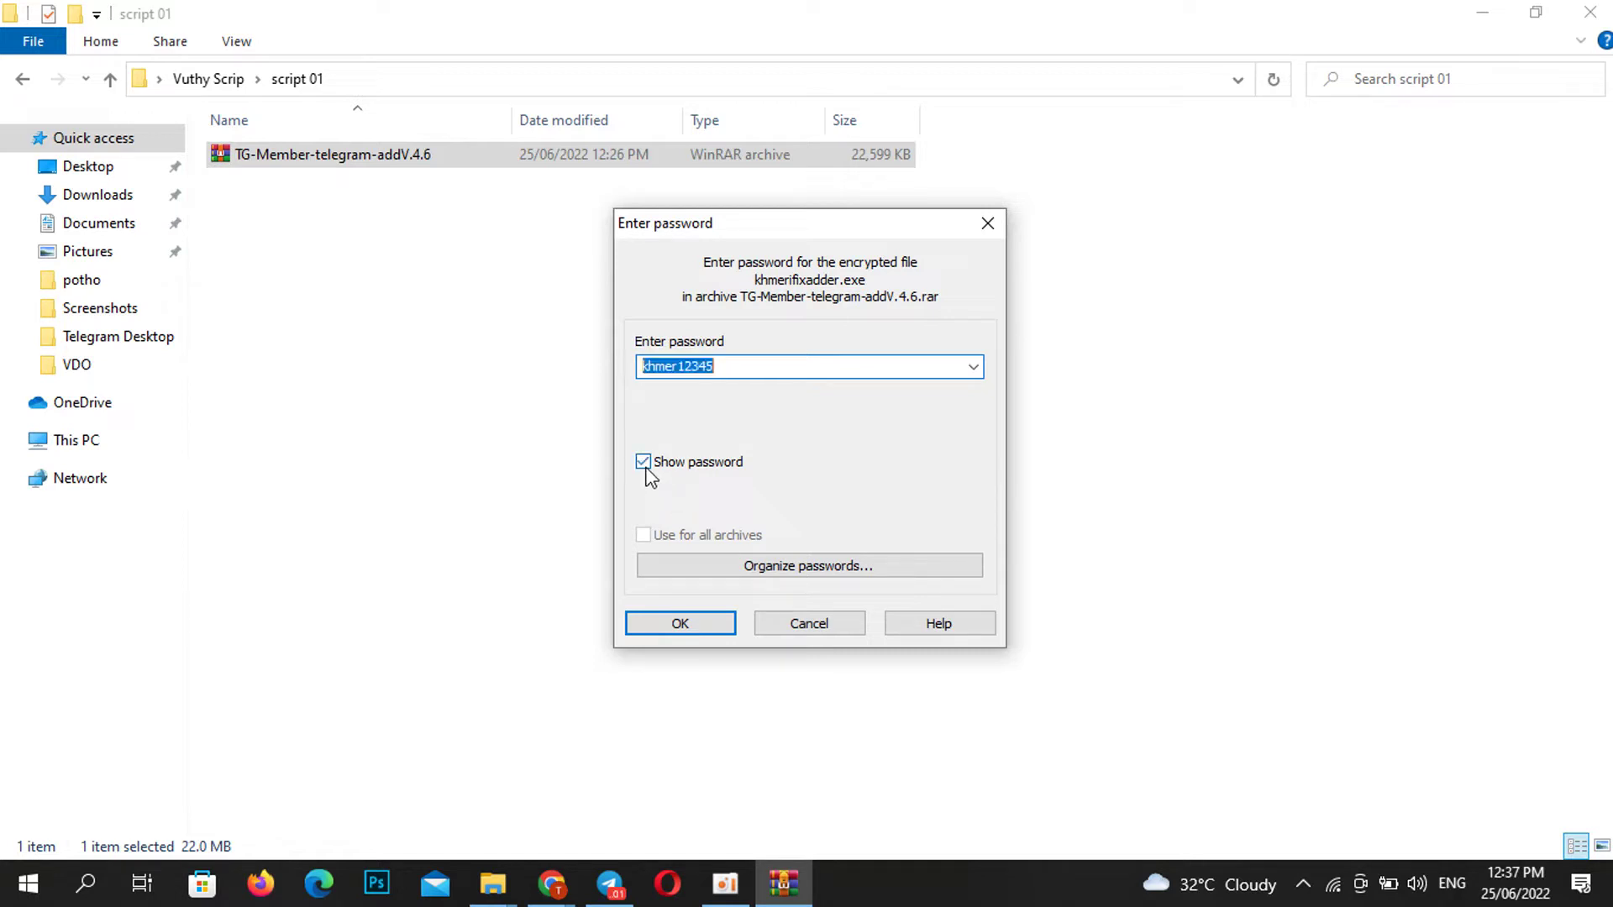
pyautogui.click(746, 366)
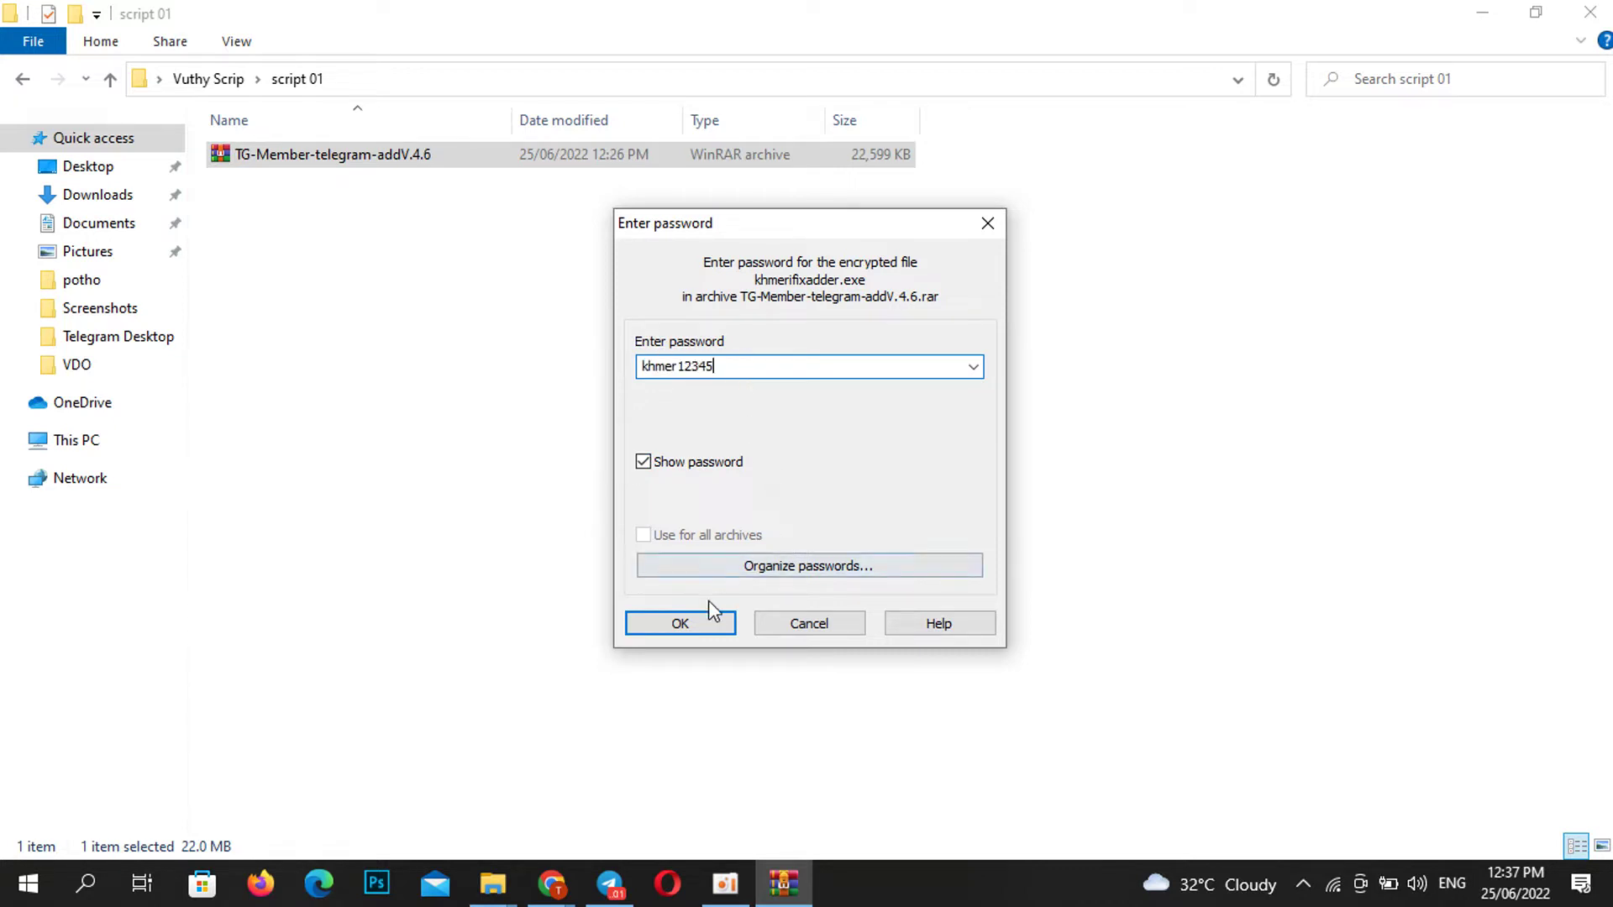
pyautogui.click(691, 626)
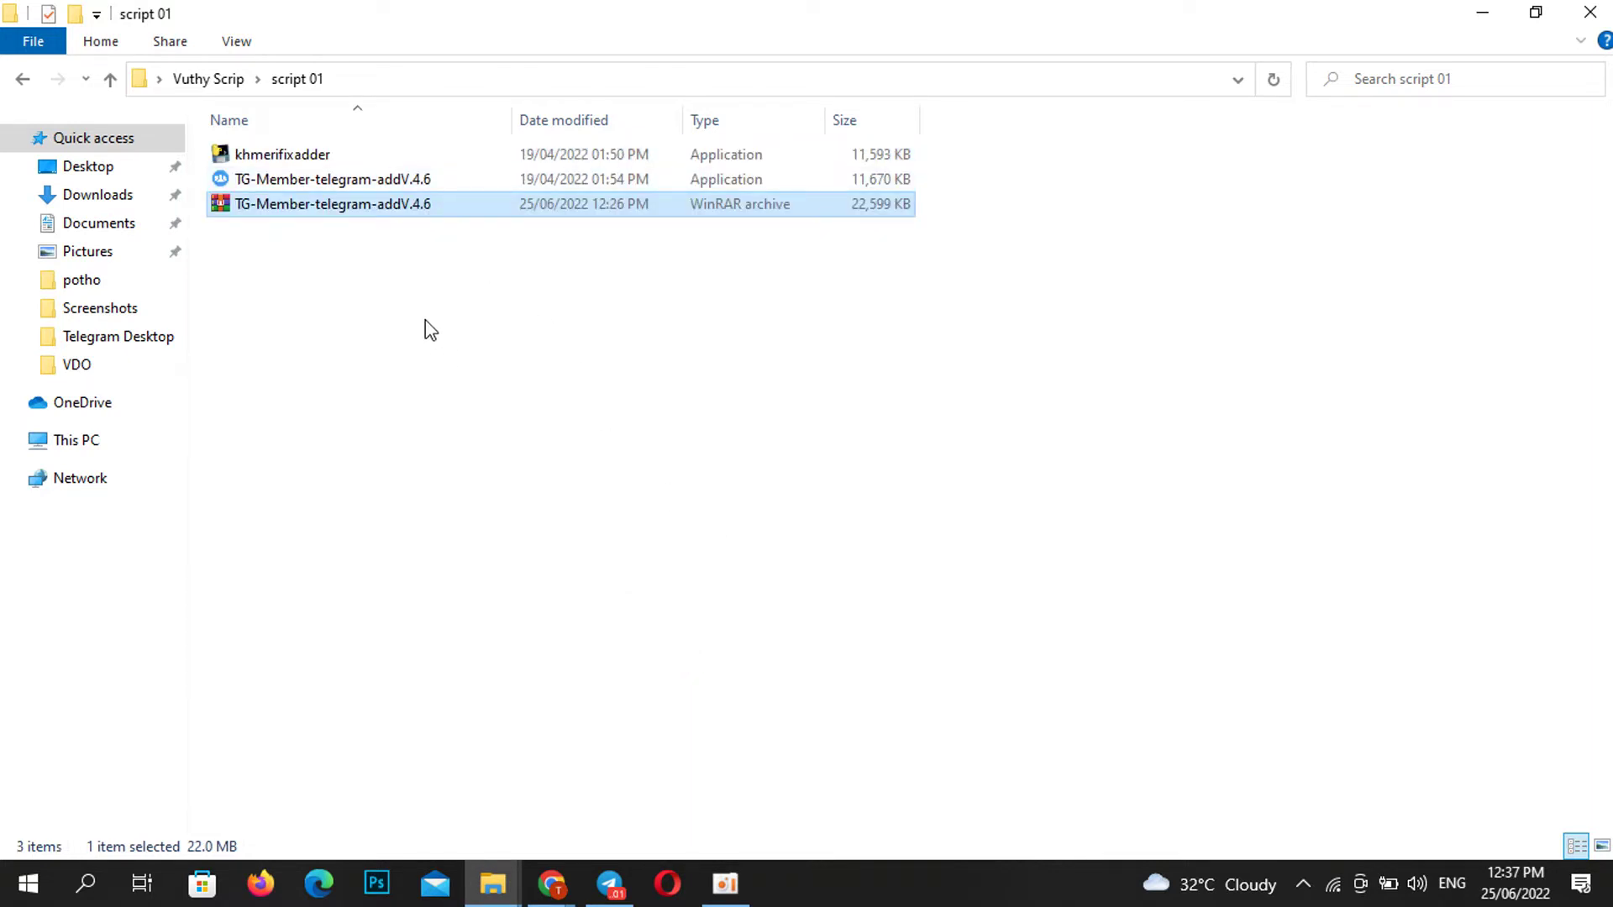
pyautogui.click(425, 327)
pyautogui.rightClick(425, 328)
pyautogui.click(493, 415)
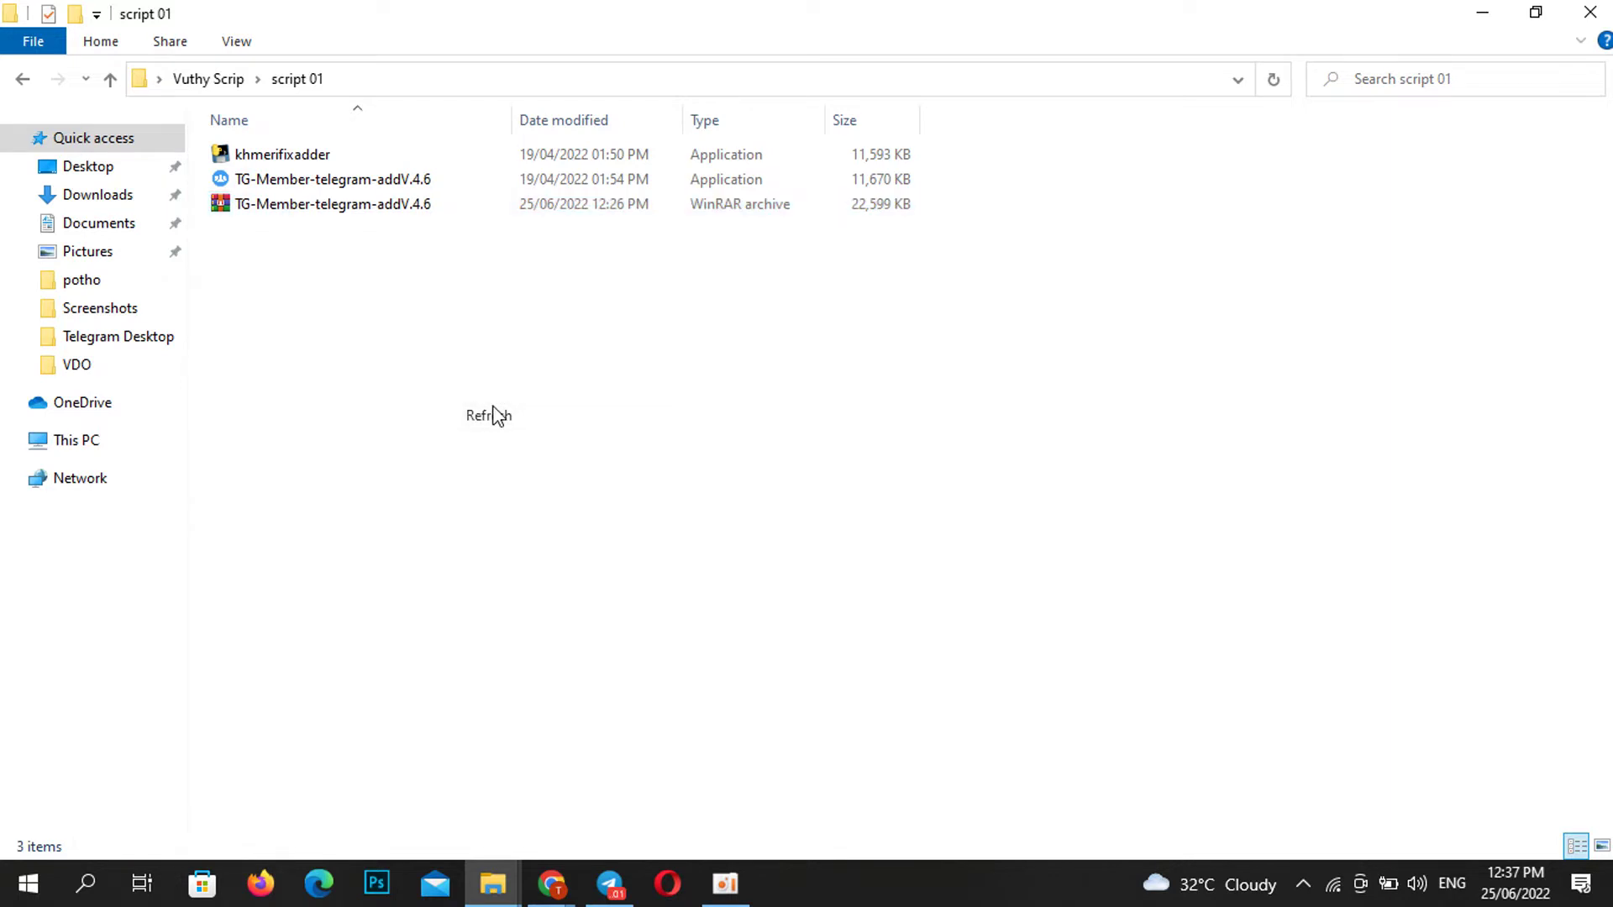
# Run the extracted TG-Member-telegram-addV.4.6 application, quit the Opera browser it launches, and close the tool's console window
pyautogui.doubleClick(296, 185)
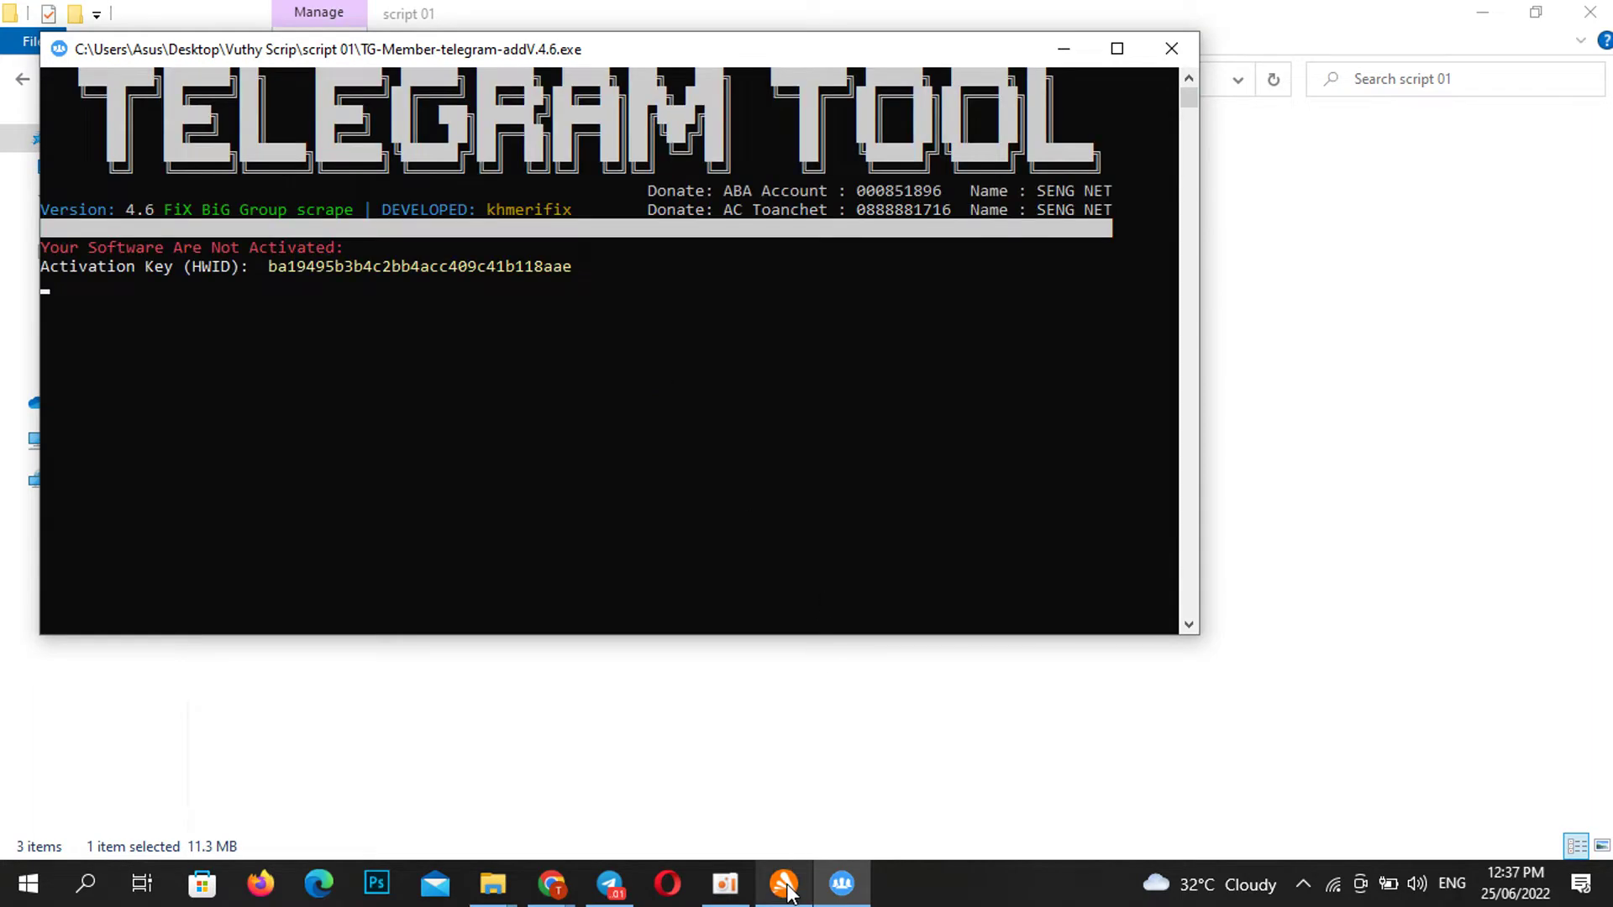
pyautogui.moveTo(792, 880)
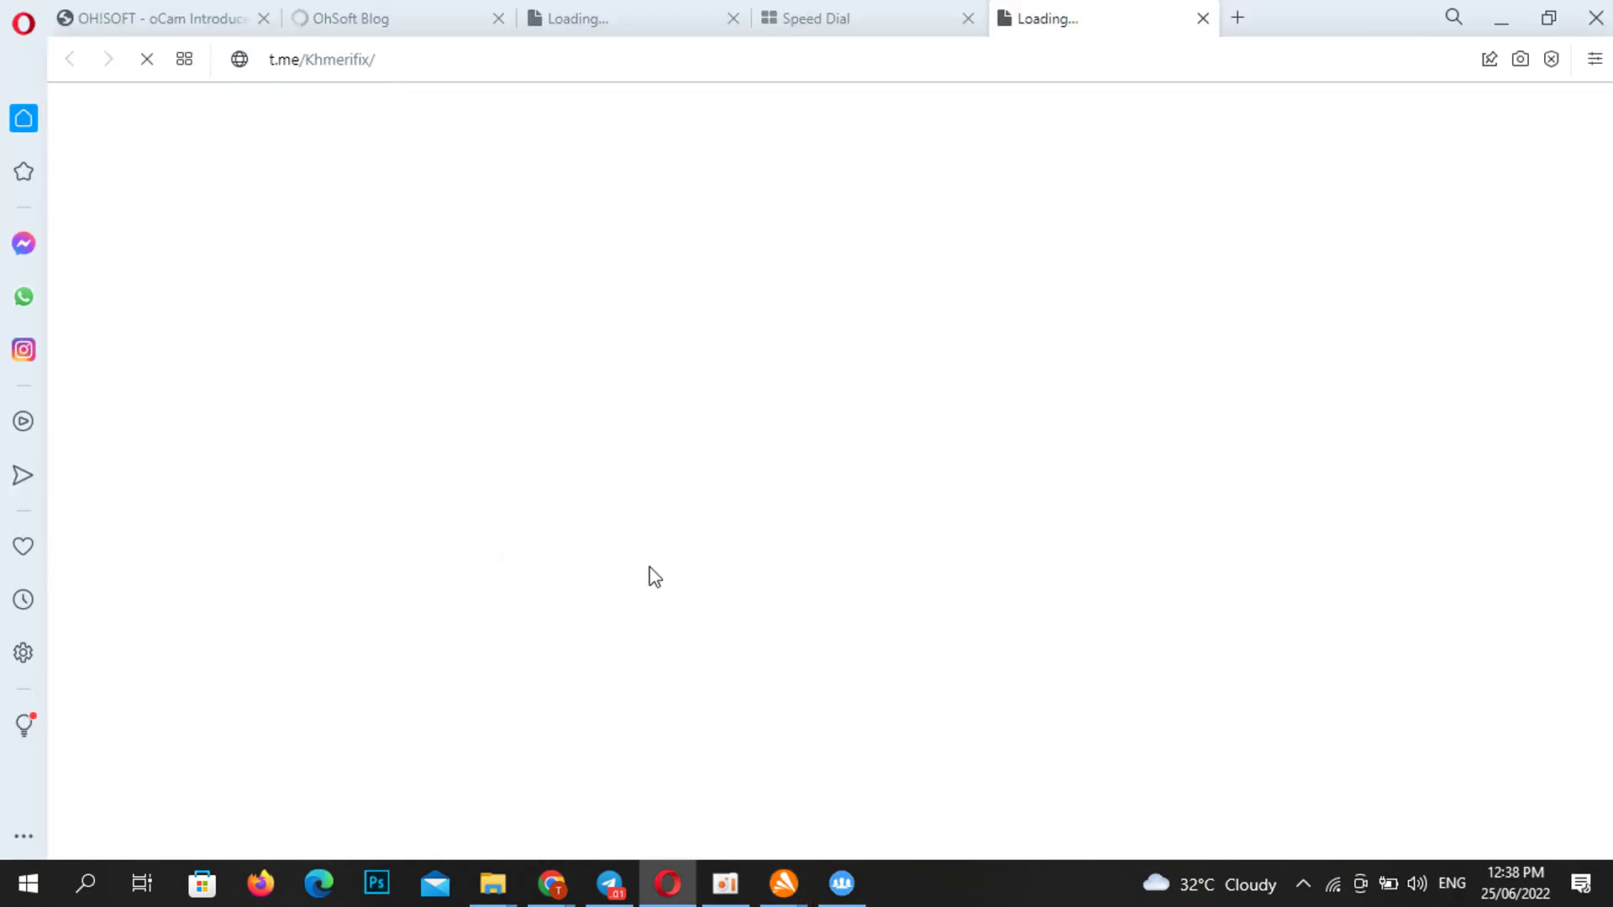
pyautogui.click(1595, 18)
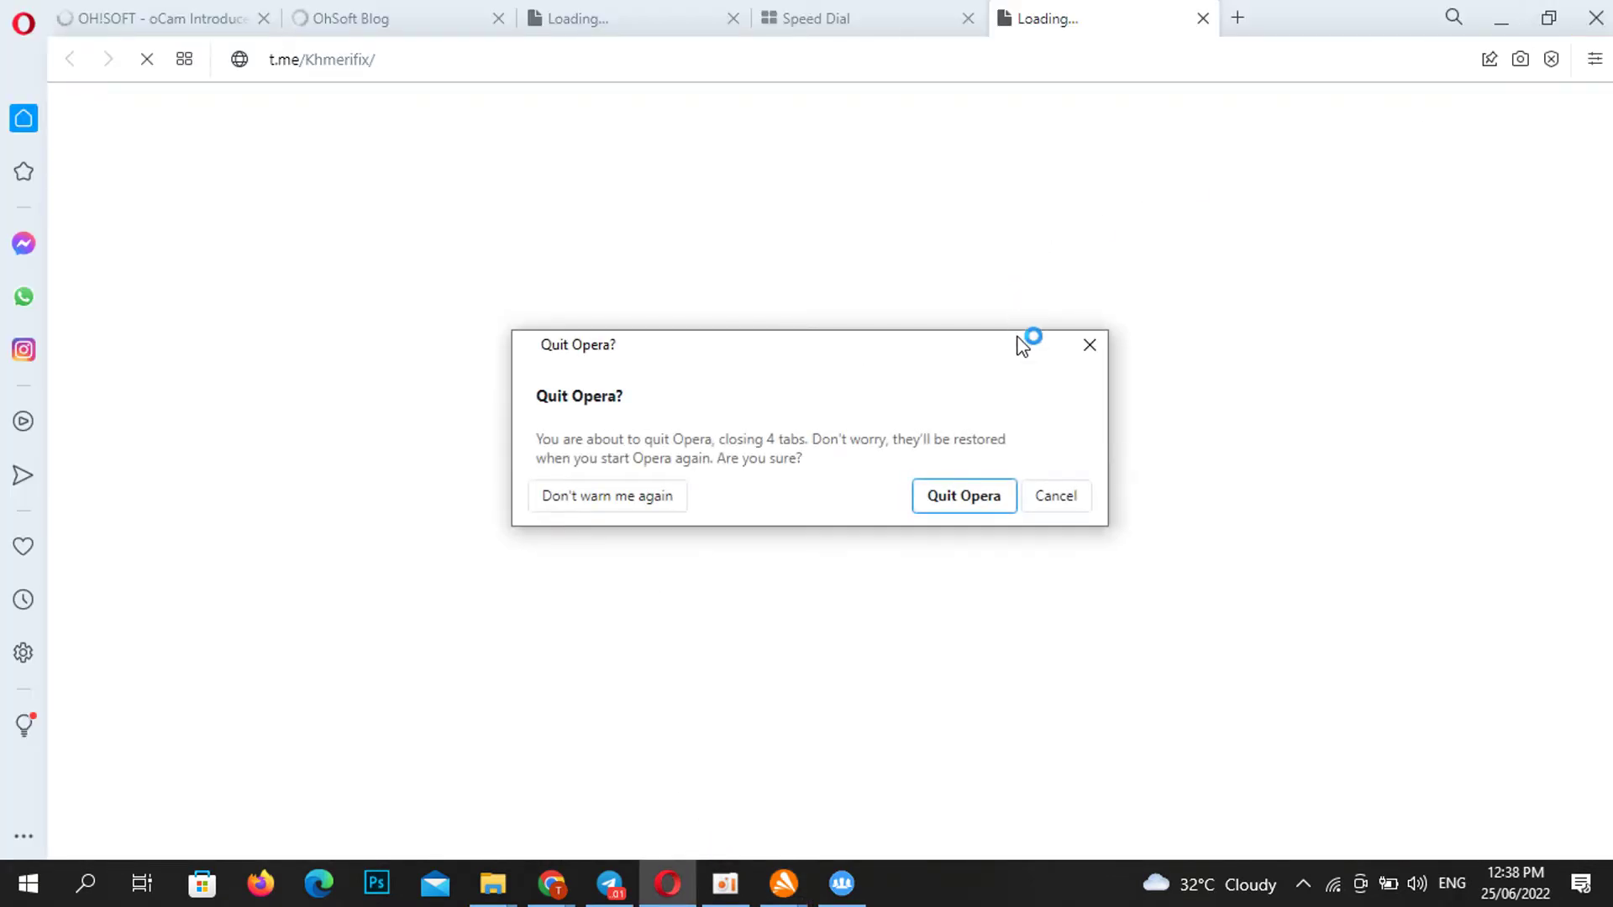
pyautogui.click(964, 490)
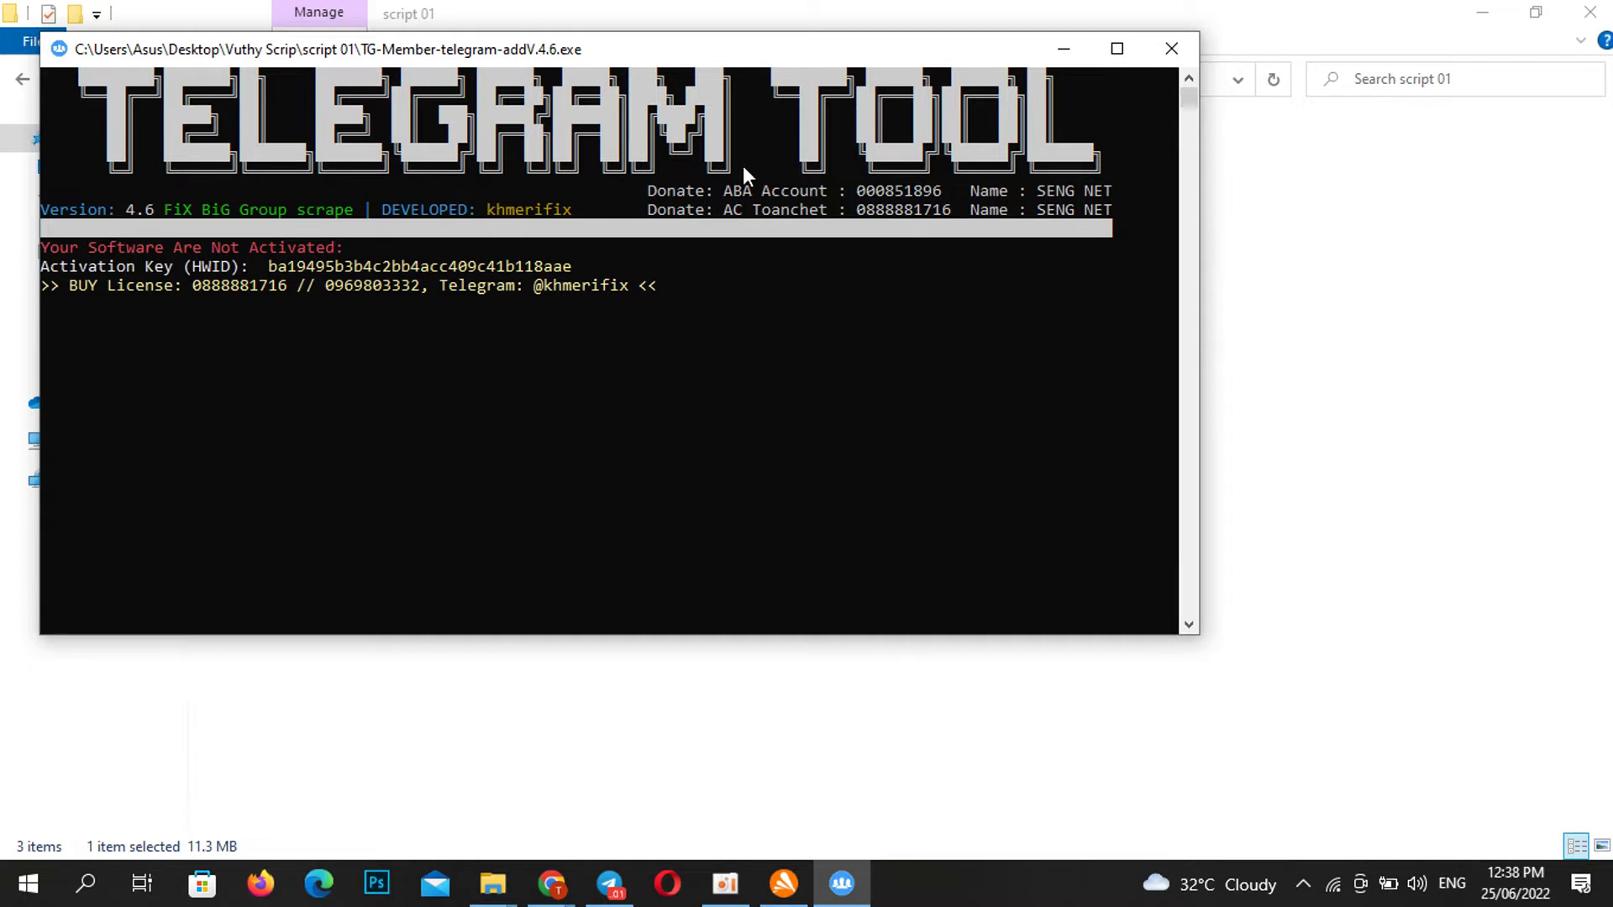
pyautogui.click(1168, 49)
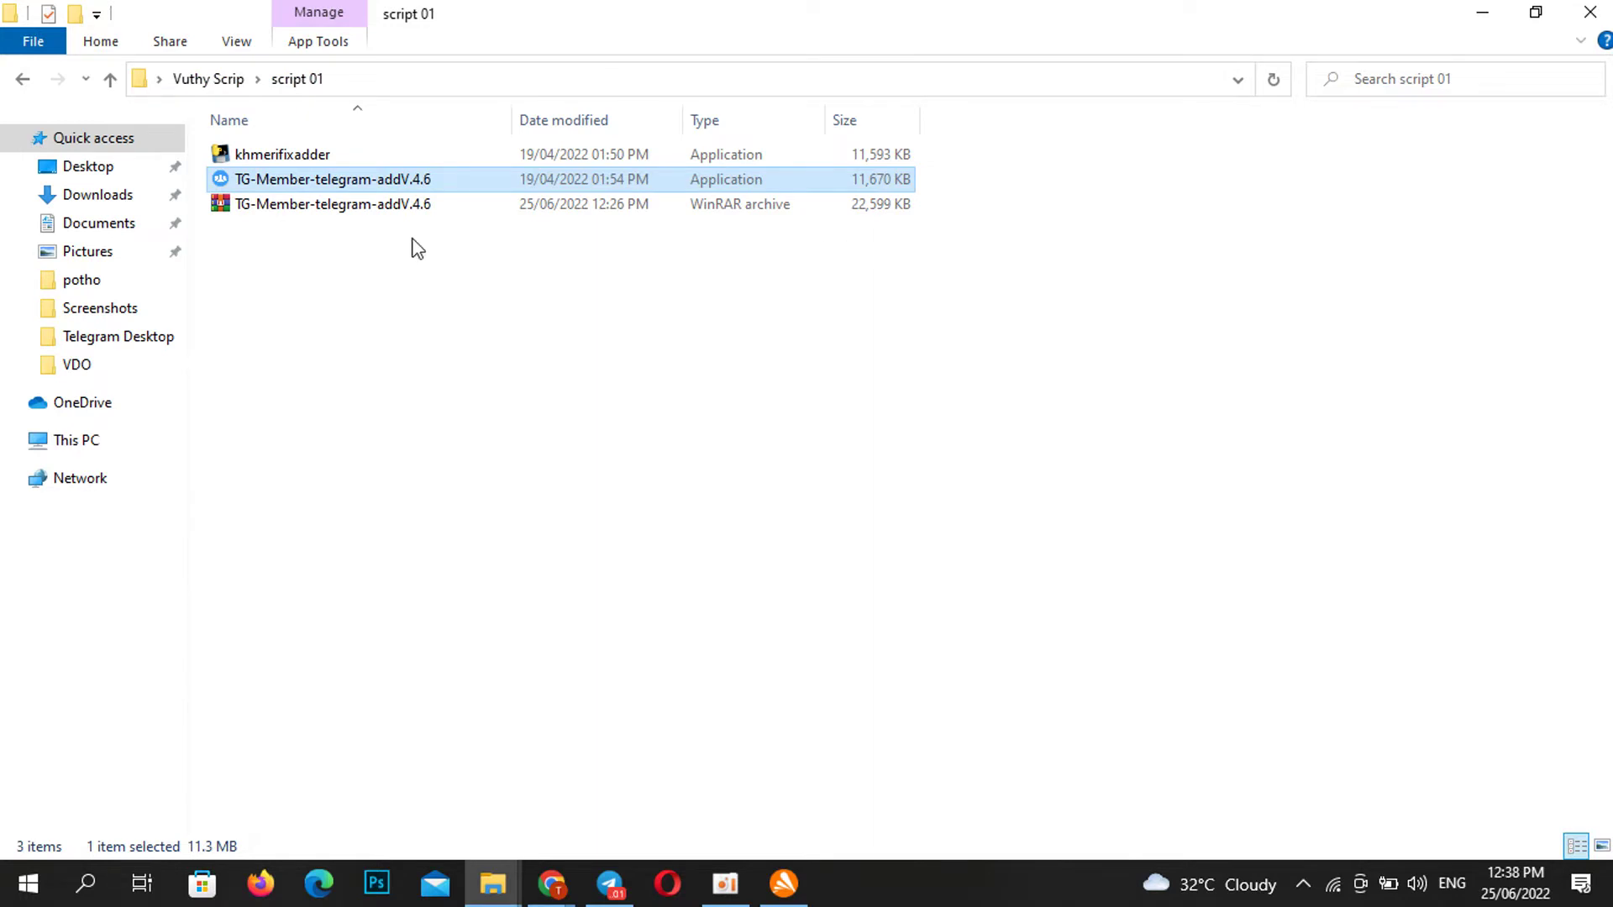
# Reopen the "script 01" folder from its parent, run the khmerifixadder application, and close its console window
pyautogui.click(23, 84)
pyautogui.doubleClick(325, 173)
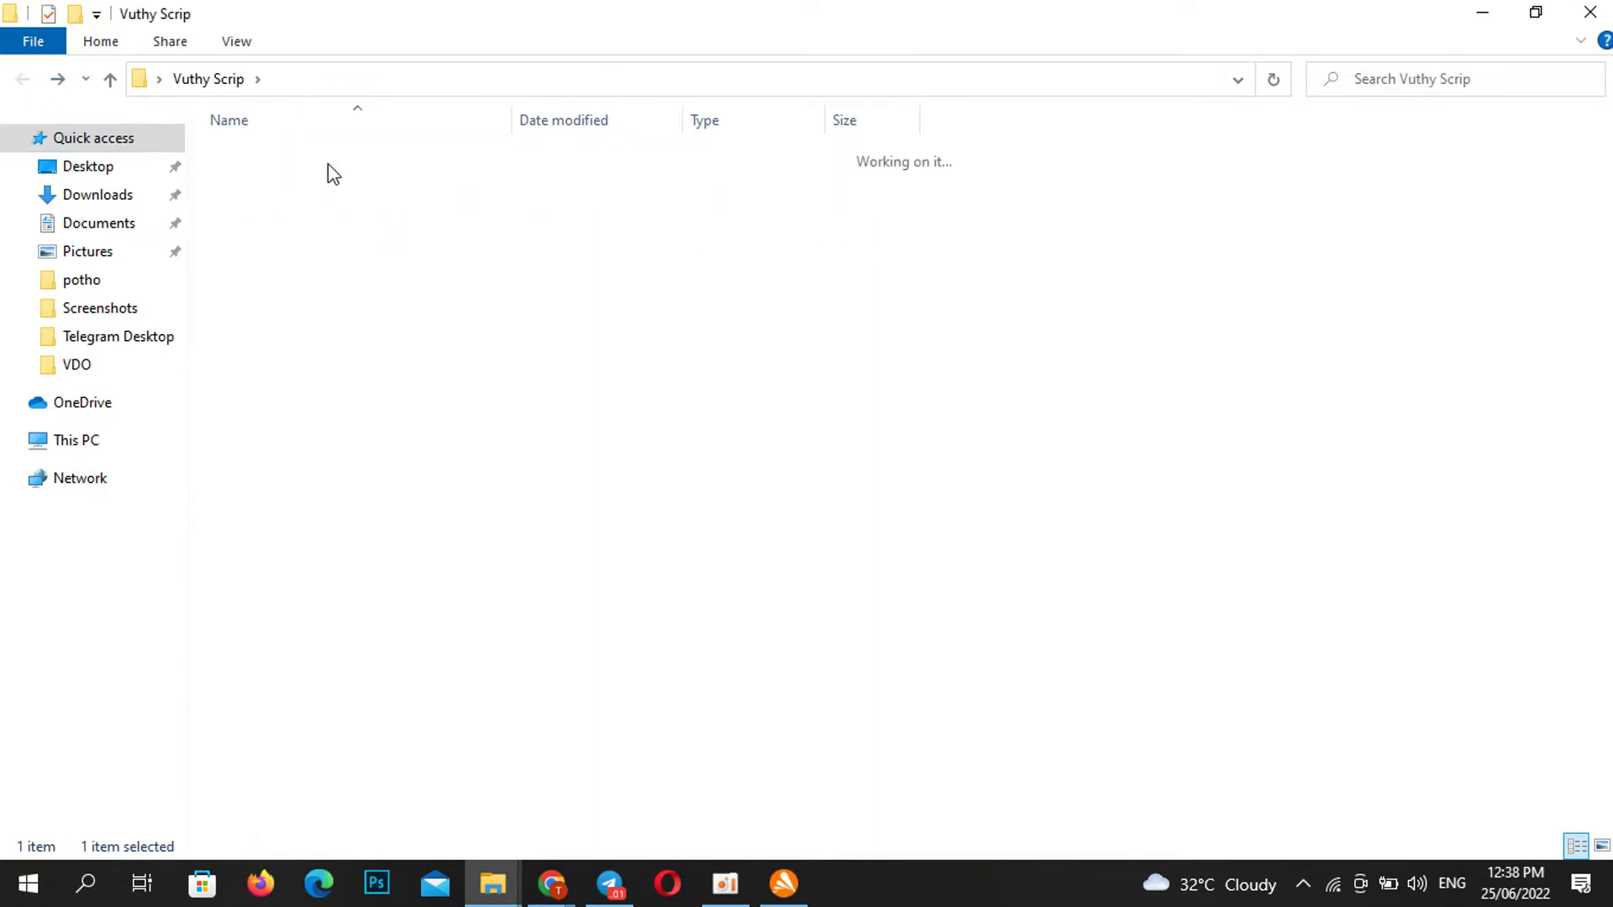
pyautogui.doubleClick(301, 159)
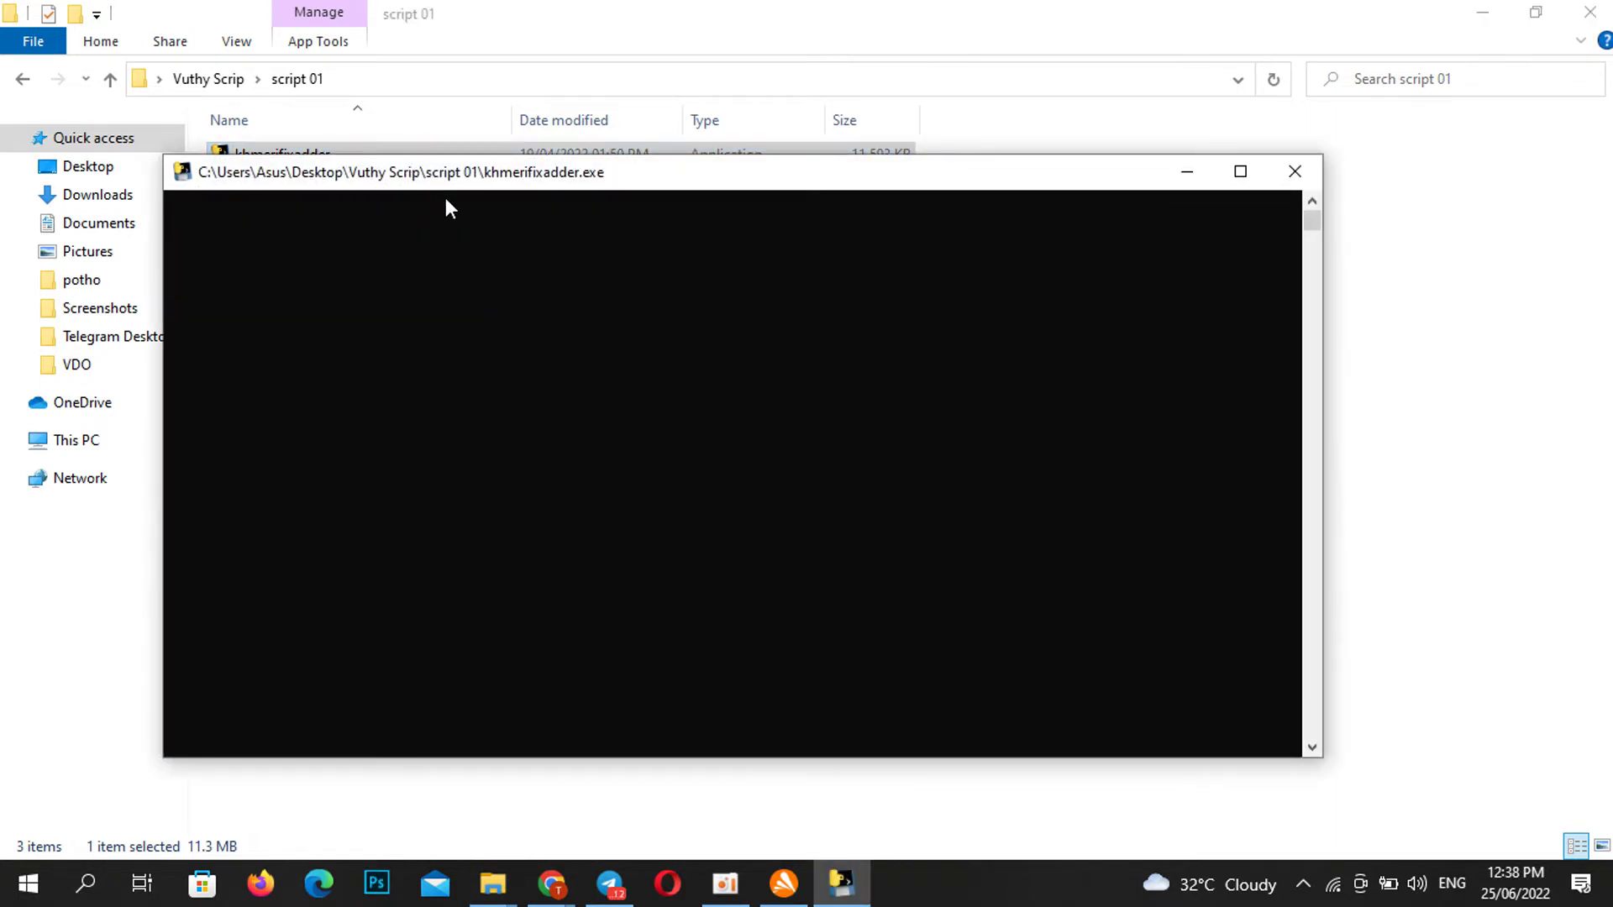
pyautogui.click(1307, 177)
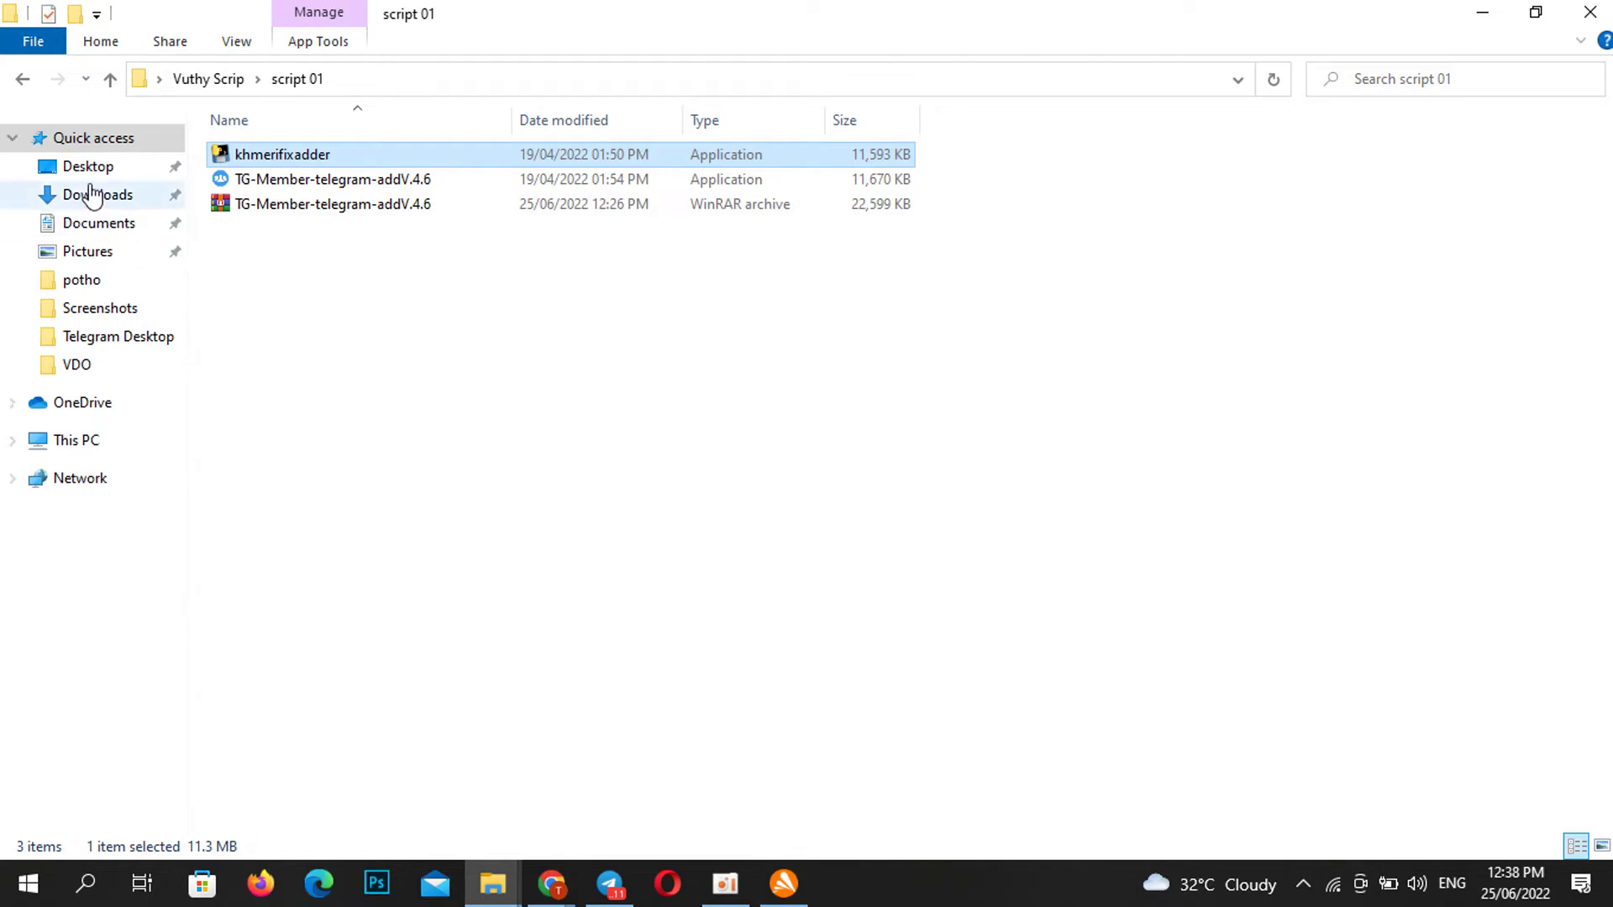
# Minimize the folder window and move the new script folder on the desktop beside the Zoom shortcut
pyautogui.click(24, 79)
pyautogui.click(1473, 18)
pyautogui.click(1143, 215)
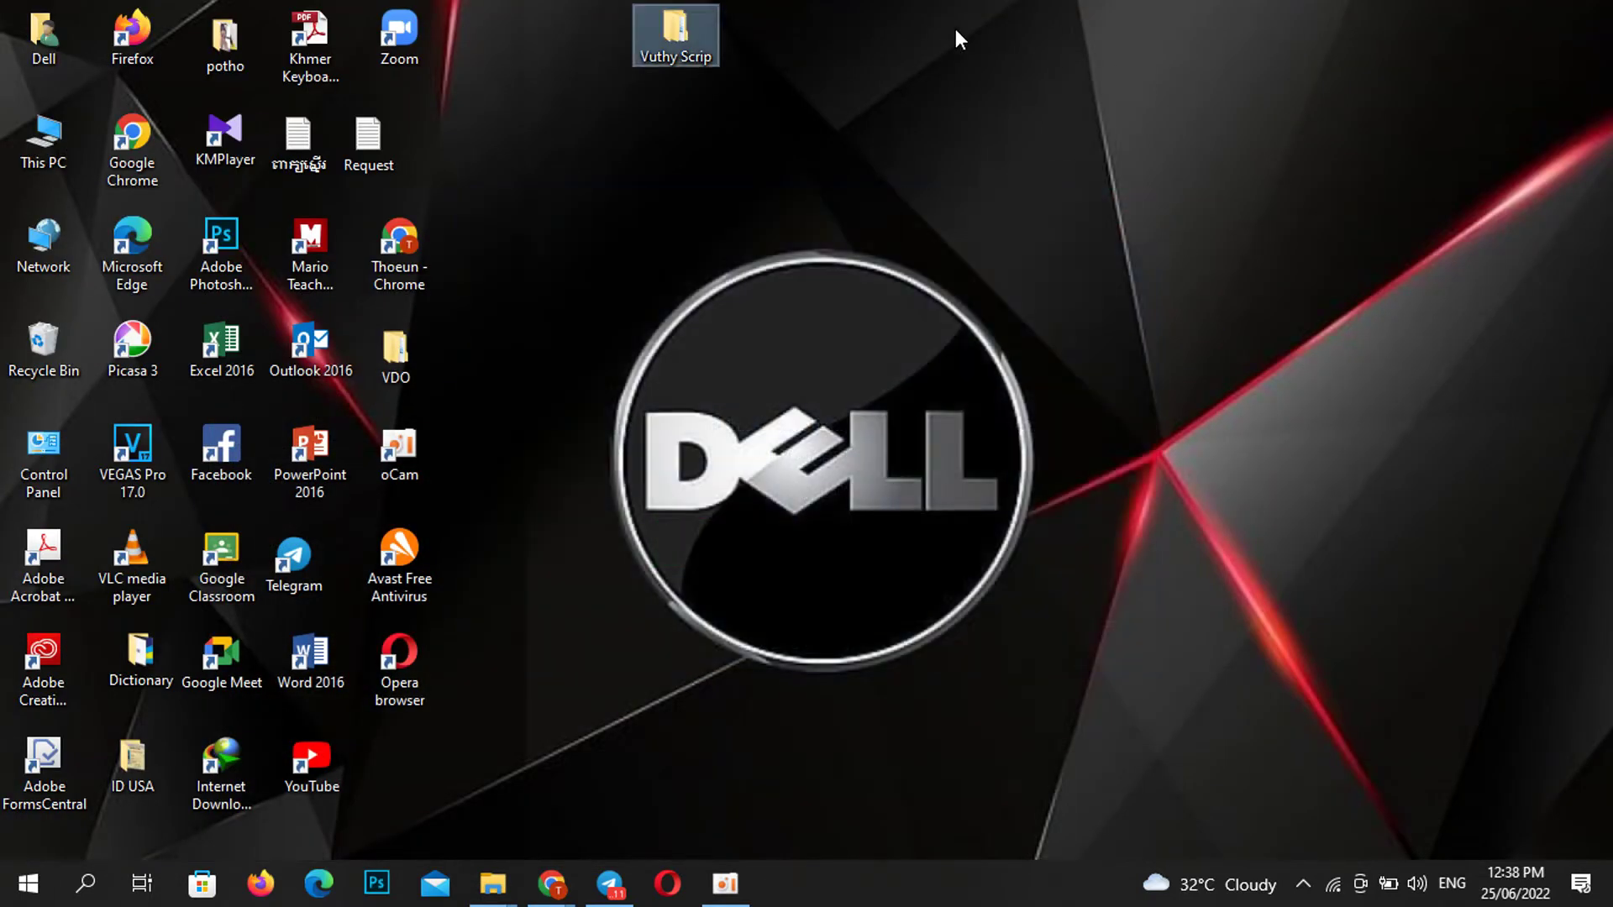
pyautogui.rightClick(952, 25)
pyautogui.click(1015, 94)
pyautogui.moveTo(516, 39); pyautogui.dragTo(509, 33)
pyautogui.rightClick(640, 82)
pyautogui.click(672, 153)
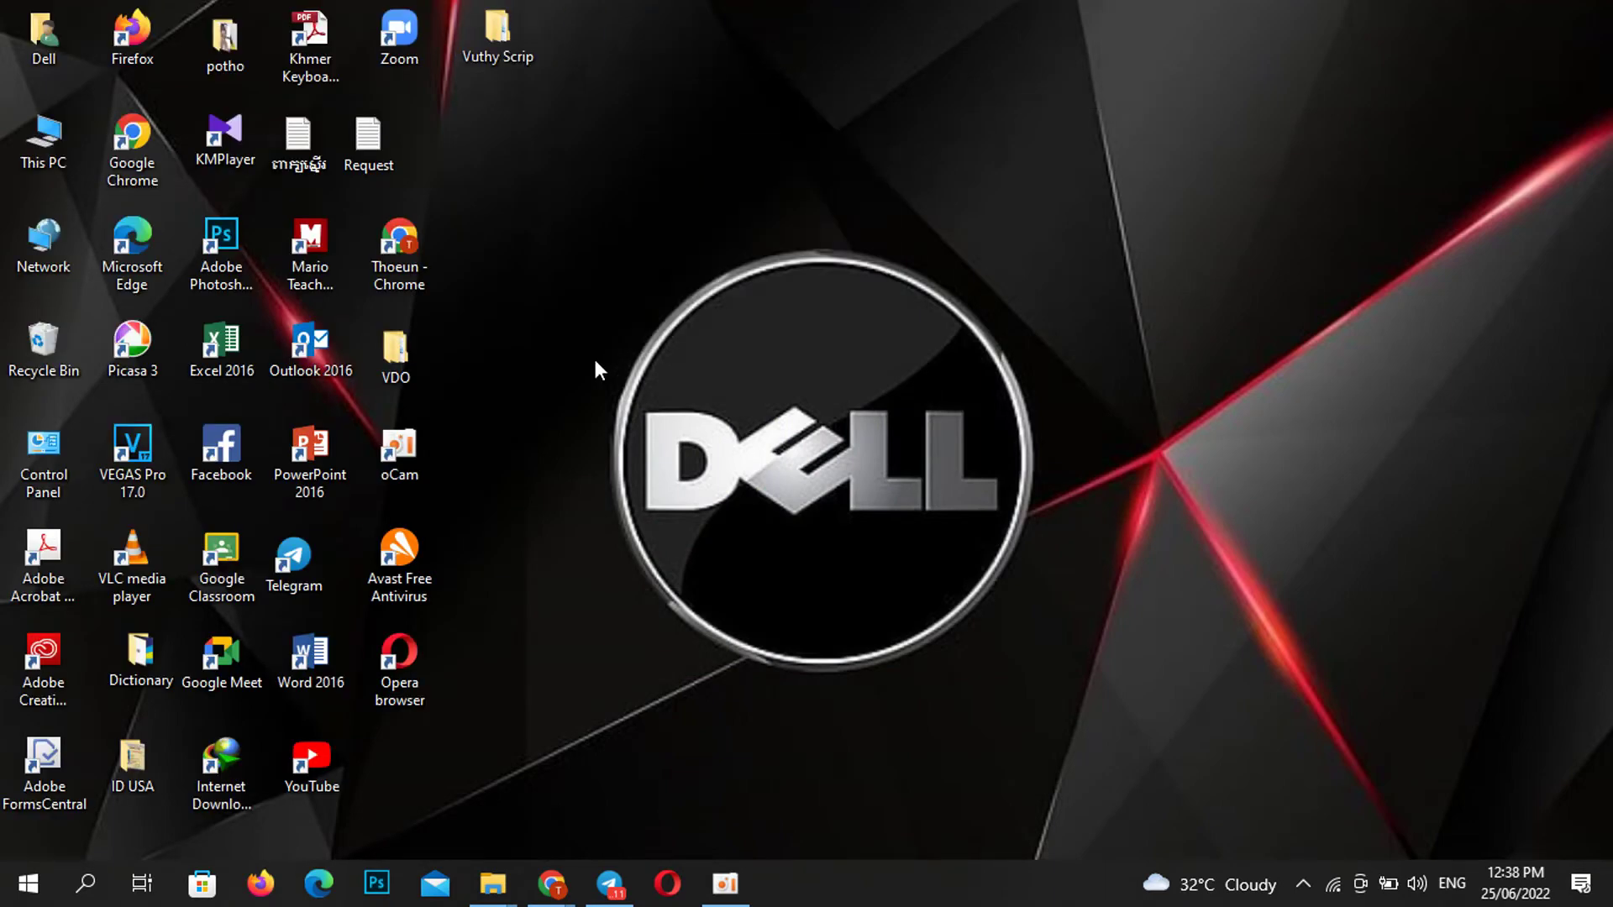
# Delete the Avast Free Antivirus shortcut from the desktop and refresh the desktop
pyautogui.rightClick(401, 598)
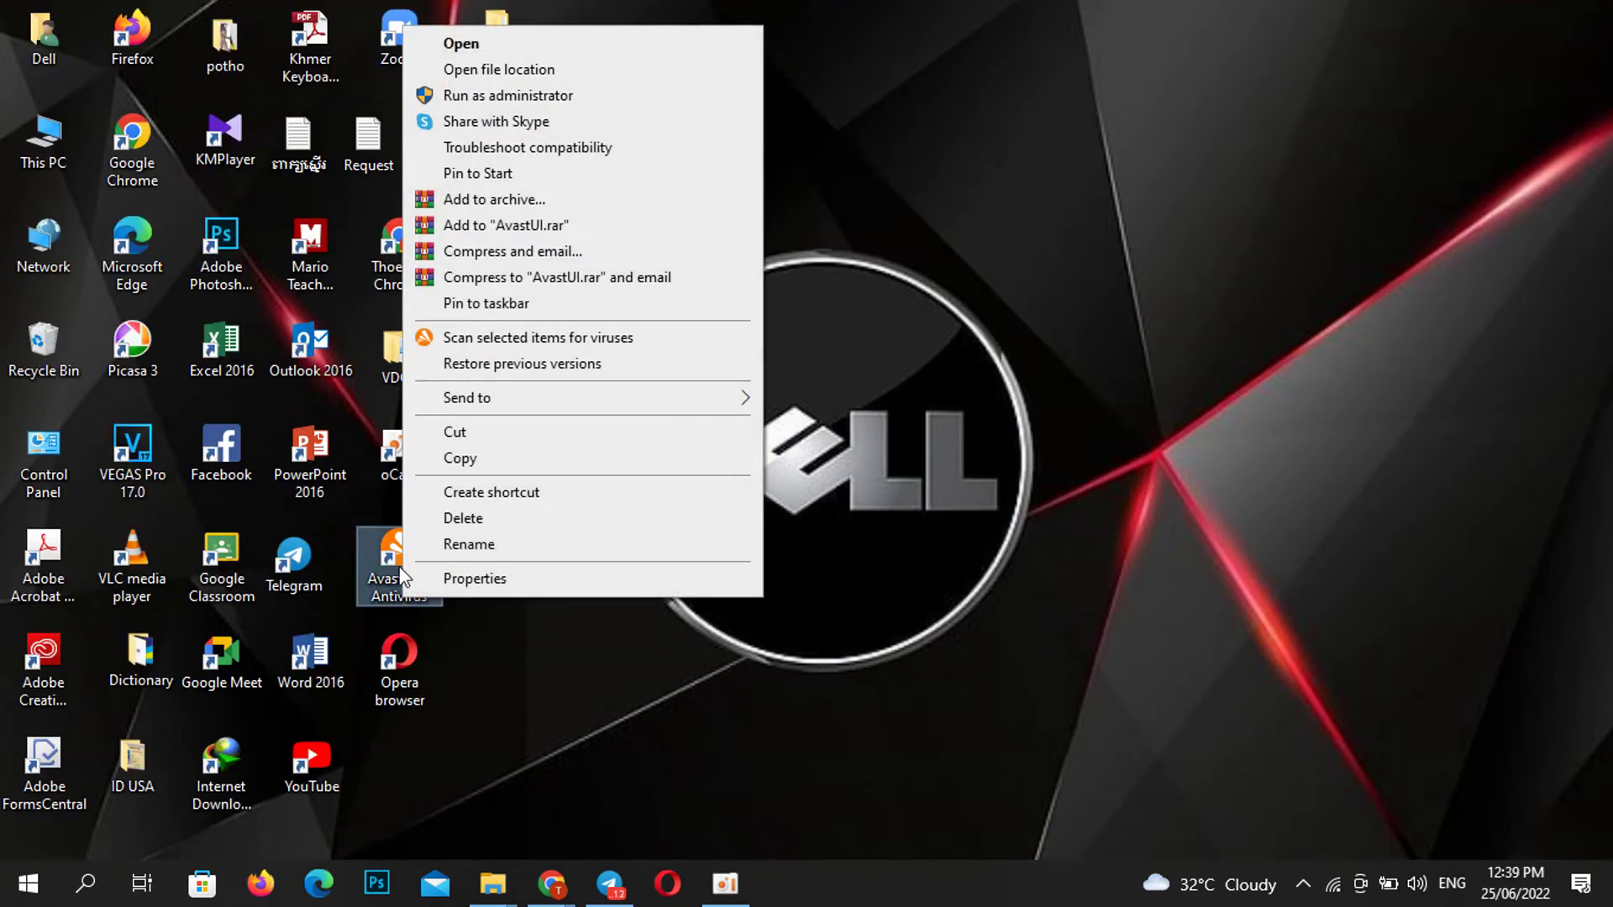
pyautogui.click(463, 518)
pyautogui.rightClick(603, 163)
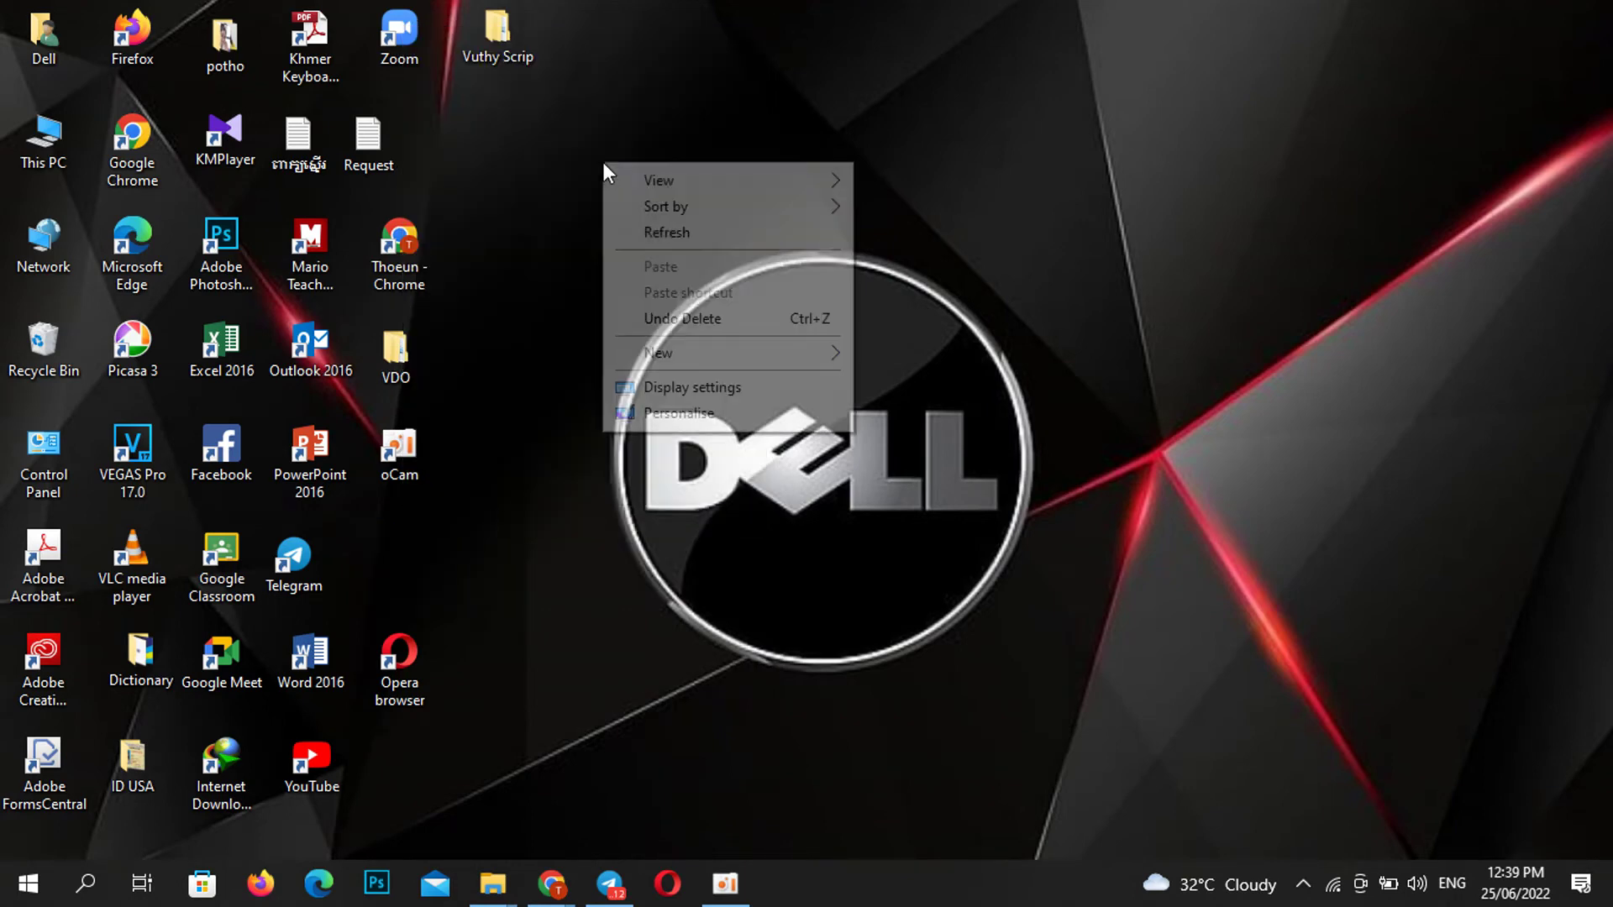
pyautogui.click(659, 232)
pyautogui.rightClick(614, 109)
pyautogui.click(658, 176)
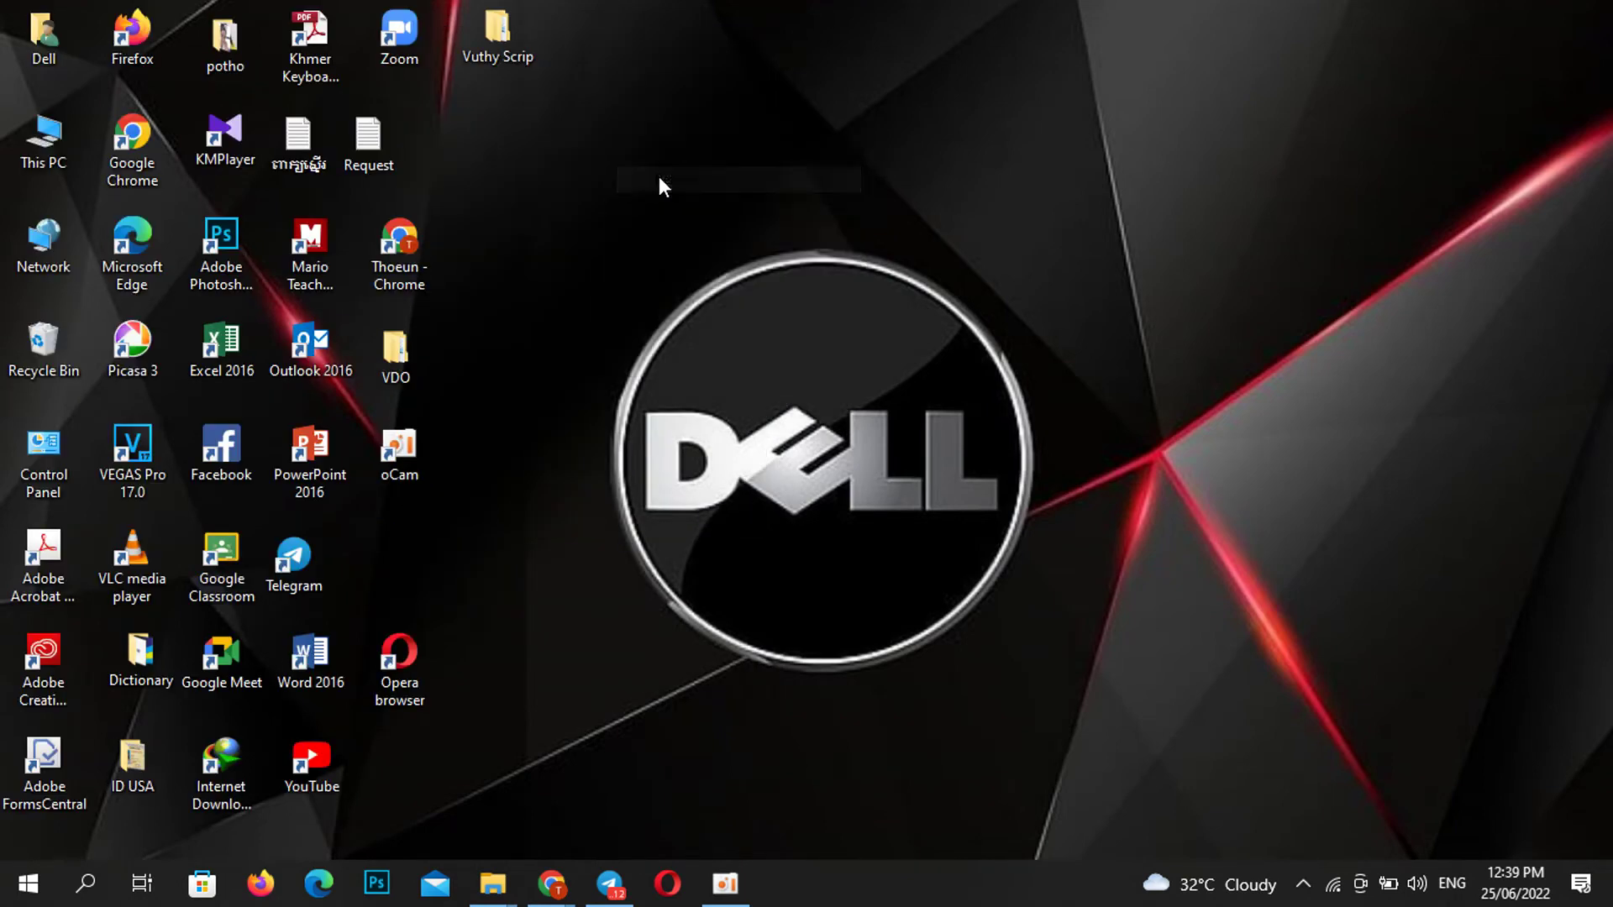
# Run the TG-Member-telegram-addV.4.6 application from "script 01" inside the Vuthy Scrip folder, and dismiss the Avast file-protection alert
pyautogui.doubleClick(511, 42)
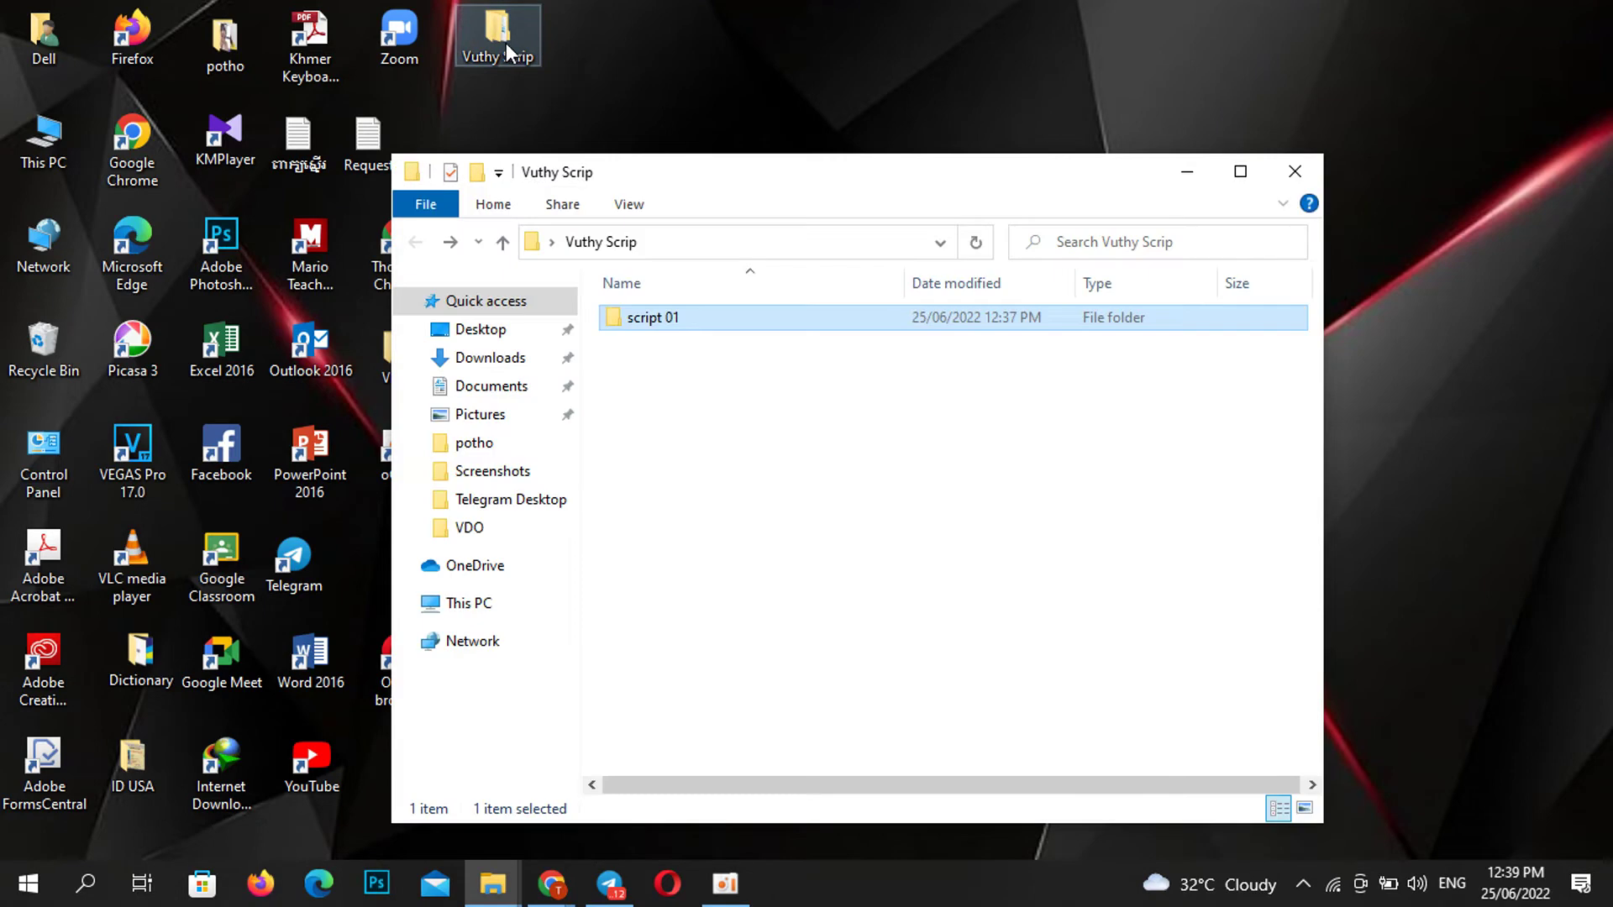
pyautogui.doubleClick(727, 318)
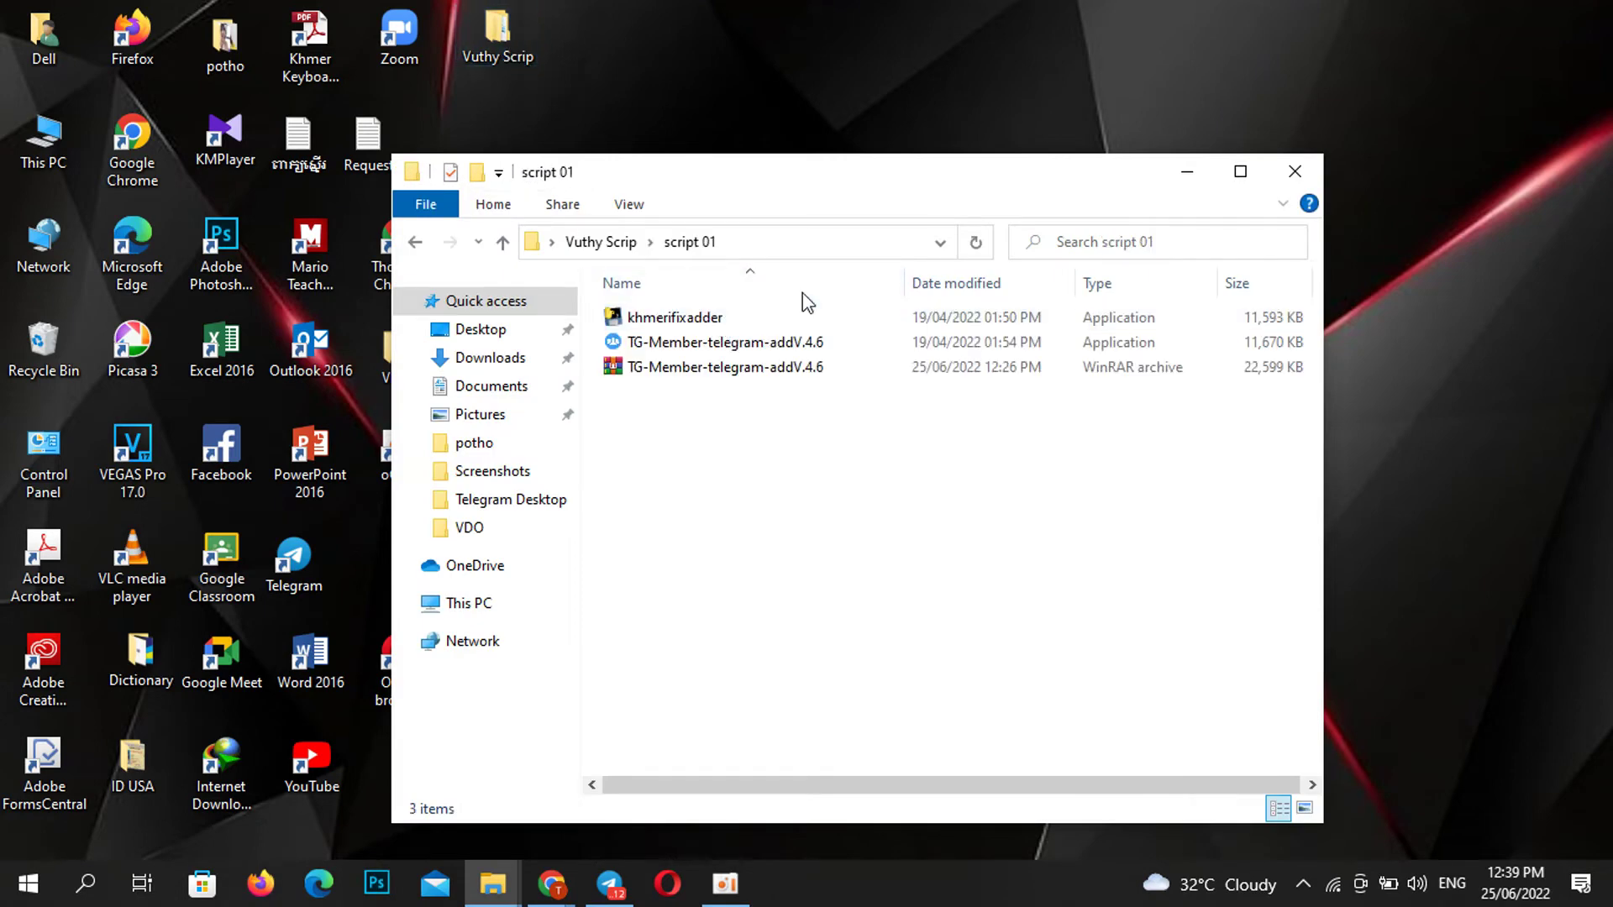
pyautogui.click(1240, 171)
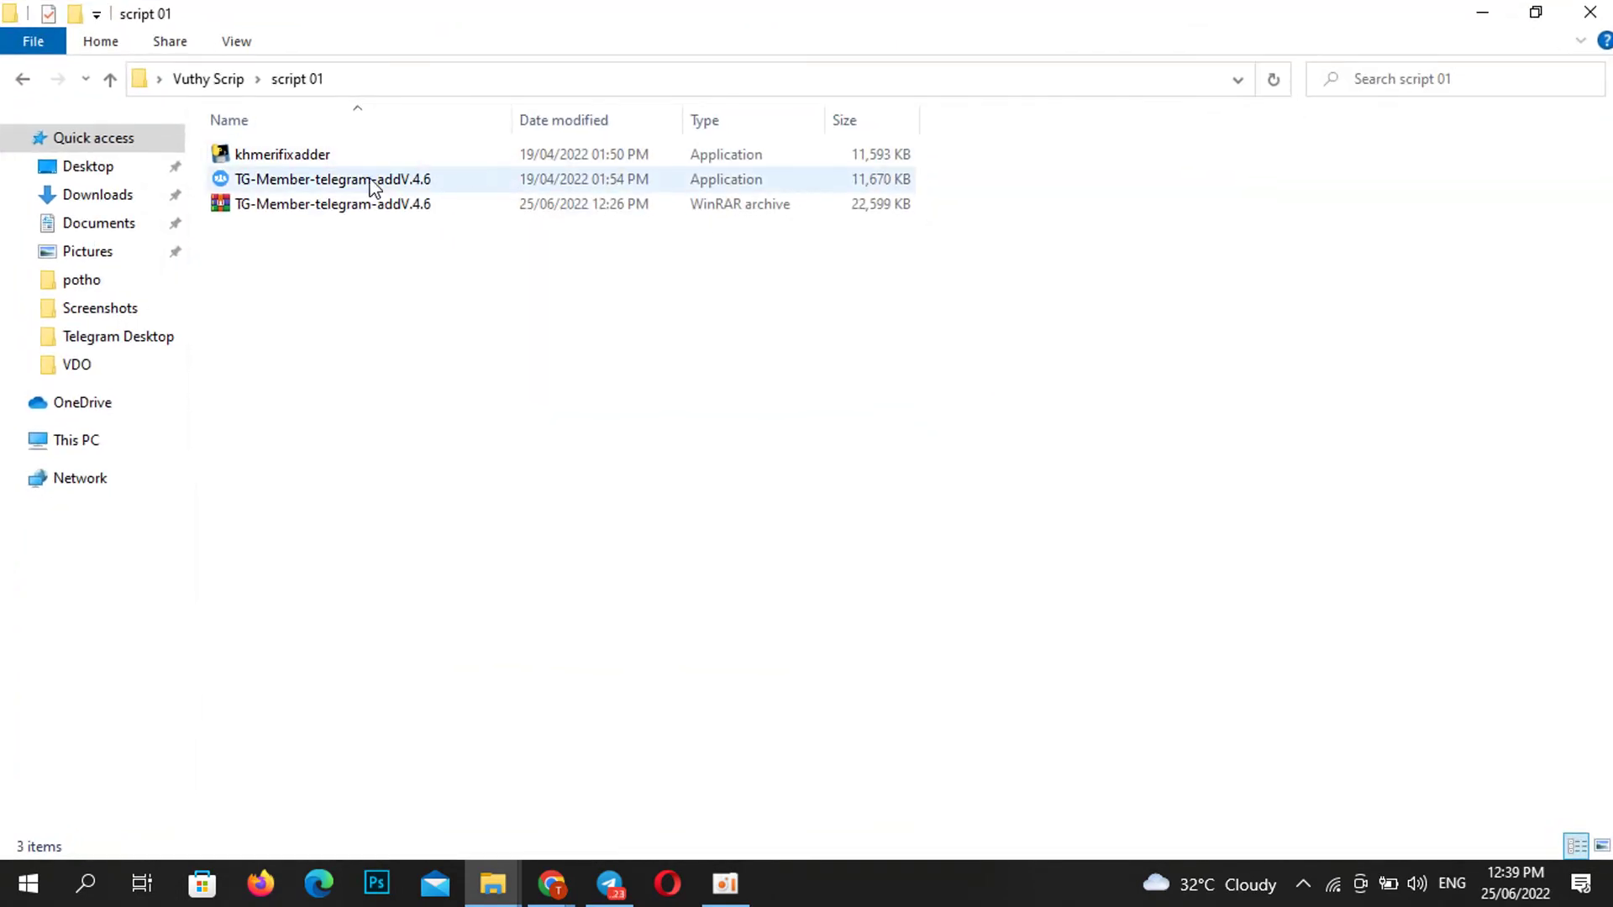
pyautogui.doubleClick(373, 183)
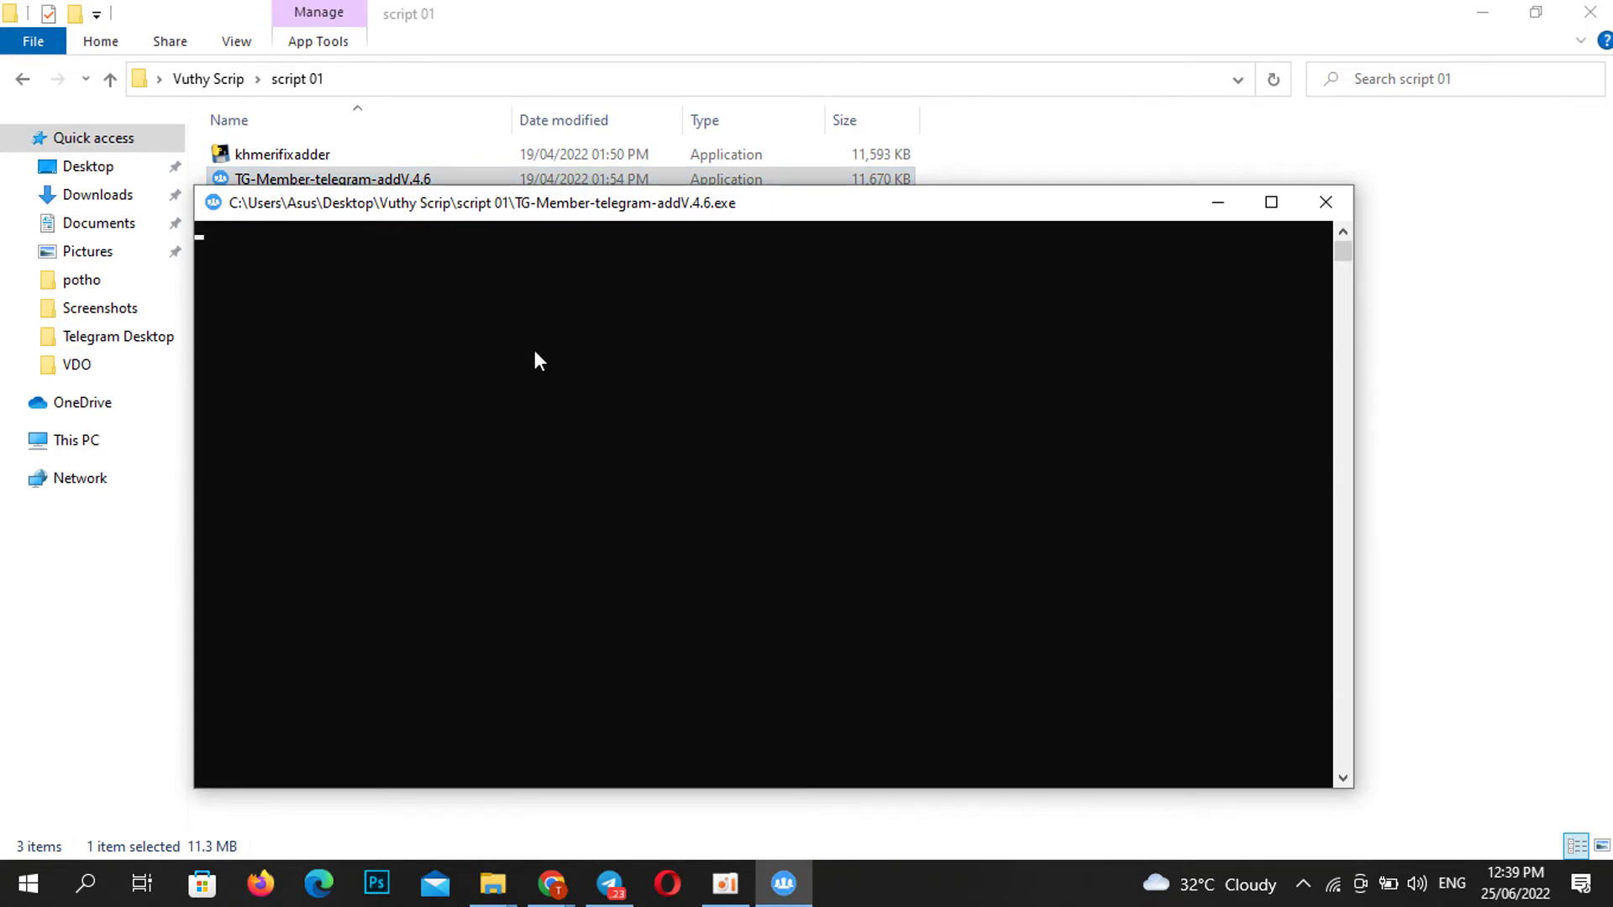
pyautogui.click(1272, 202)
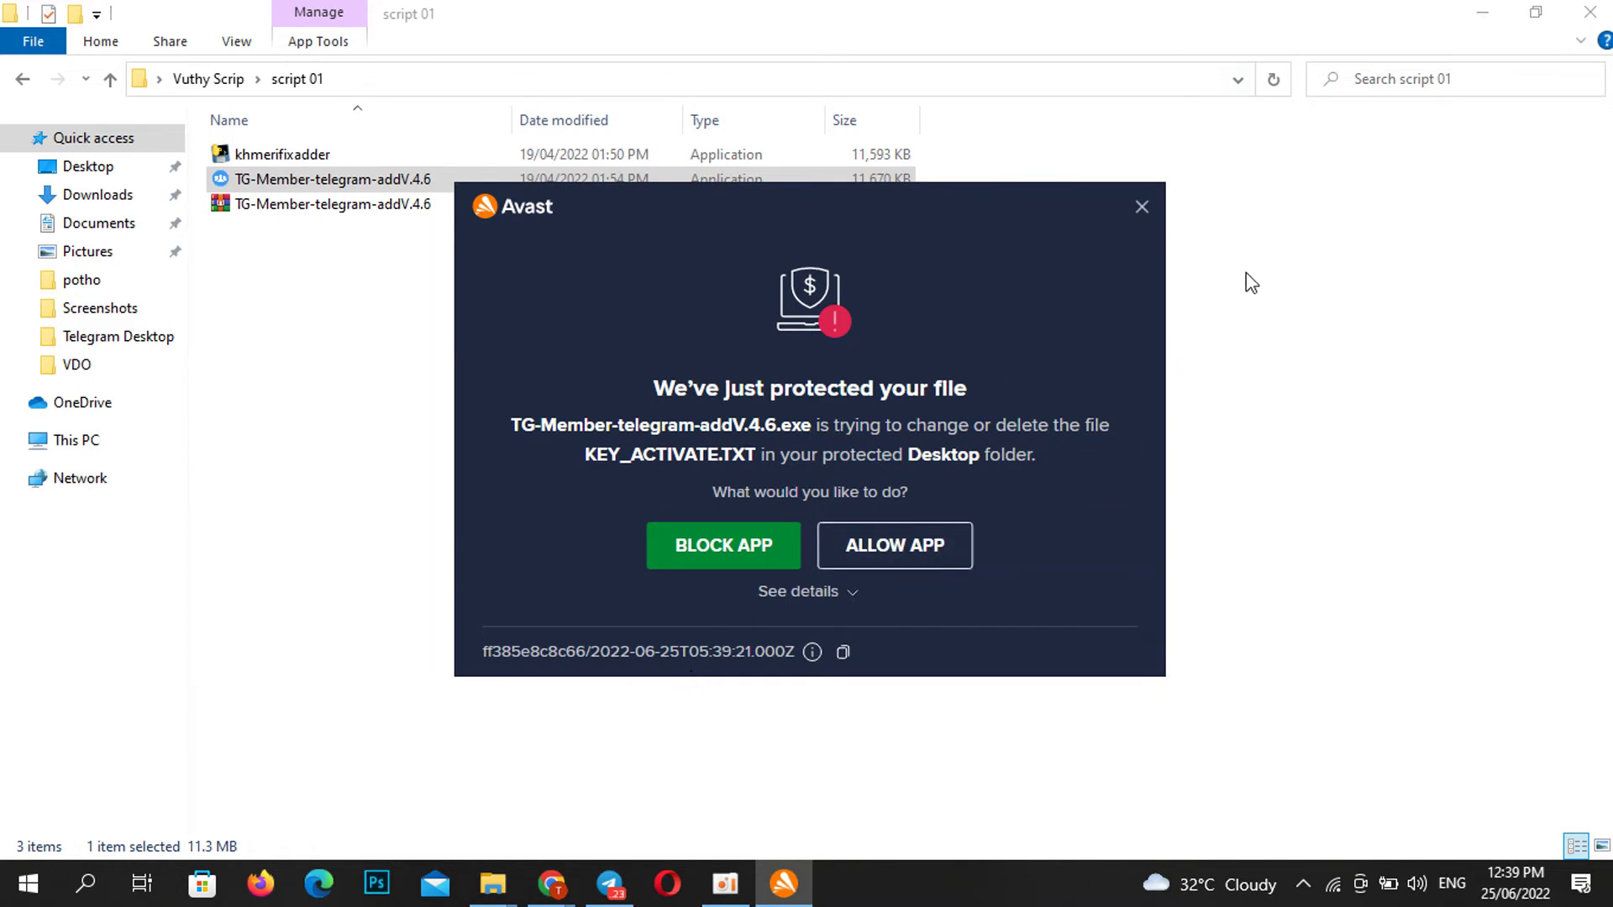
pyautogui.click(1141, 207)
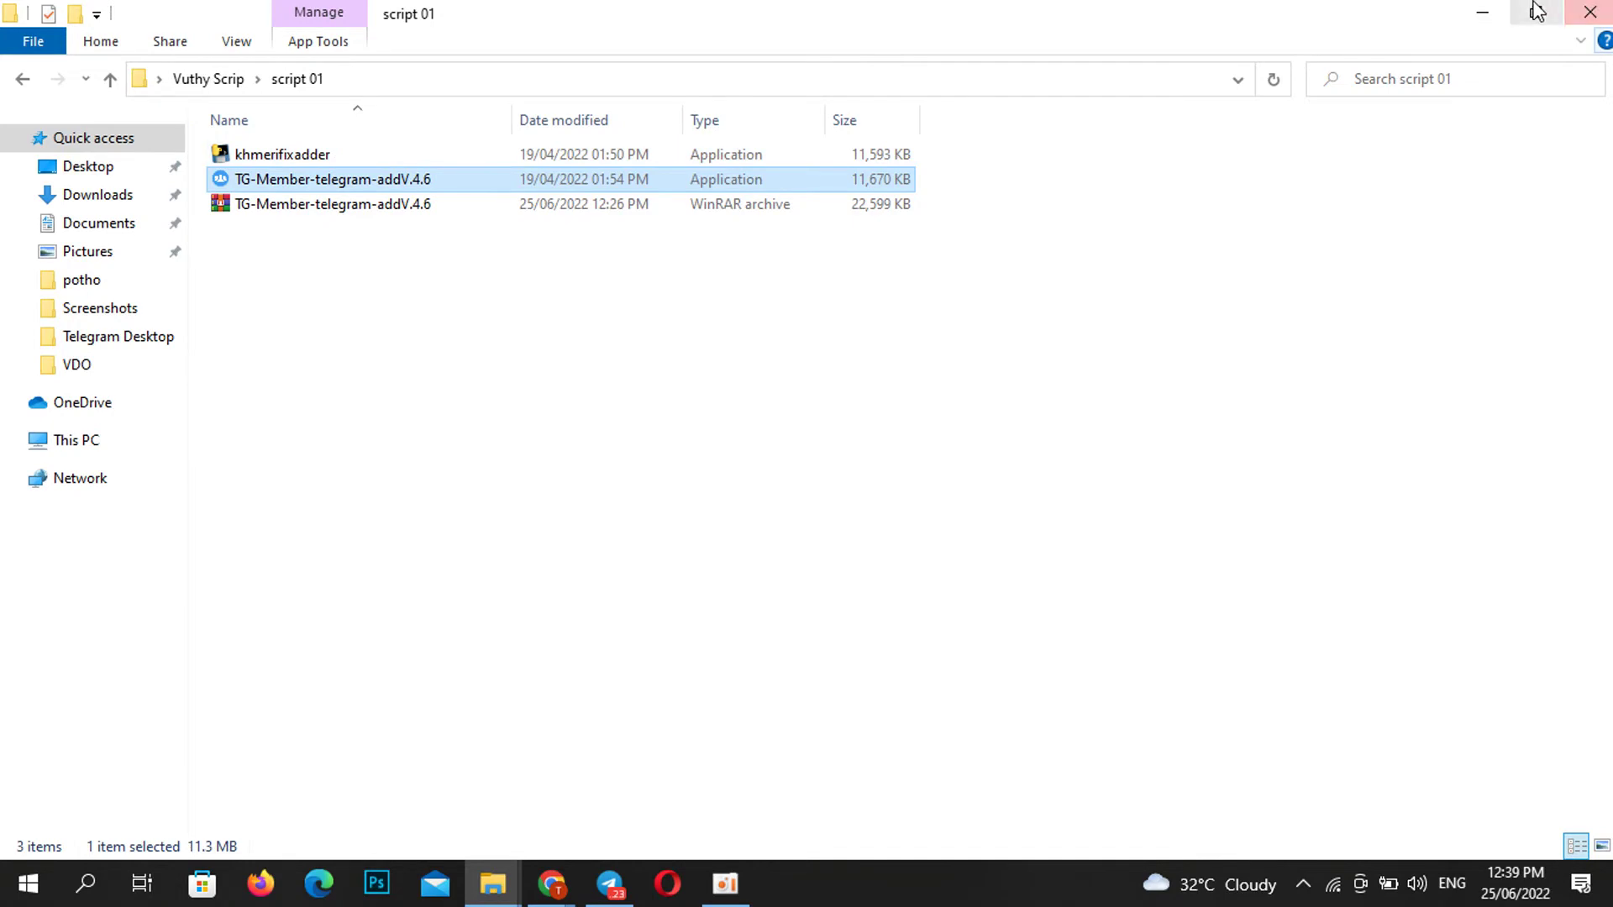
# Minimize the "script 01" folder window and refresh the desktop
pyautogui.click(1482, 11)
pyautogui.rightClick(901, 3)
pyautogui.click(1005, 74)
pyautogui.rightClick(856, 3)
pyautogui.click(911, 73)
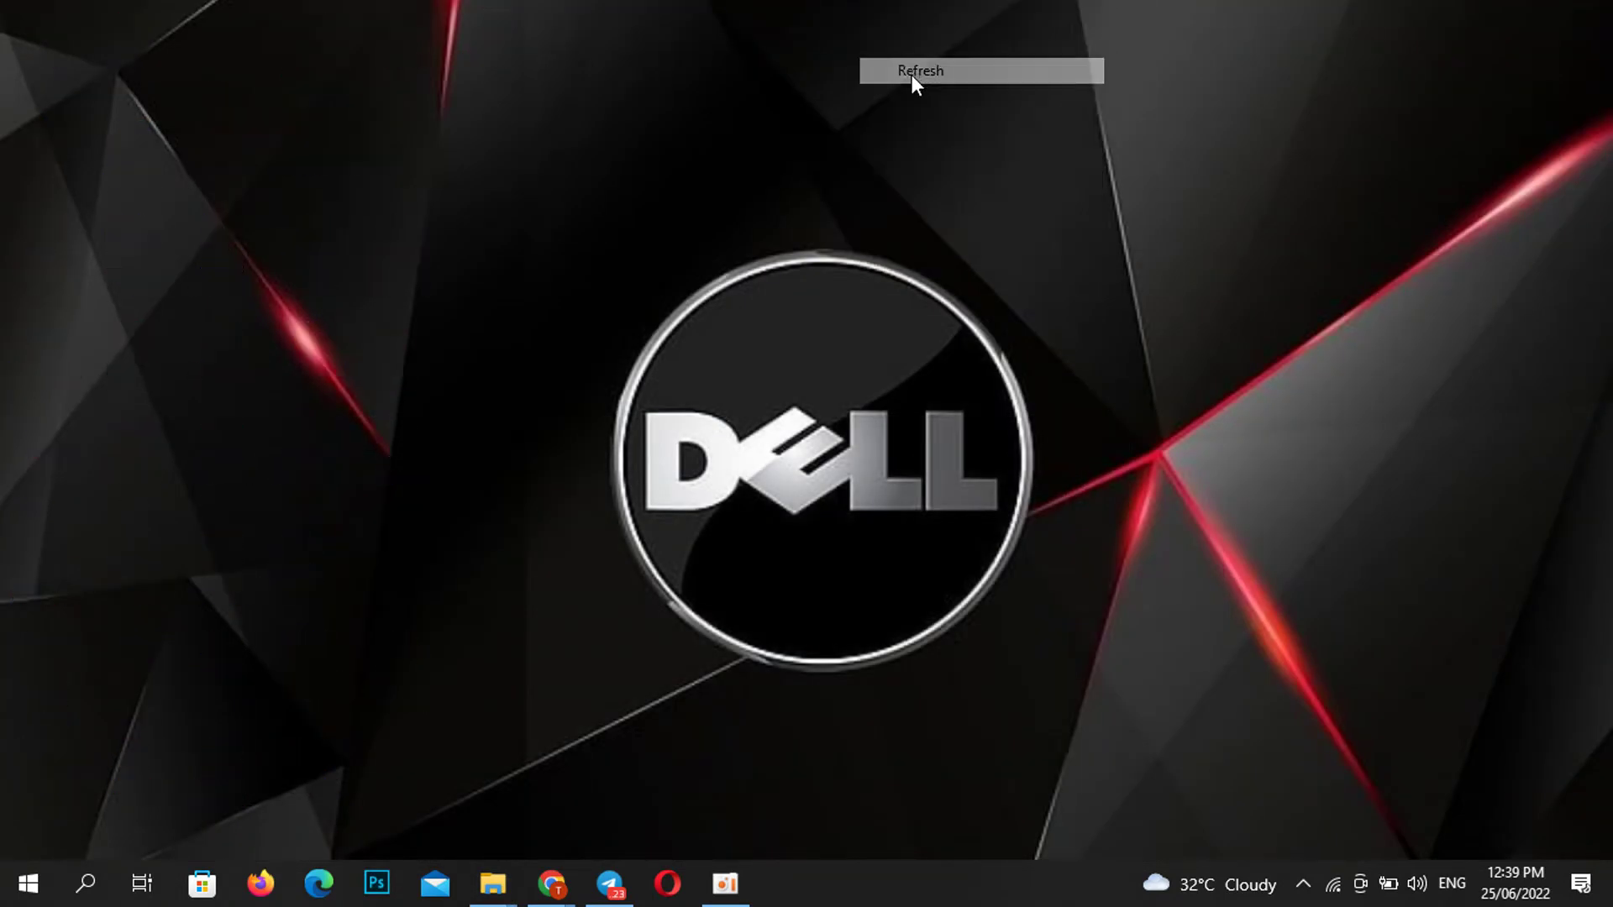
pyautogui.rightClick(585, 420)
pyautogui.click(621, 420)
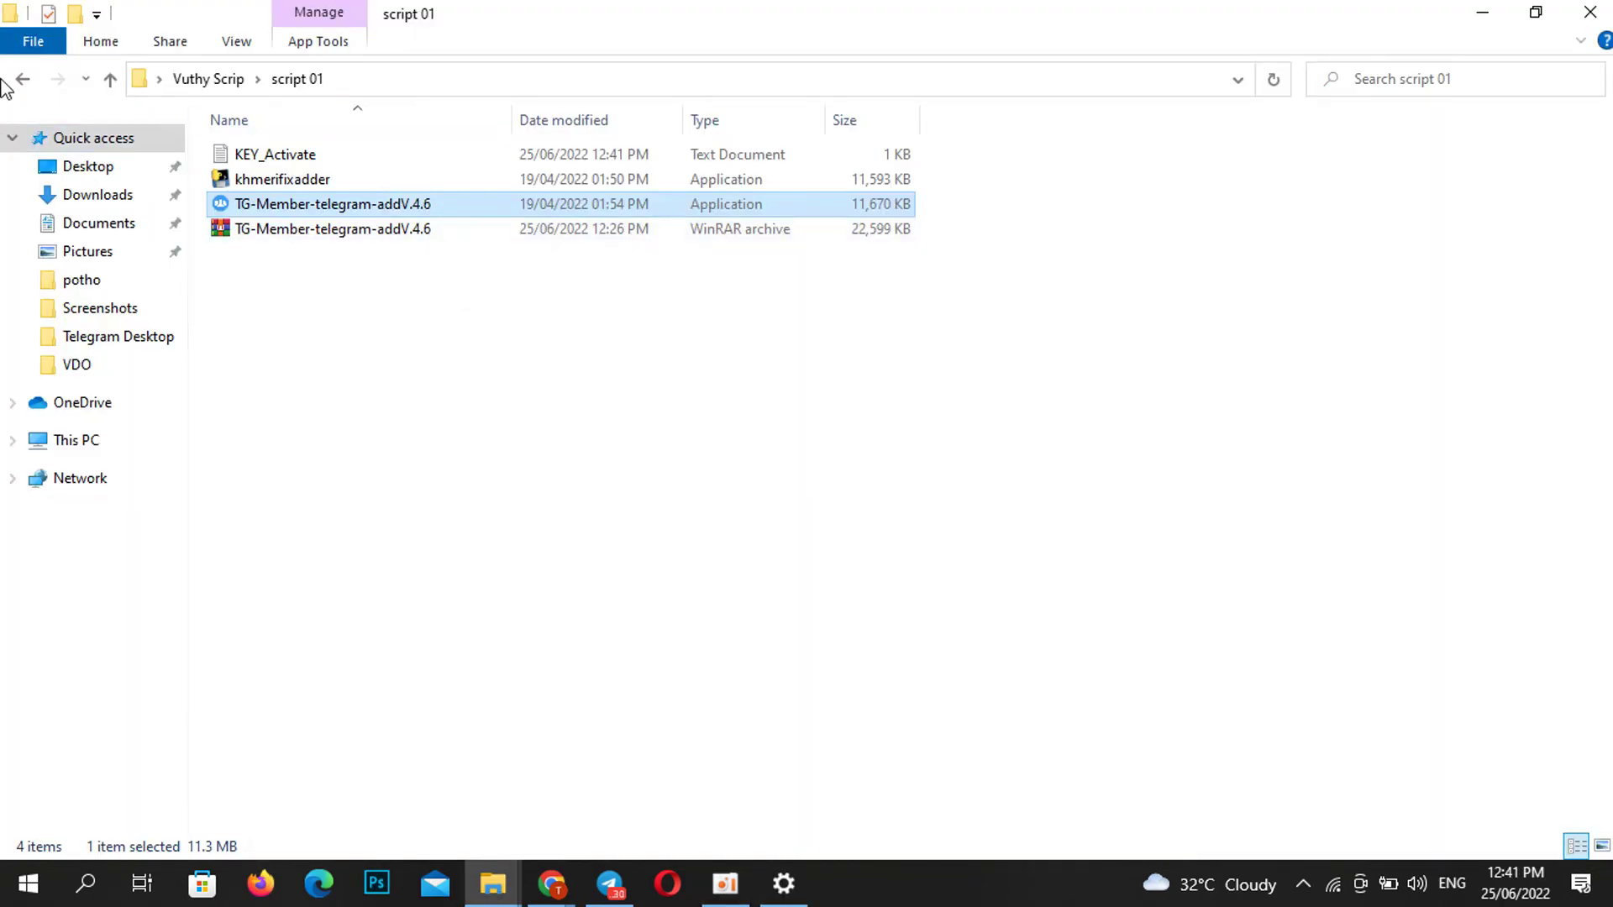
# Reopen the "script 01" folder from its parent, run the TG-Member-telegram-addV.4.6 application, and close its console window
pyautogui.click(24, 79)
pyautogui.doubleClick(386, 156)
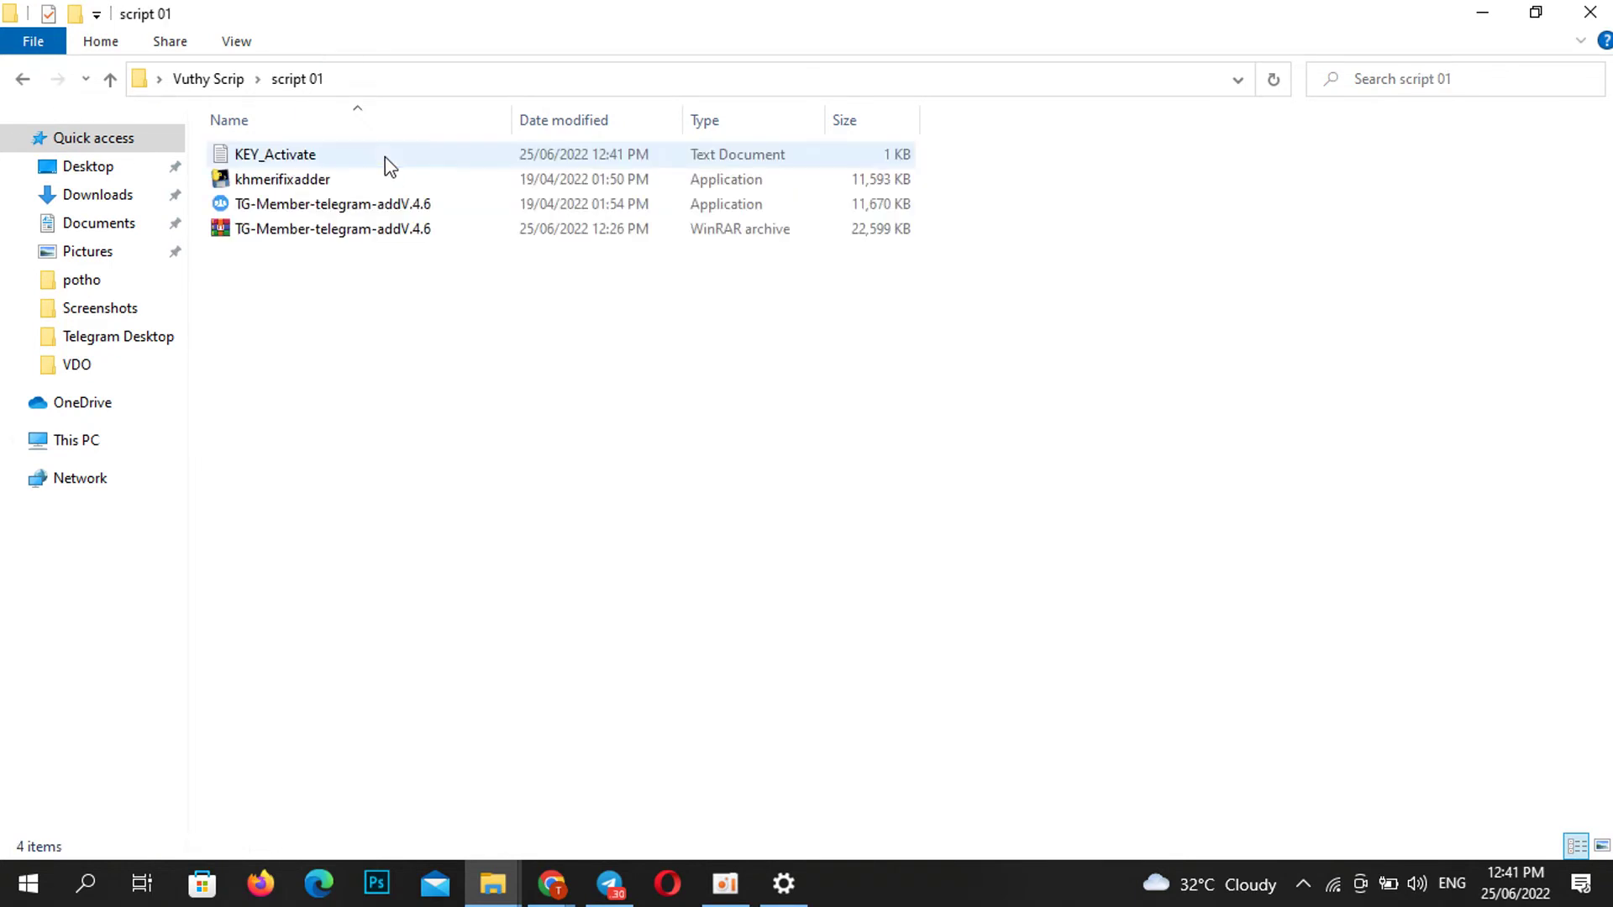
pyautogui.click(321, 210)
pyautogui.doubleClick(320, 211)
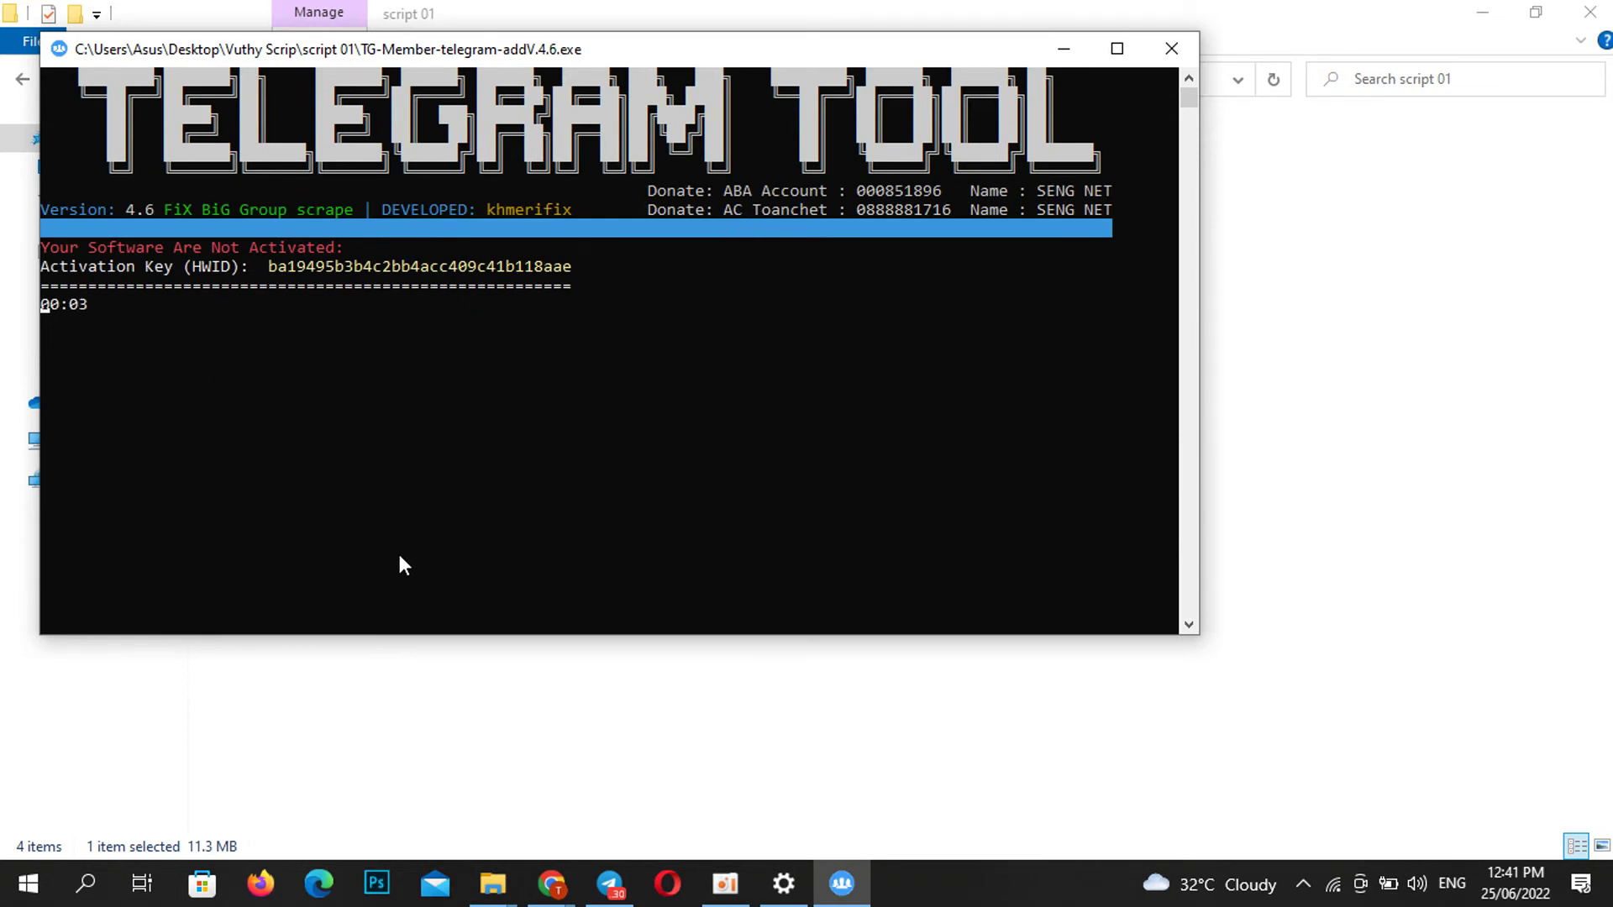
pyautogui.click(1158, 57)
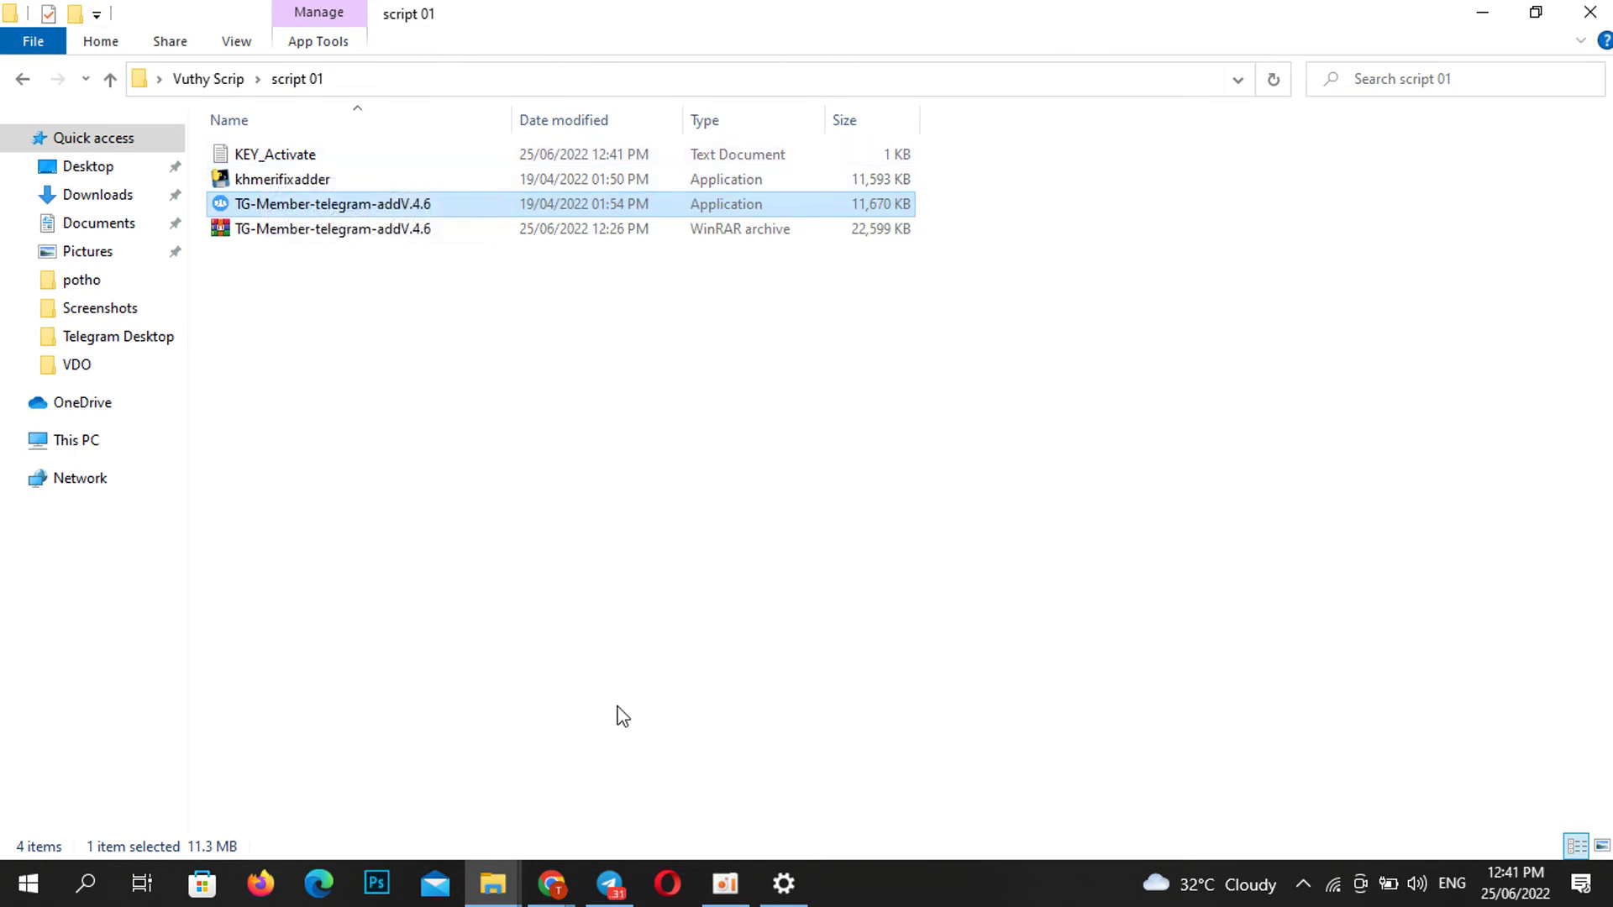
# Compare the activation key in the KEY_Activate text file with the one in the TG-Member-telegram-addV.4.6 console, closing both windows
pyautogui.doubleClick(348, 155)
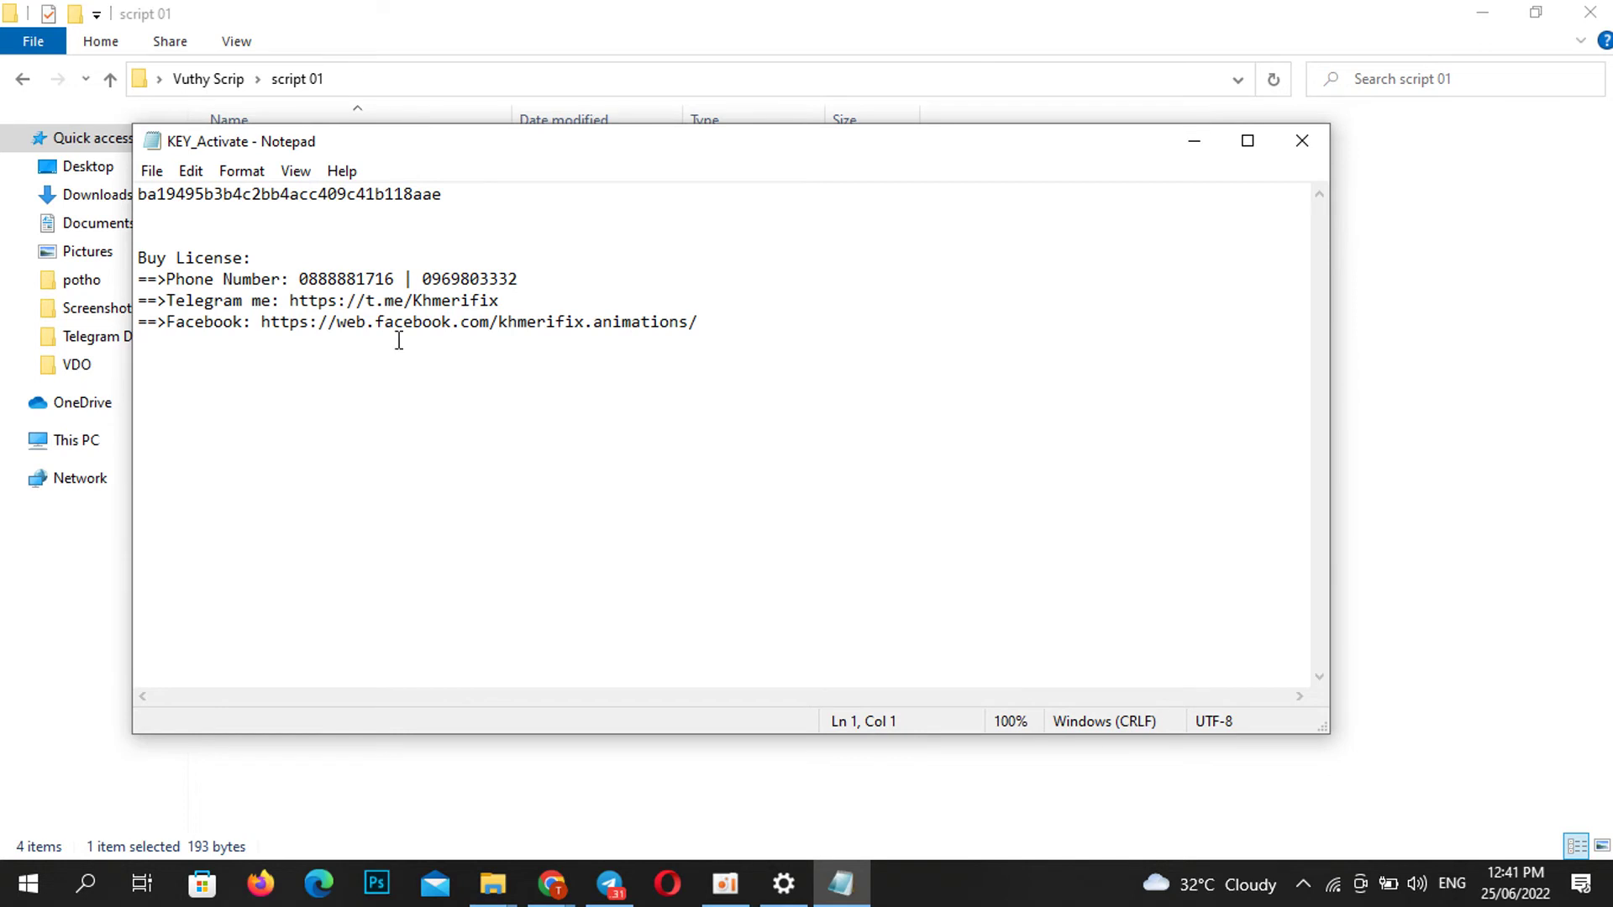
pyautogui.click(1302, 141)
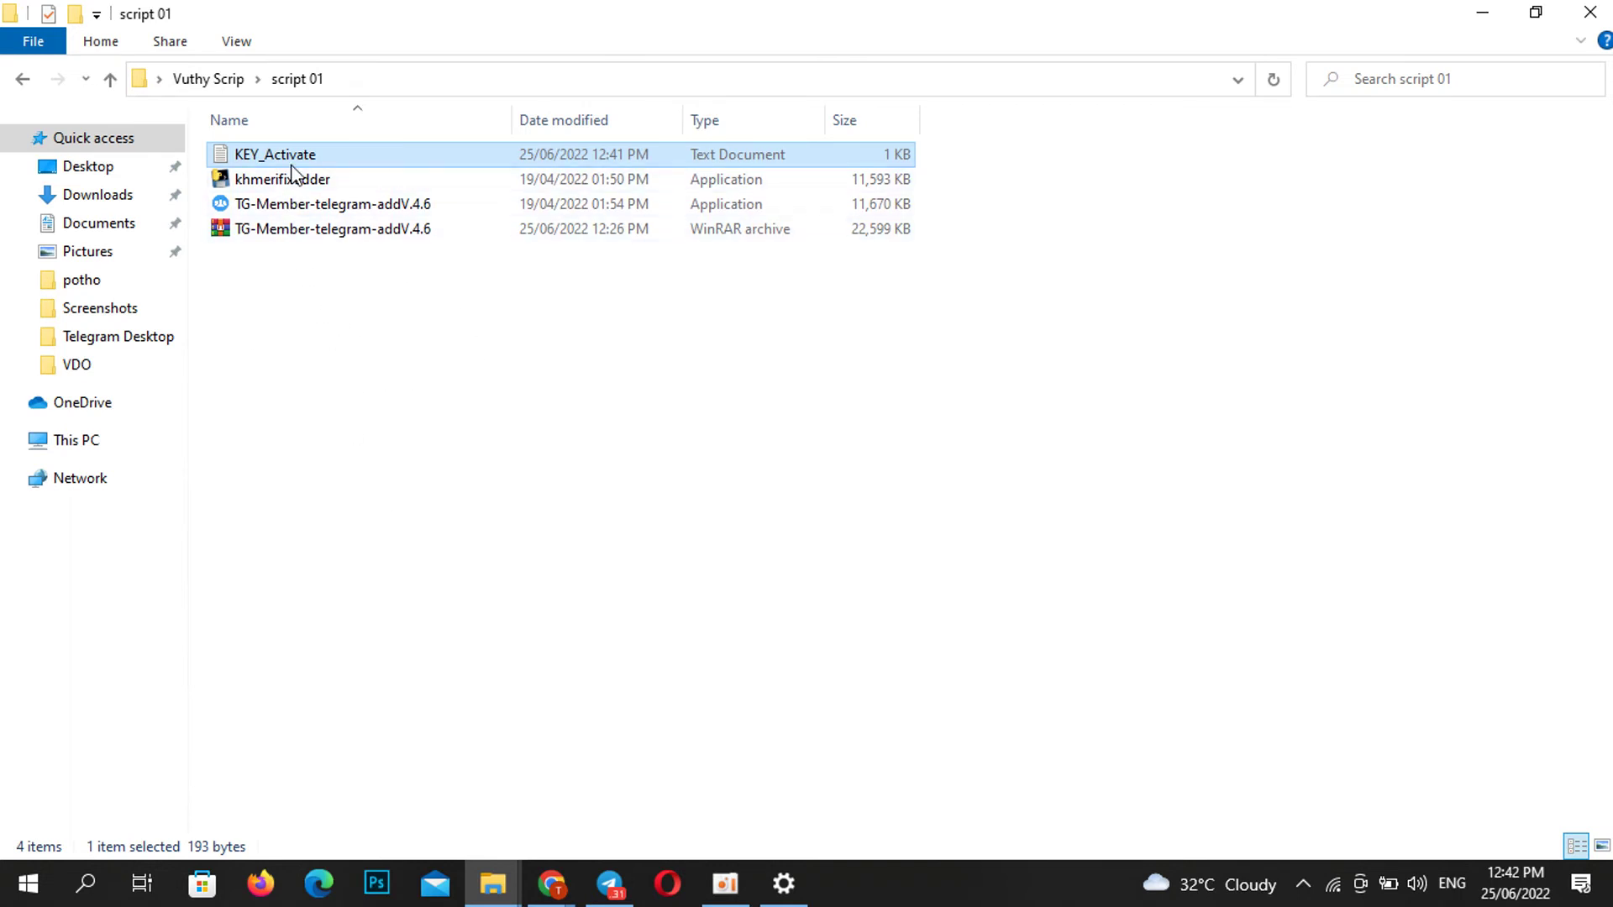
pyautogui.doubleClick(362, 159)
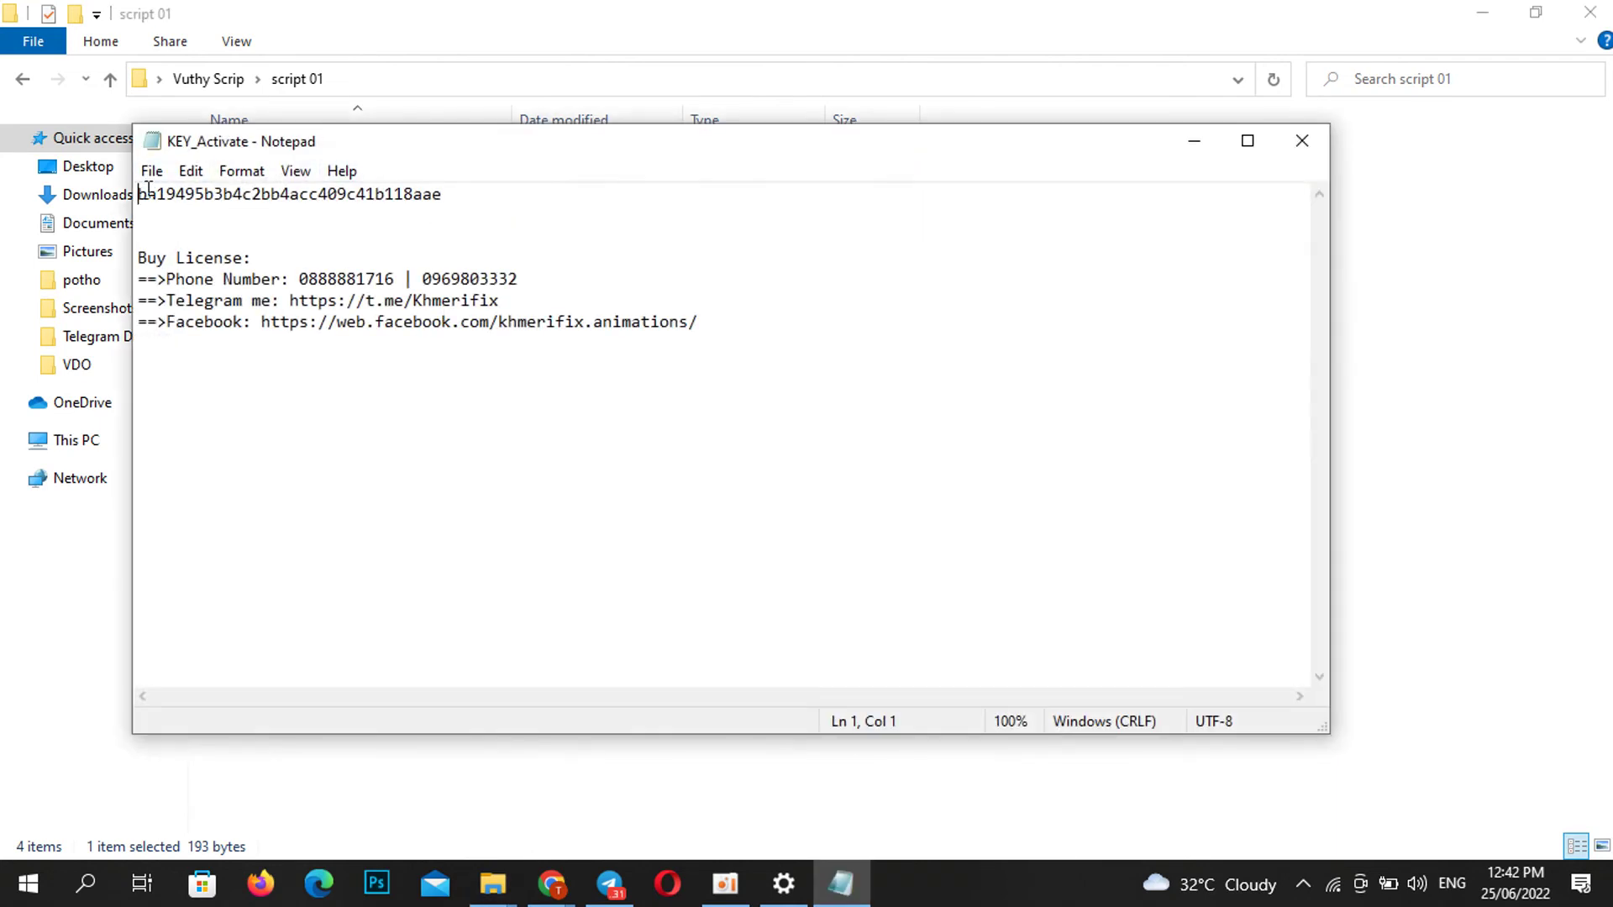
pyautogui.click(1302, 141)
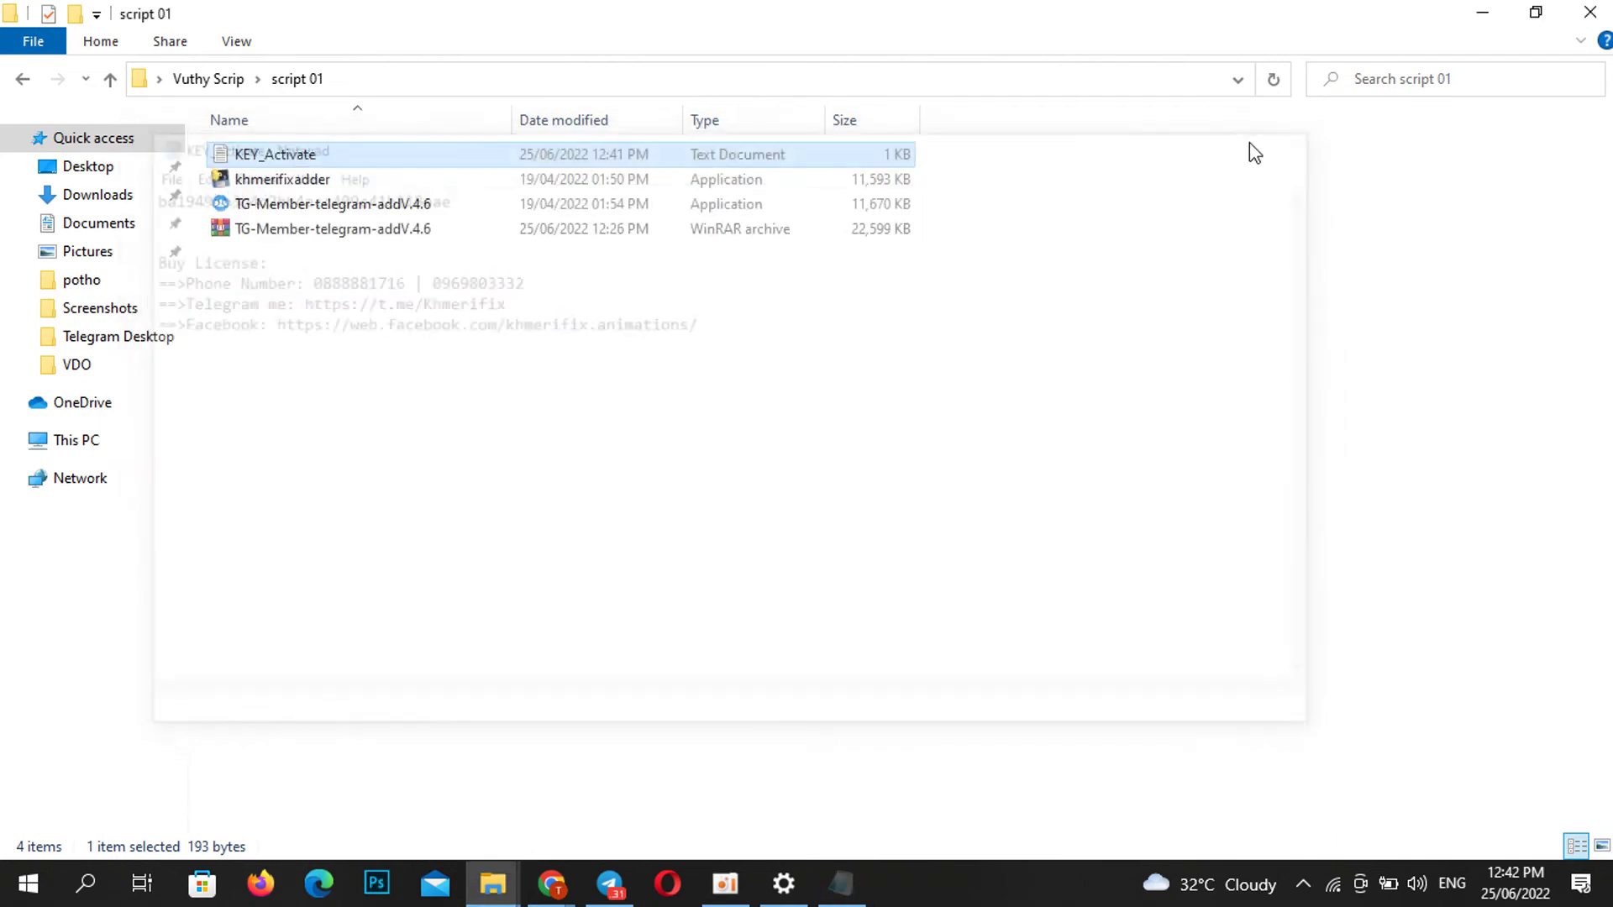
pyautogui.doubleClick(445, 203)
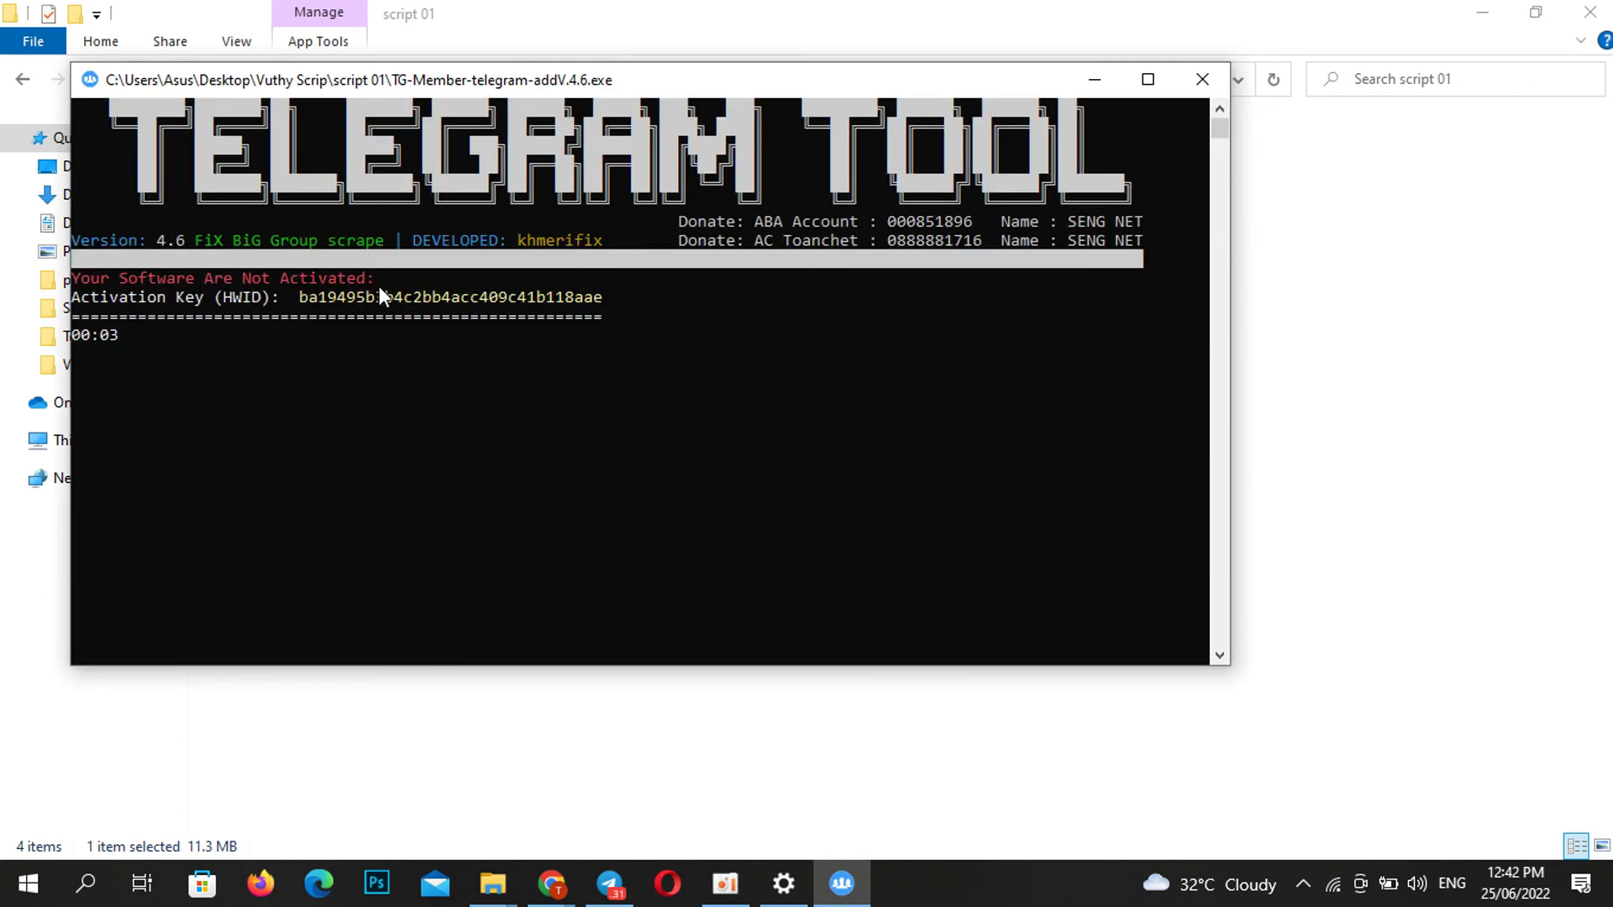
pyautogui.click(1200, 88)
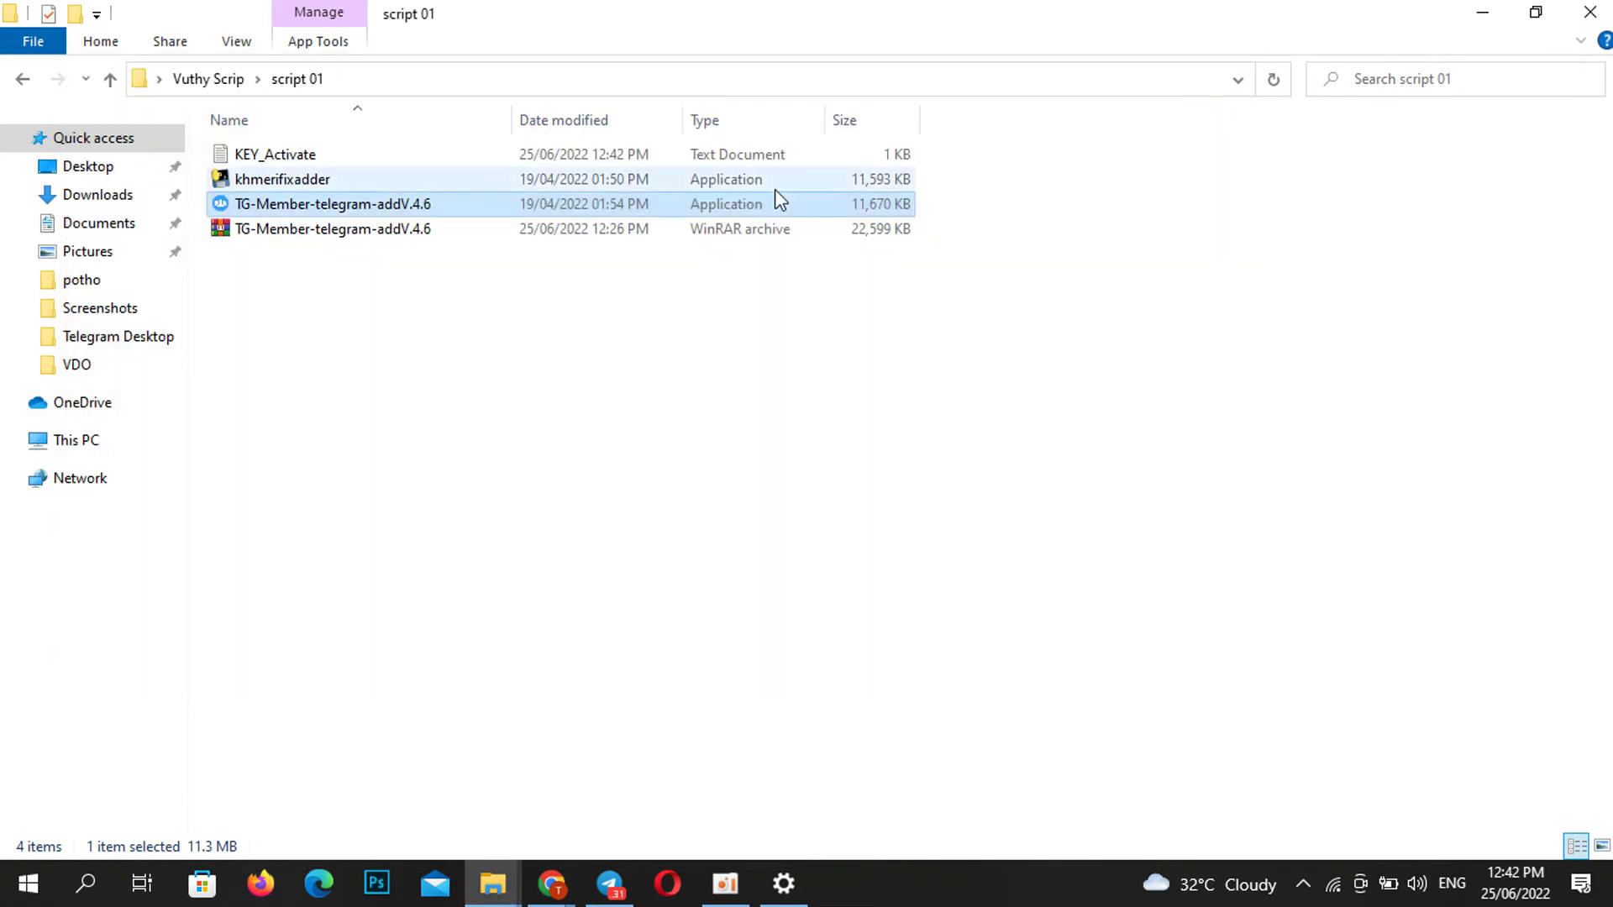
# Copy the activation key from the first line of the KEY_Activate text file and close the file
pyautogui.doubleClick(360, 158)
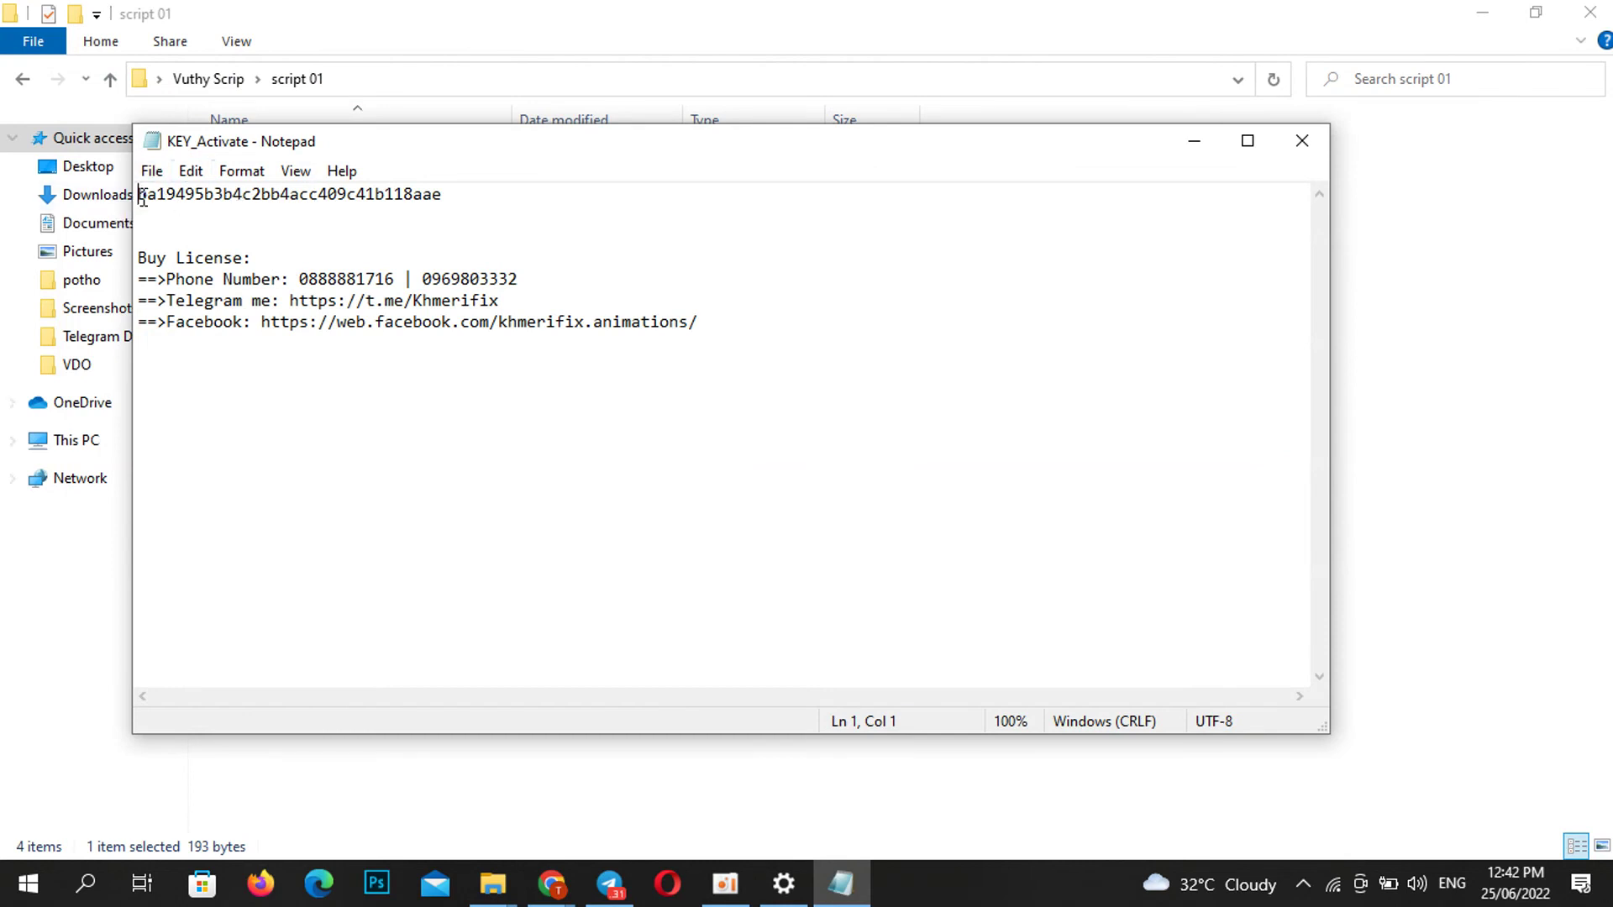
pyautogui.moveTo(139, 194); pyautogui.dragTo(450, 195)
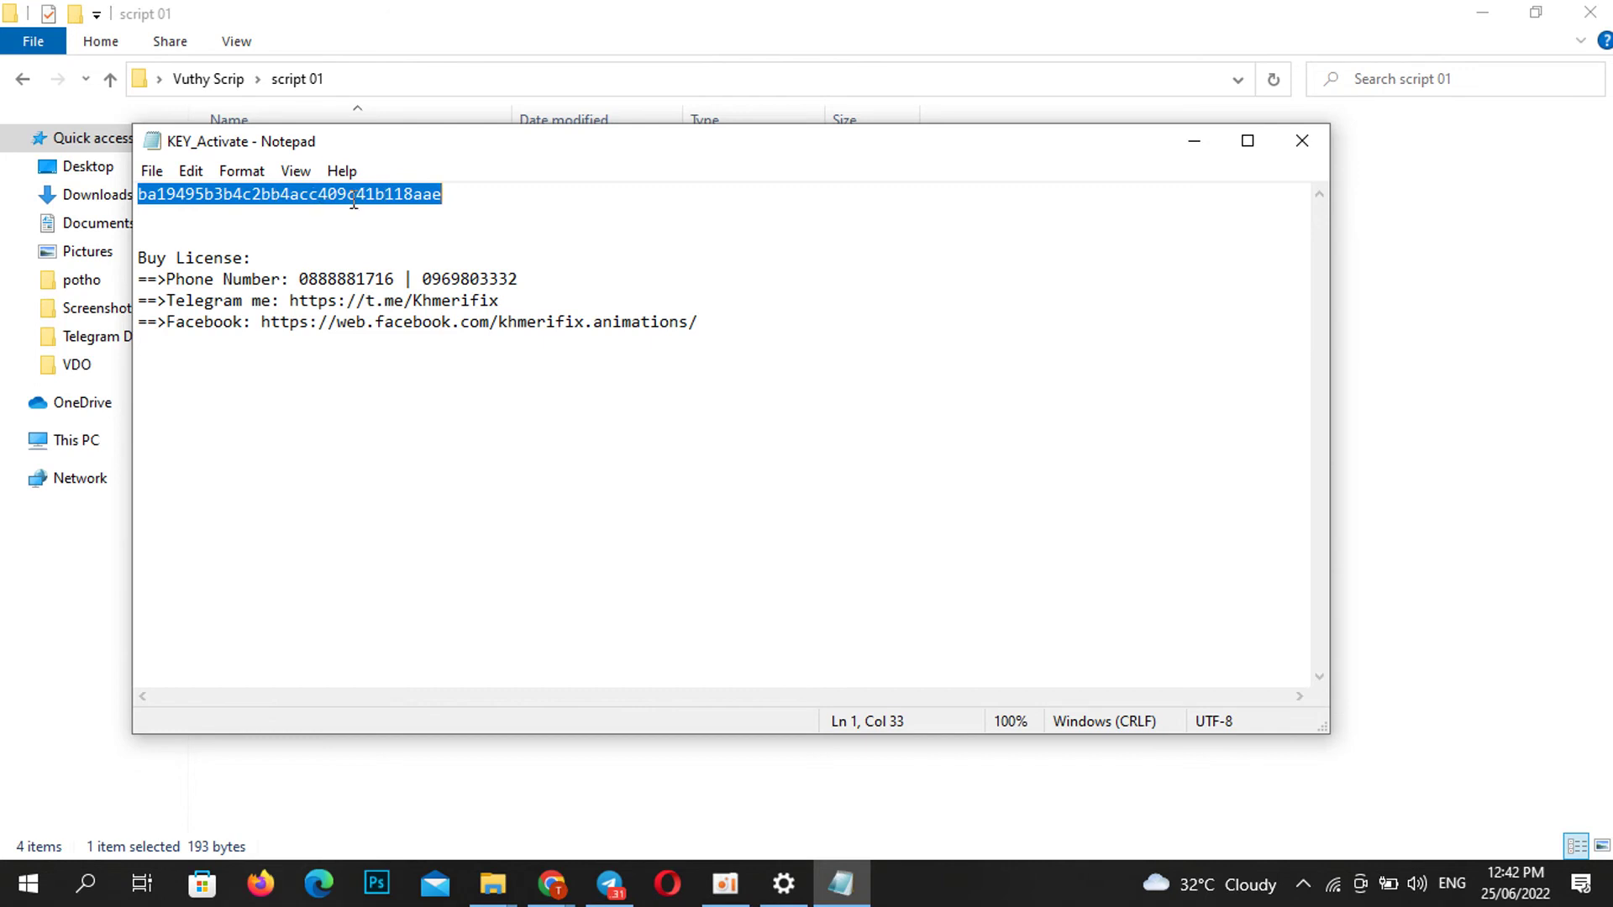
pyautogui.rightClick(353, 201)
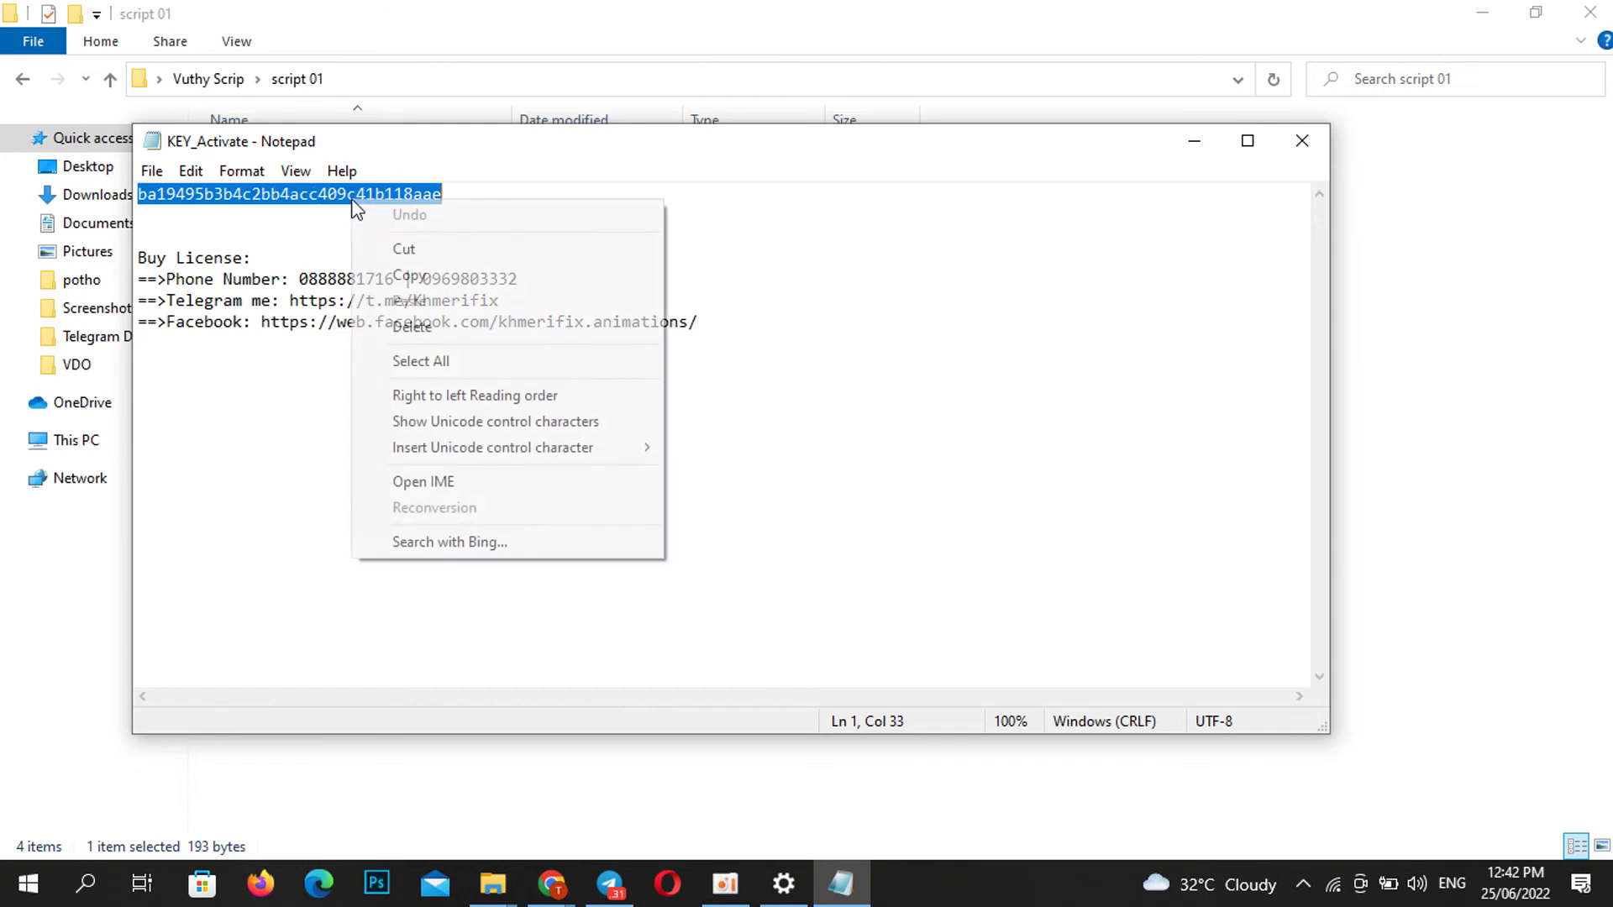
pyautogui.click(420, 276)
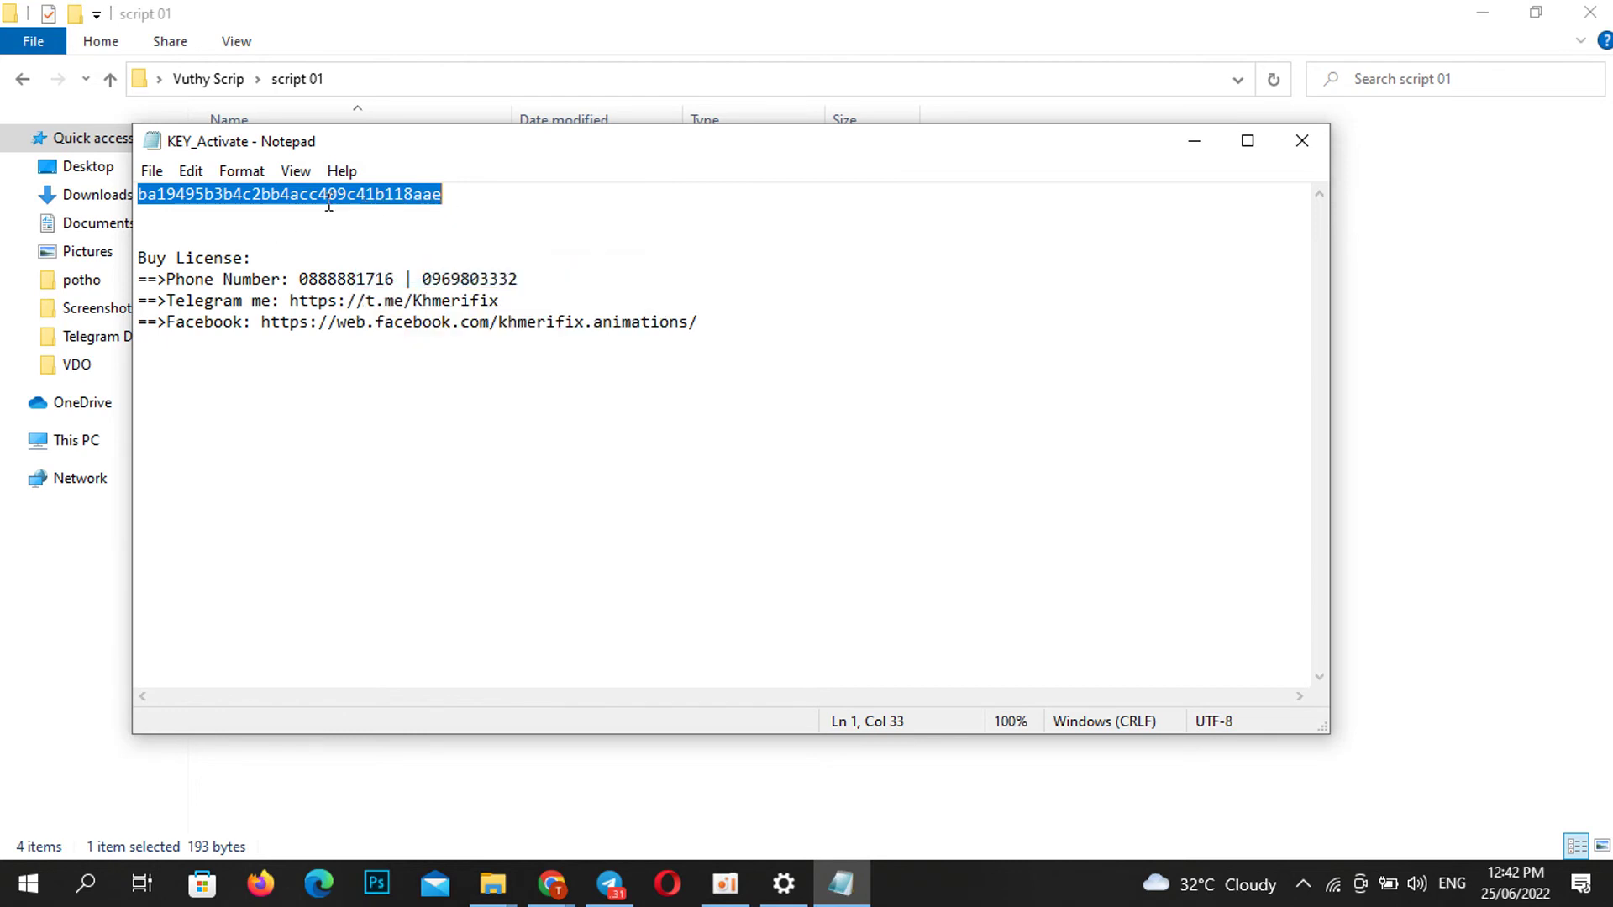
pyautogui.click(1306, 140)
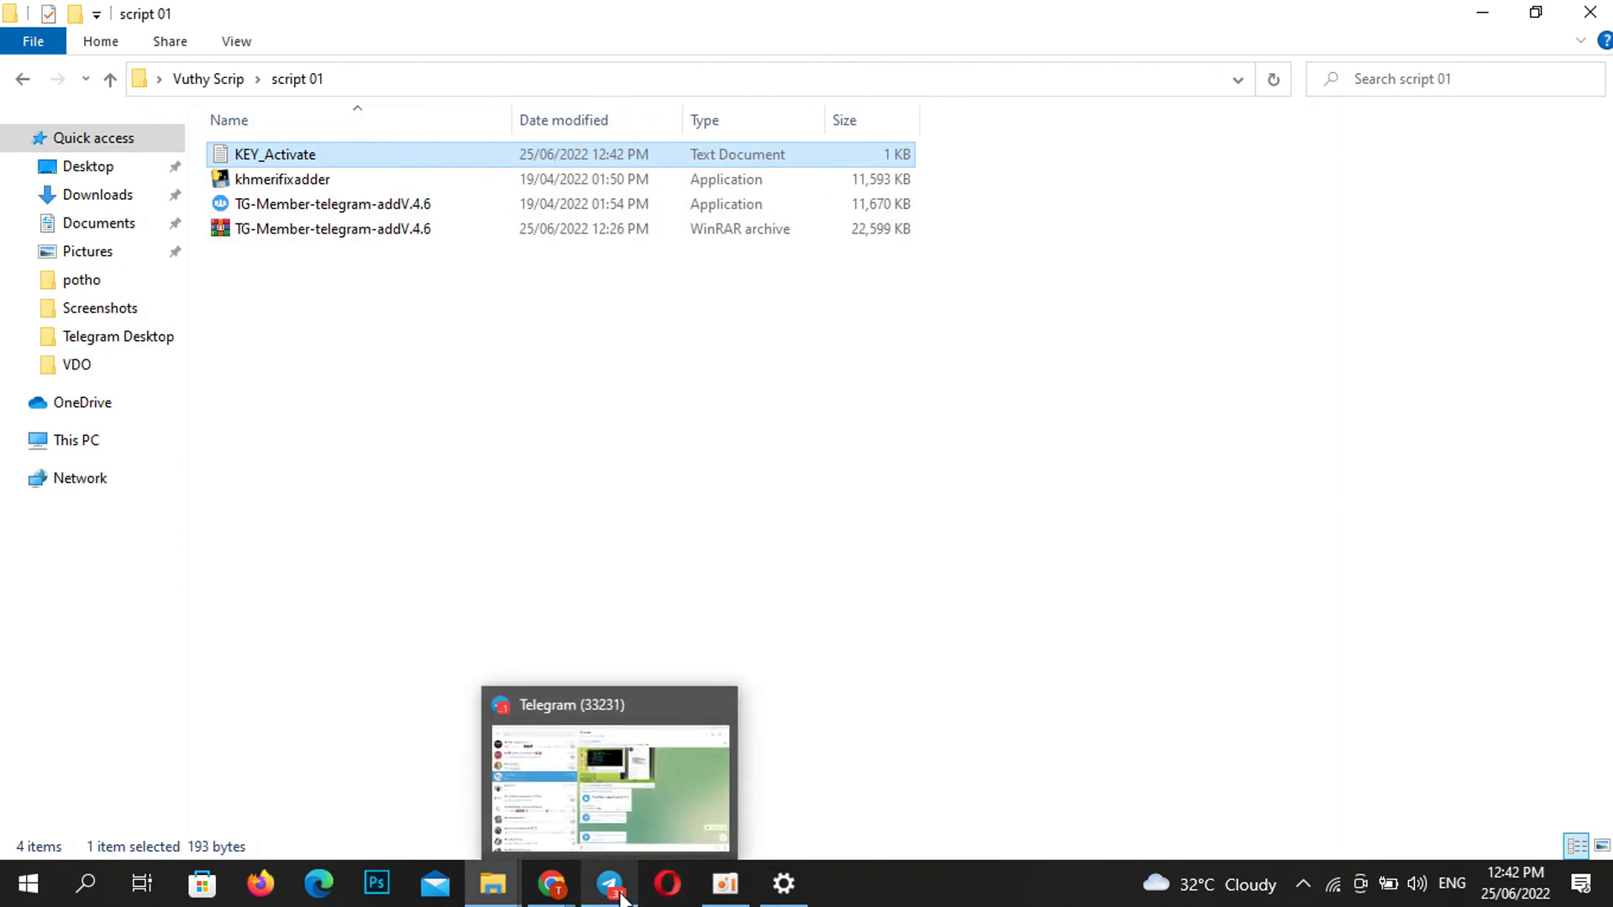
# Switch to Telegram, paste the activation key into the TG Cambo chat, and send it
pyautogui.click(599, 882)
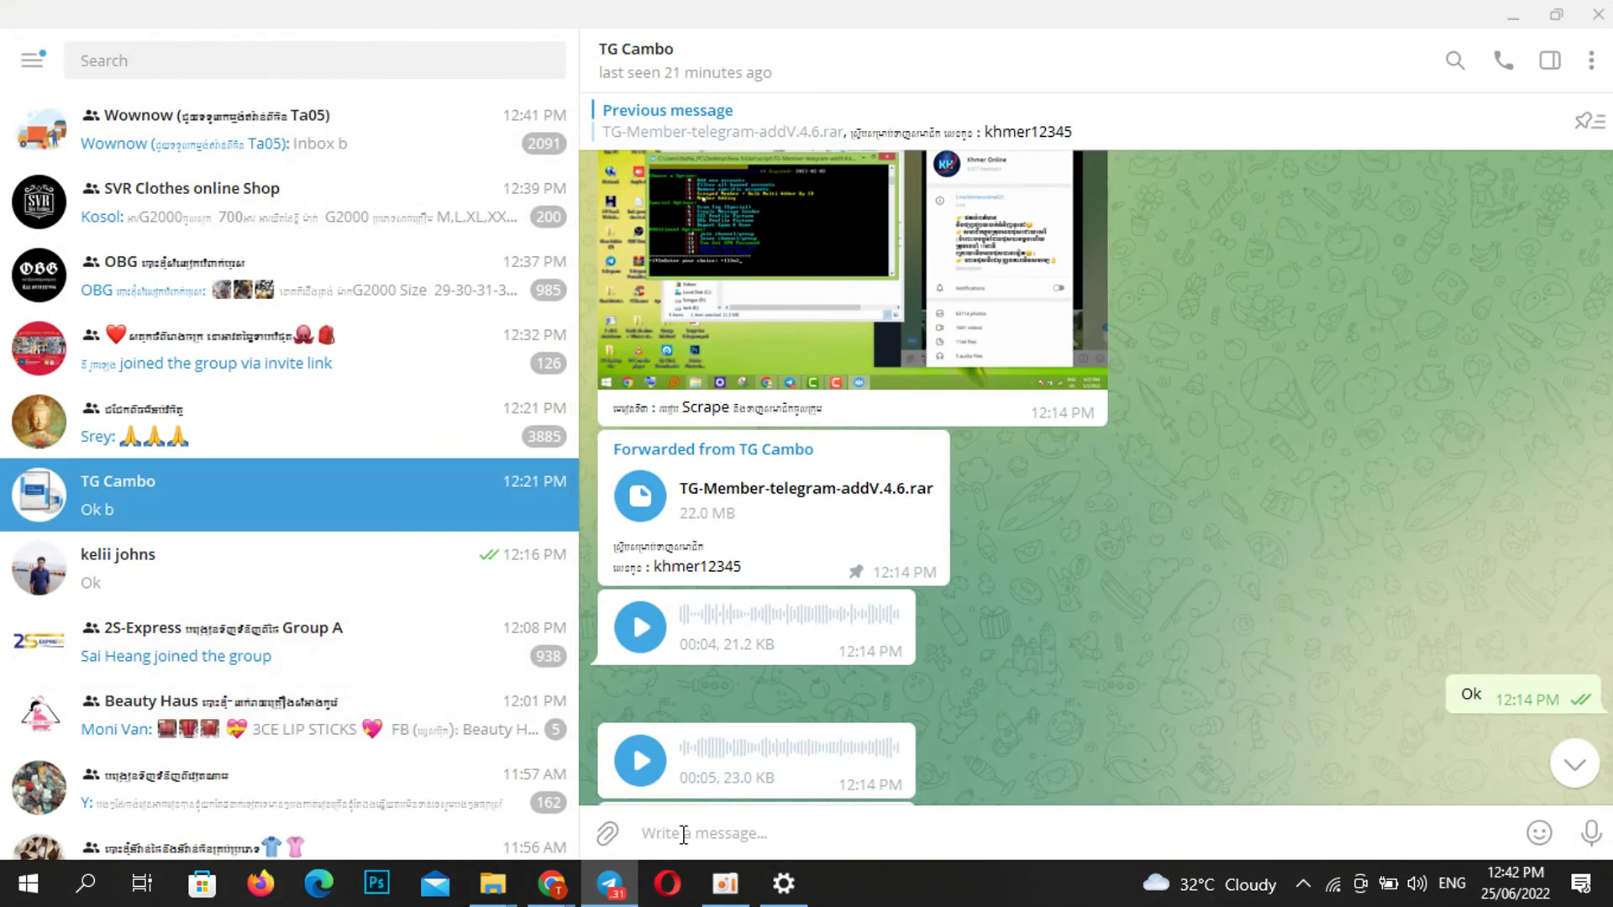
pyautogui.rightClick(682, 834)
pyautogui.click(727, 666)
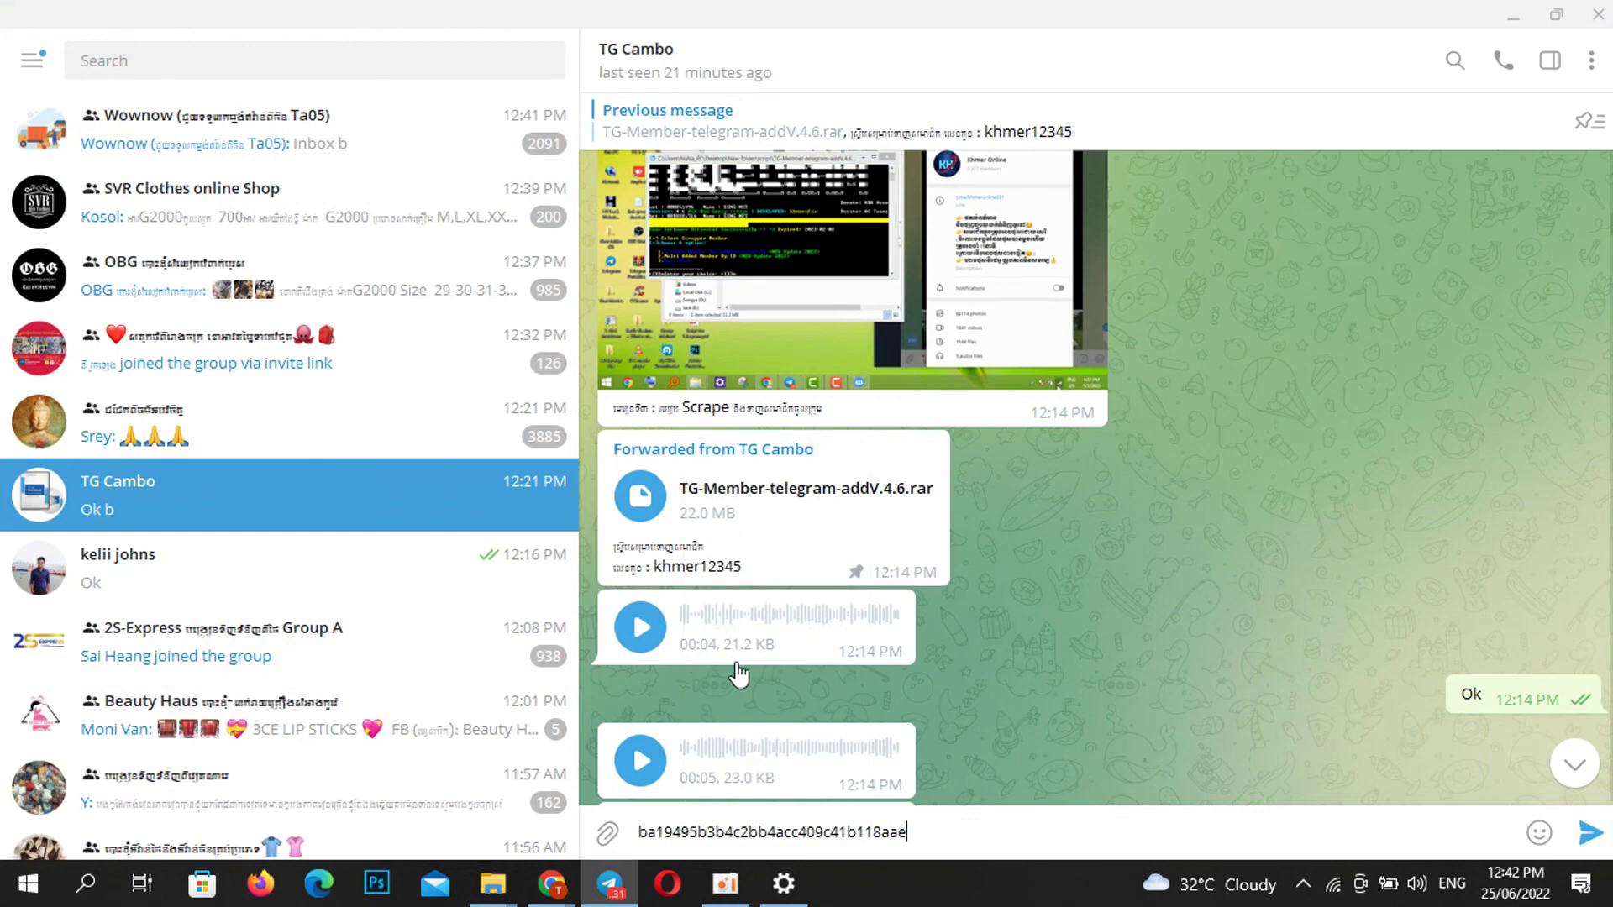
pyautogui.click(1590, 832)
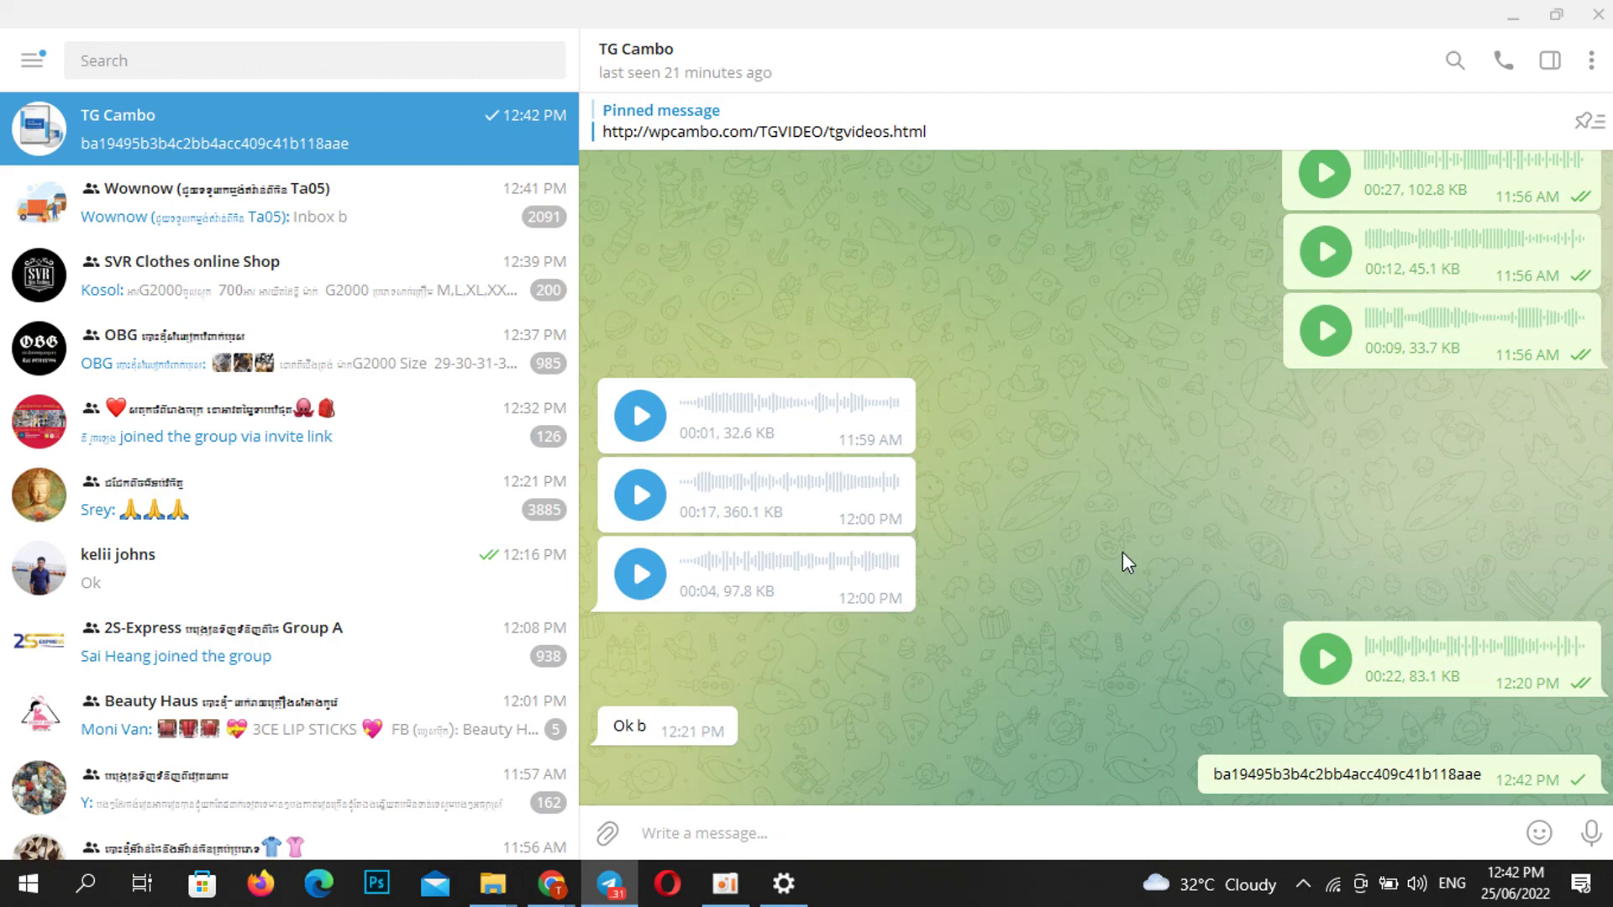
pyautogui.scroll(5, 891, 322)
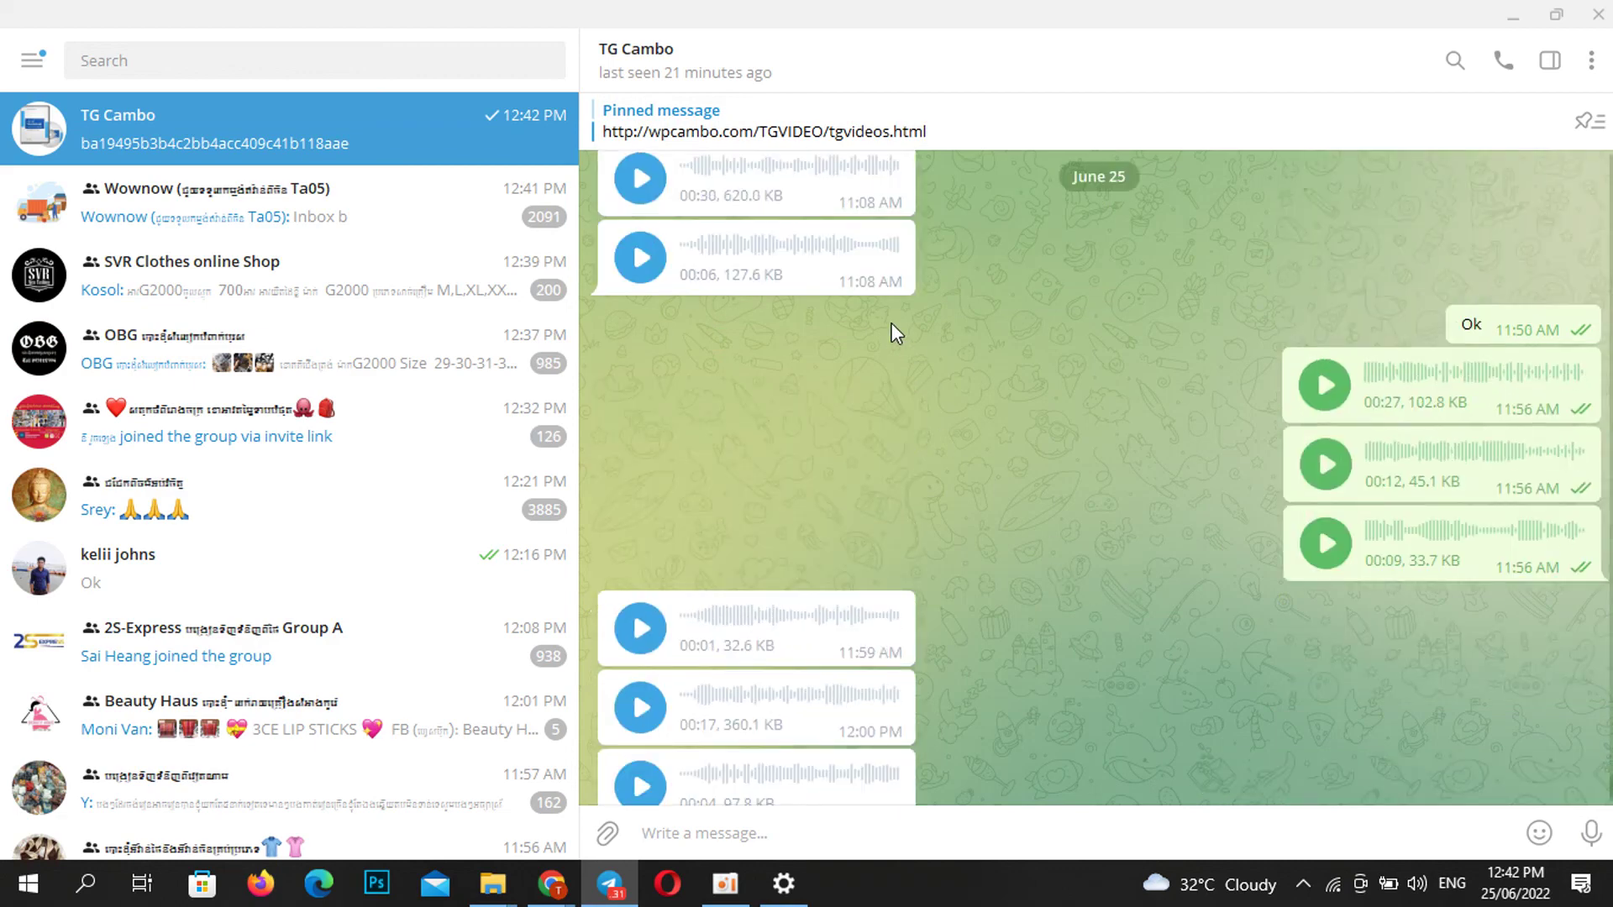
pyautogui.scroll(-5, 892, 357)
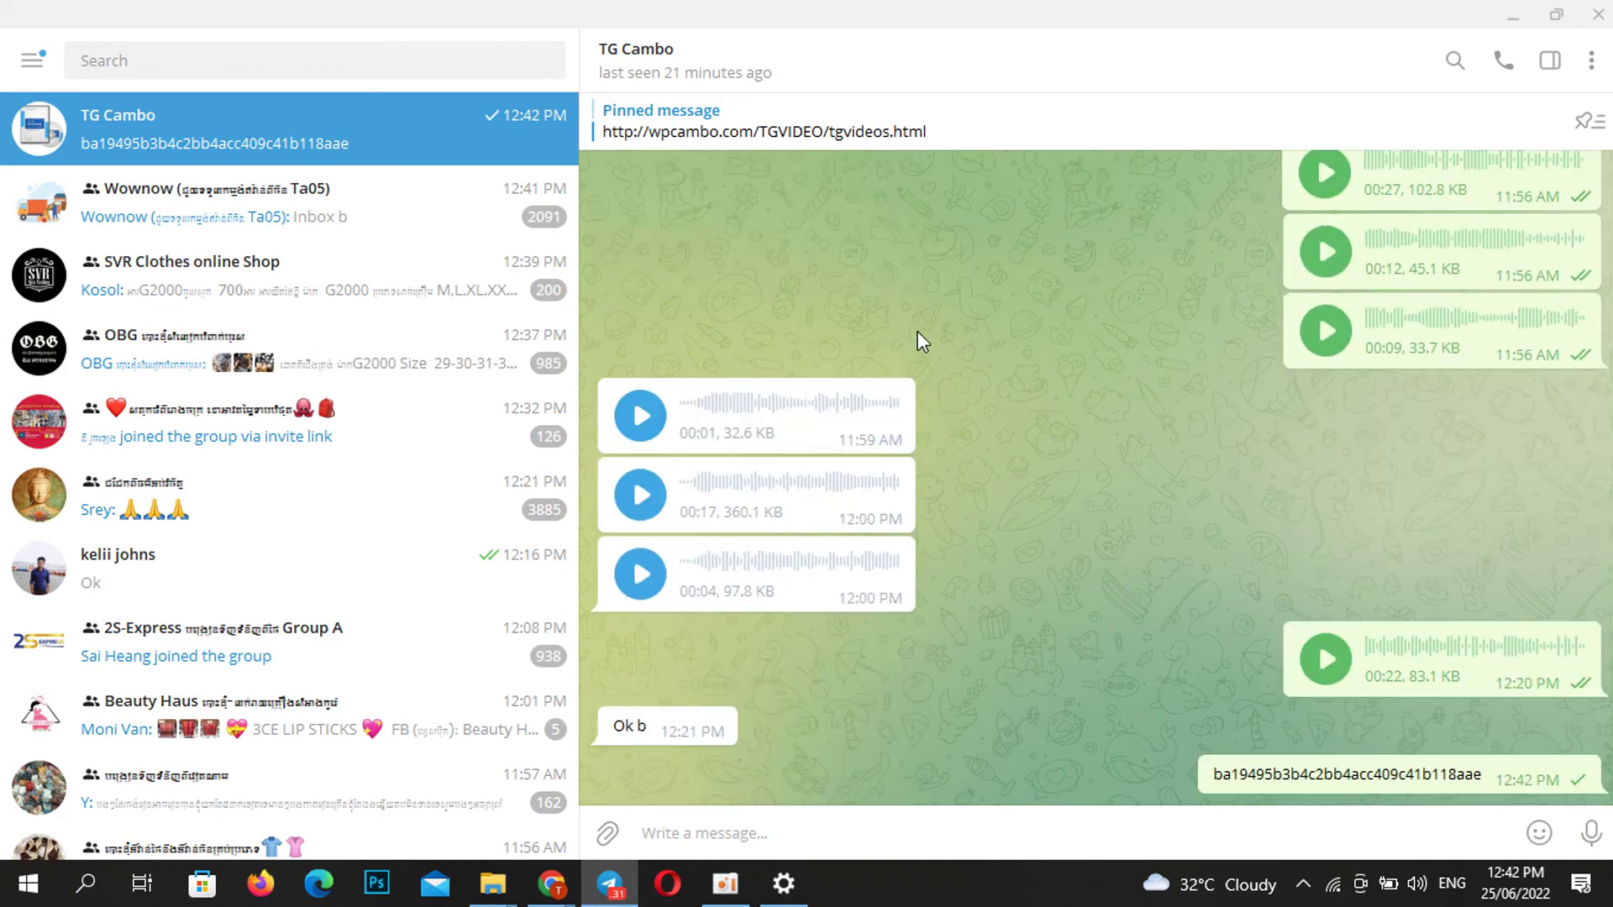